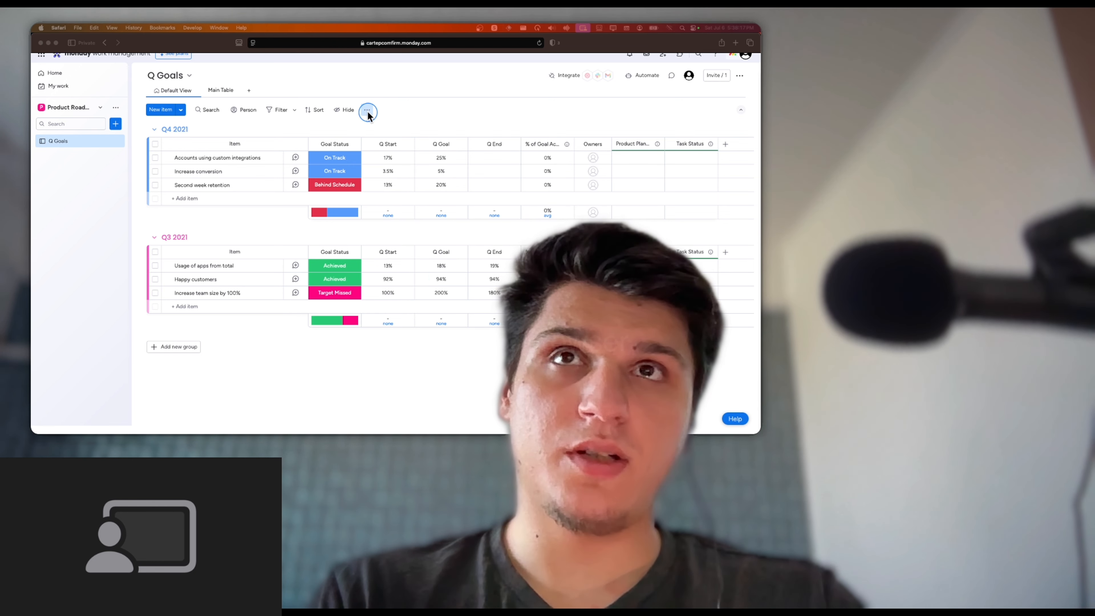
# Turn off the presenter camera overlay in the screen-sharing controls
pyautogui.click(115, 123)
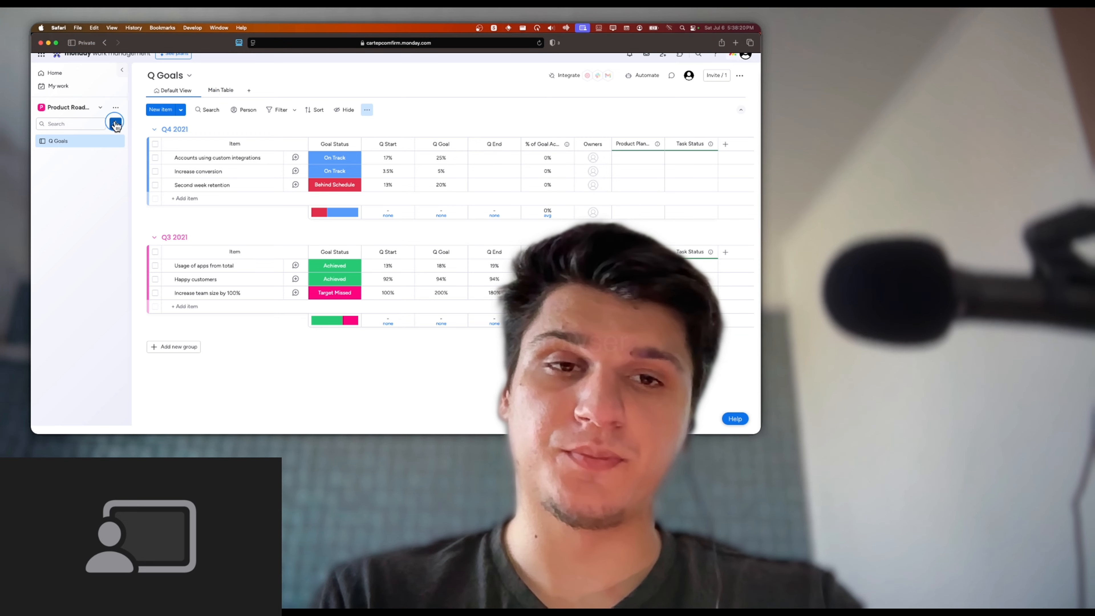
pyautogui.click(582, 28)
pyautogui.click(601, 154)
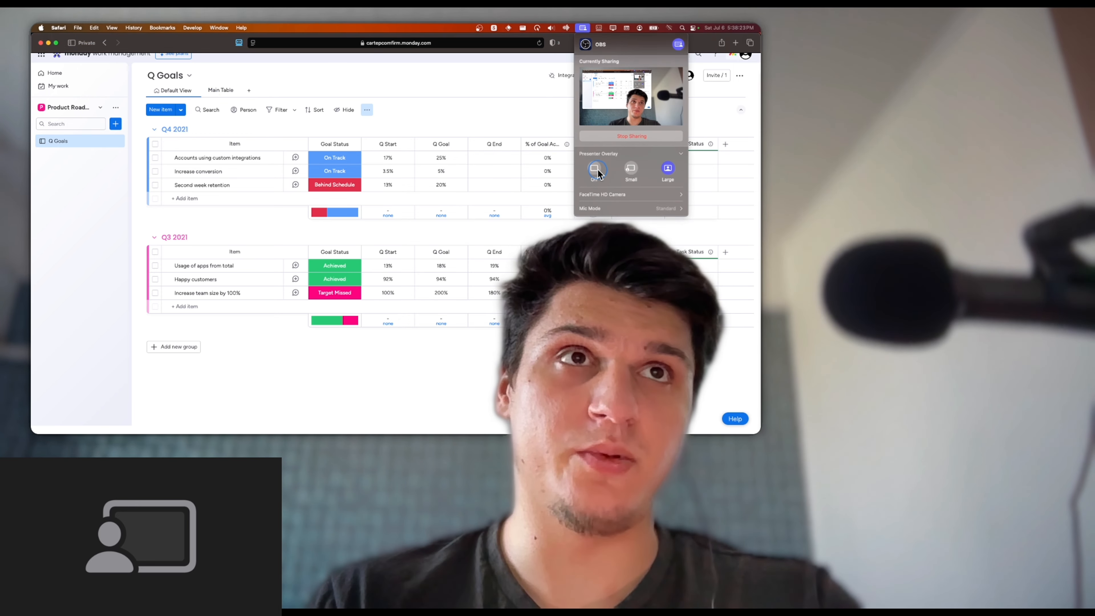
pyautogui.click(594, 168)
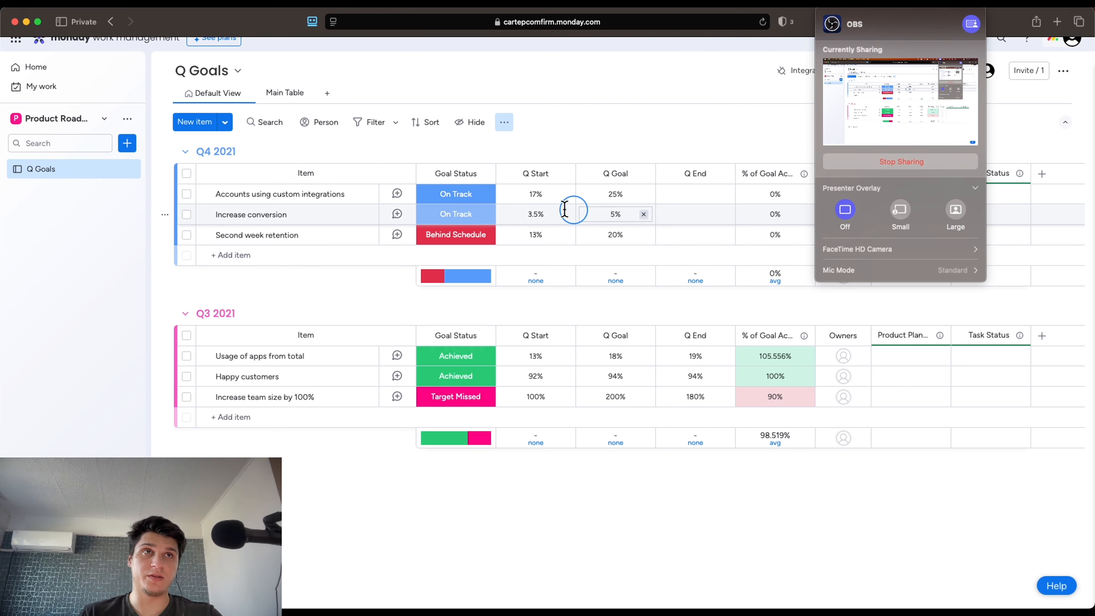
pyautogui.click(71, 186)
pyautogui.scroll(5, 133, 144)
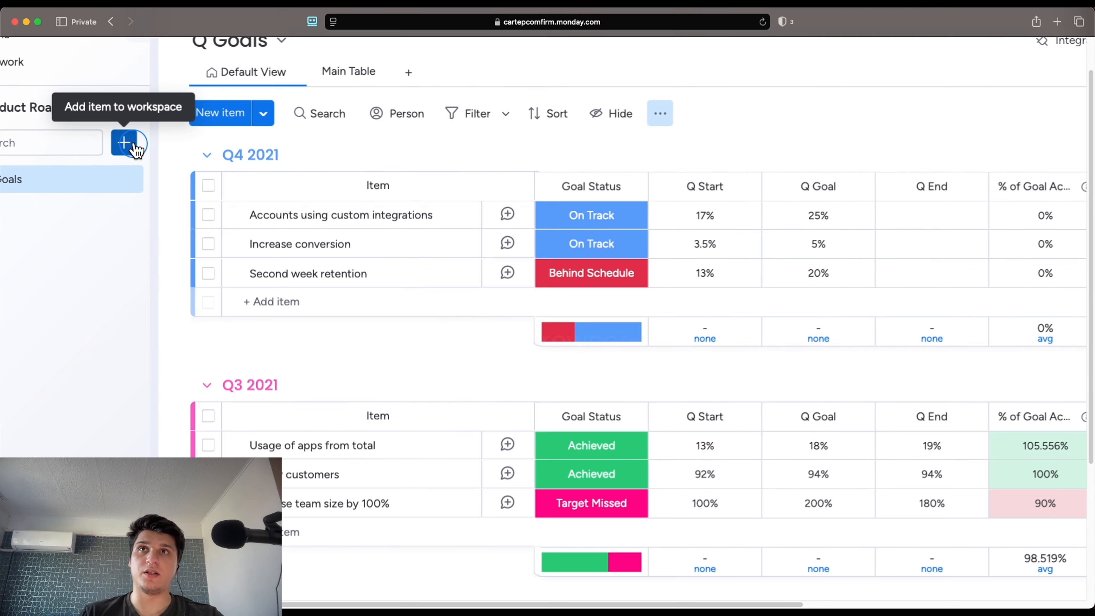
pyautogui.hscroll(-2, 133, 144)
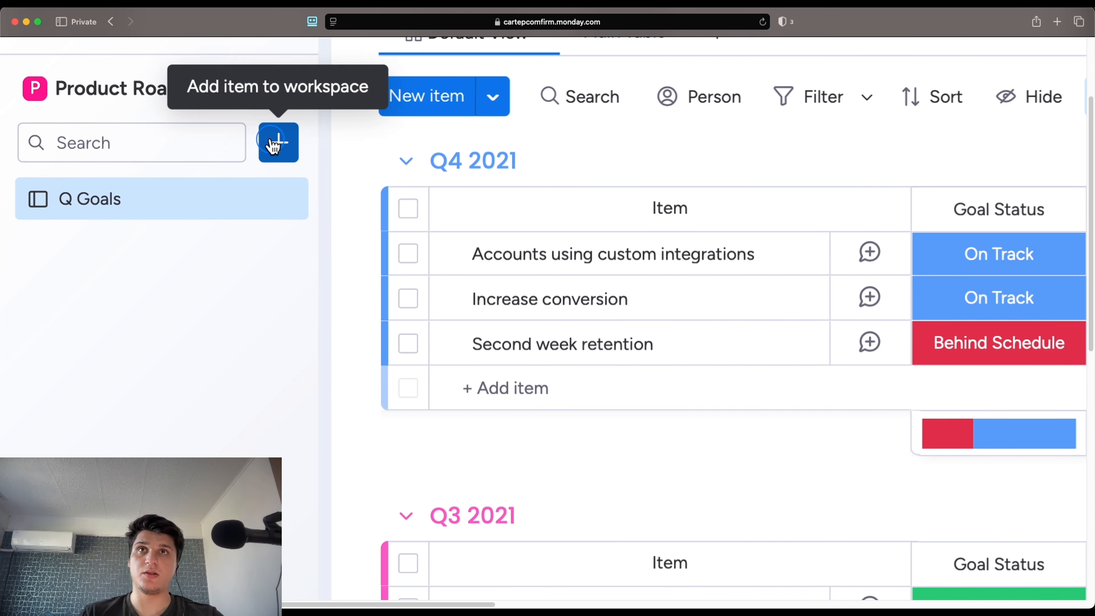
# Open the Template center and browse recommended templates like Basic CRM, Event Management and Single Project
pyautogui.click(278, 143)
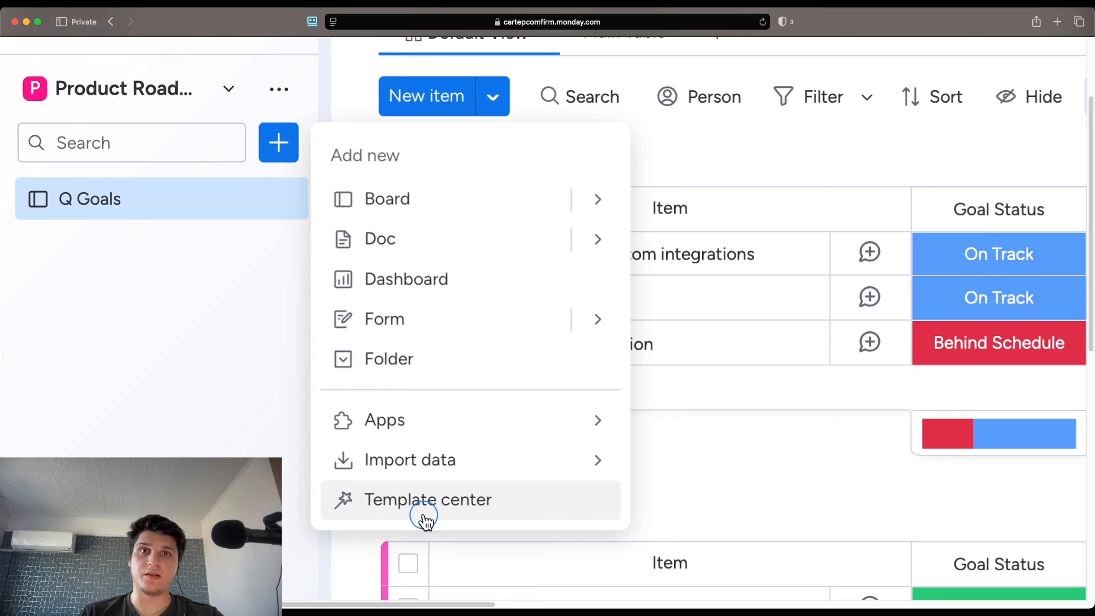
pyautogui.click(426, 518)
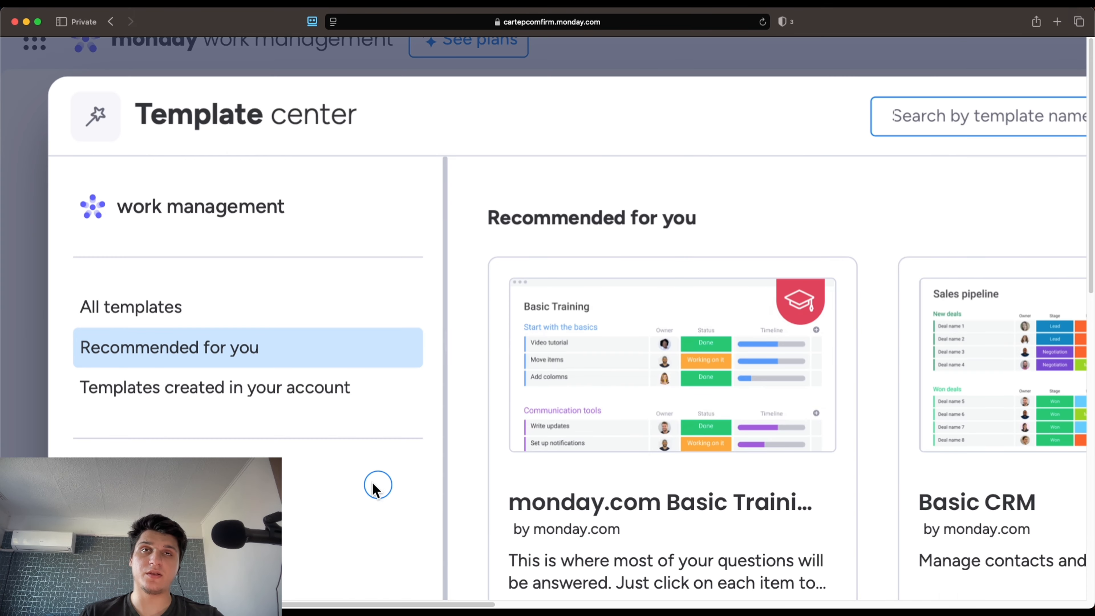
pyautogui.scroll(-5, 375, 478)
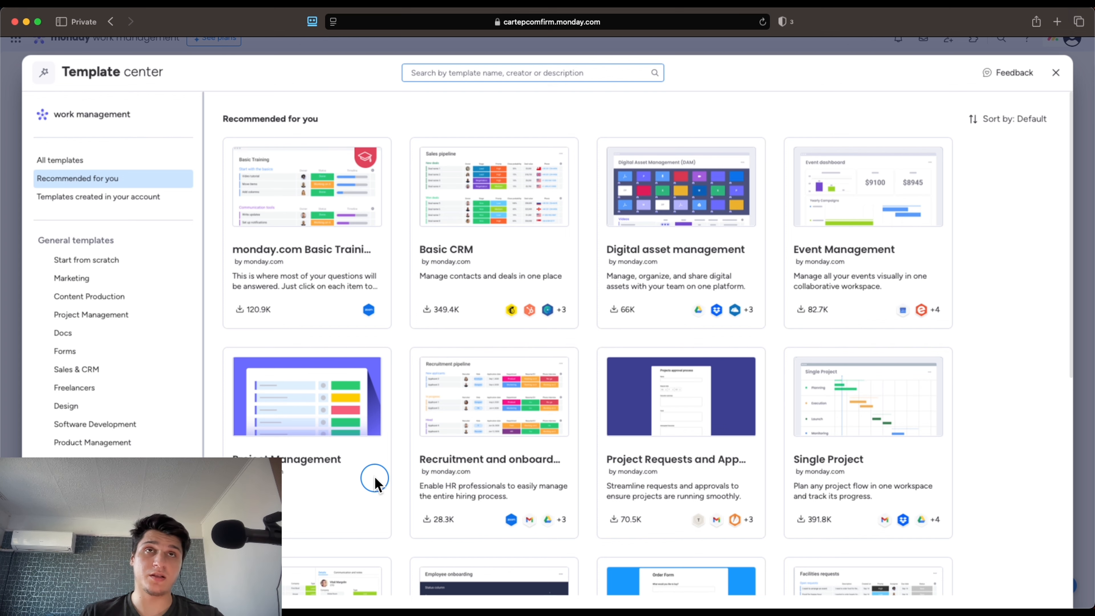
pyautogui.scroll(-10, 589, 482)
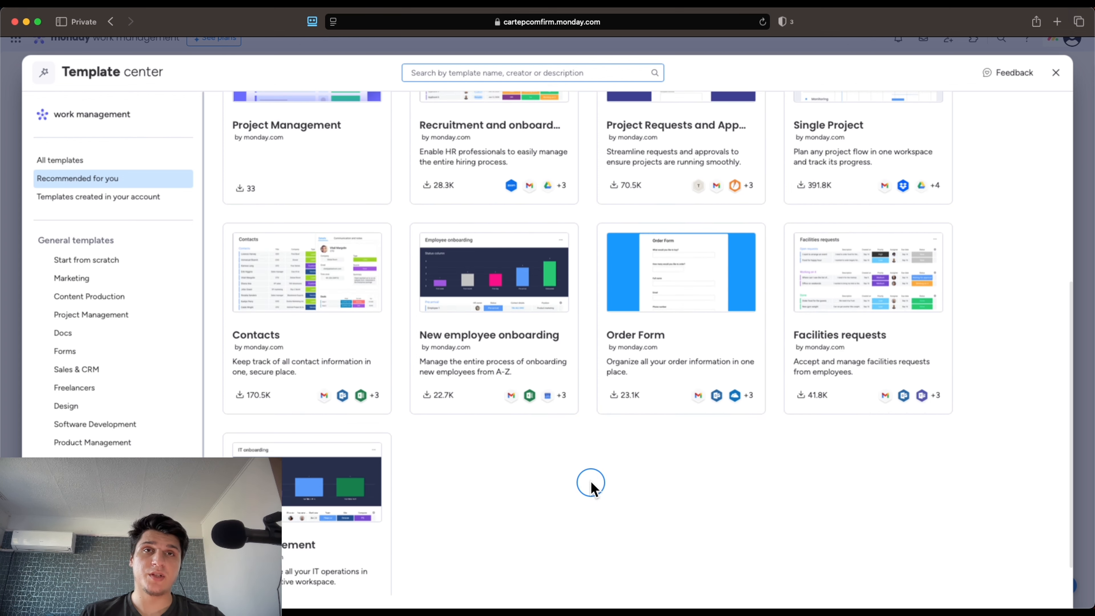
pyautogui.scroll(1, 591, 483)
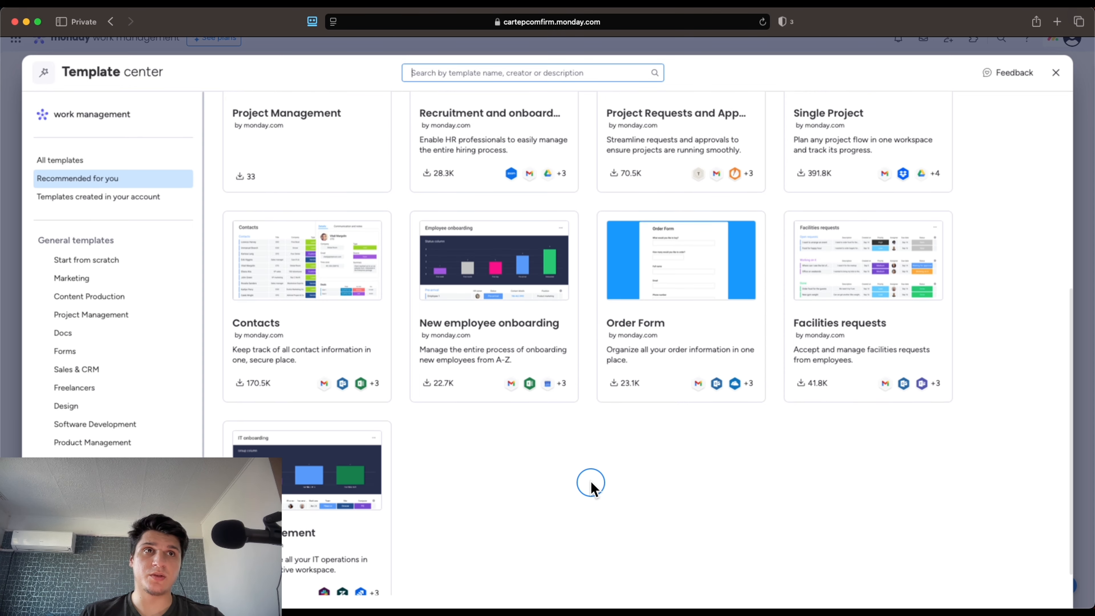
pyautogui.scroll(2, 590, 483)
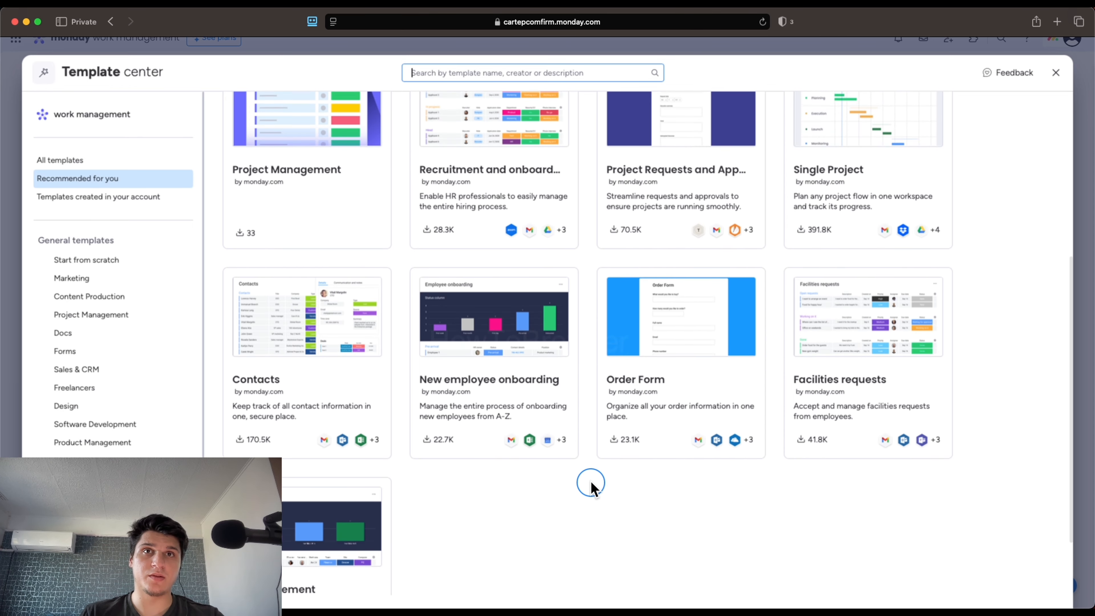
pyautogui.scroll(2, 590, 483)
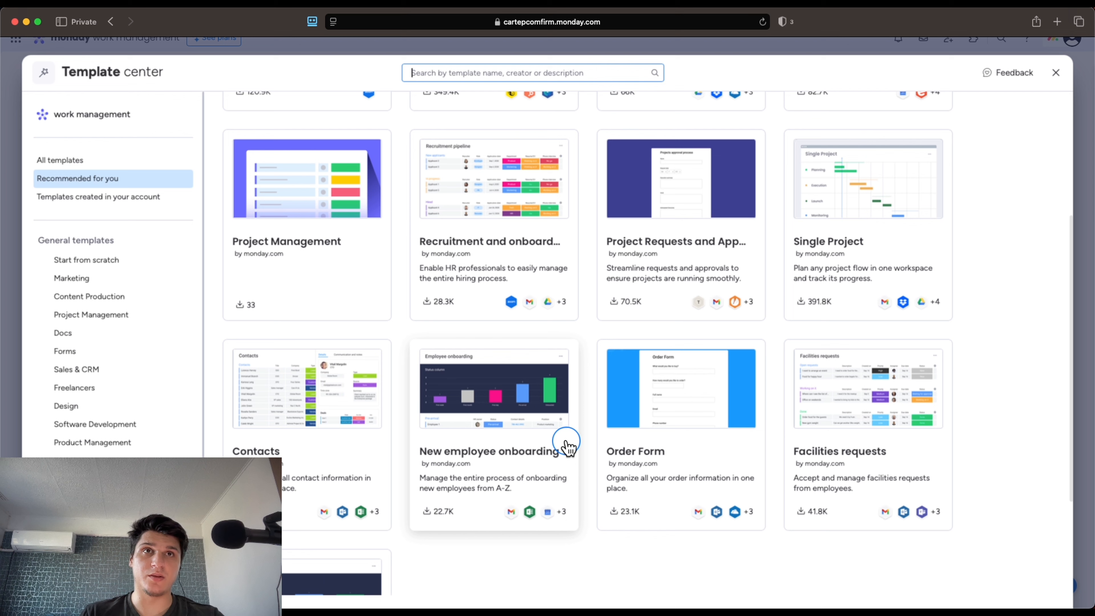
pyautogui.scroll(5, 544, 314)
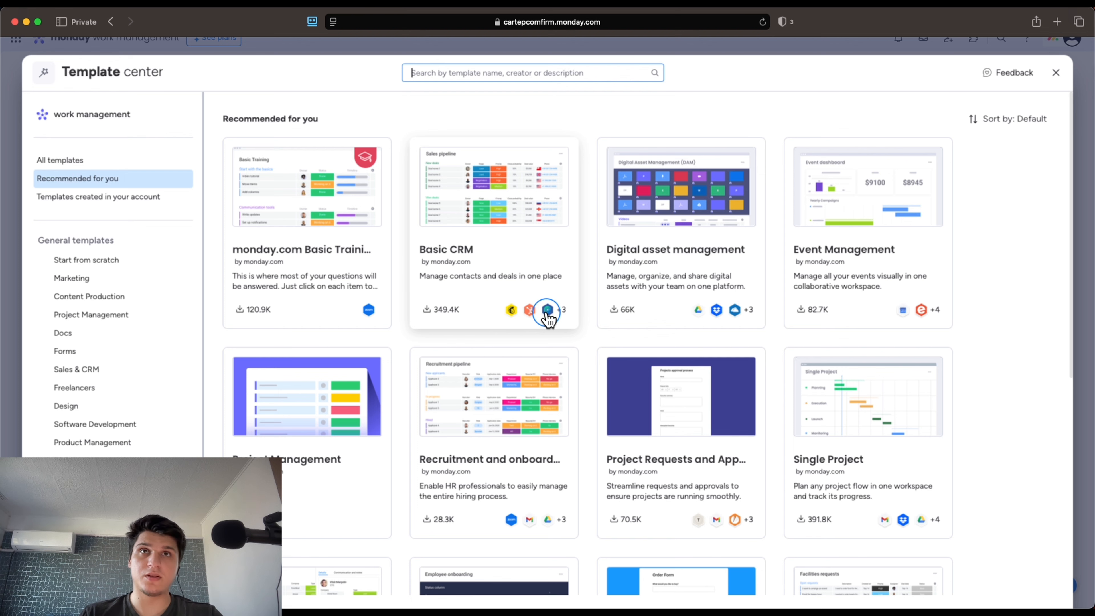
# Search the templates for 'income', 'track', 'budget', then 'trackin', clearing between attempts
pyautogui.scroll(5, 464, 78)
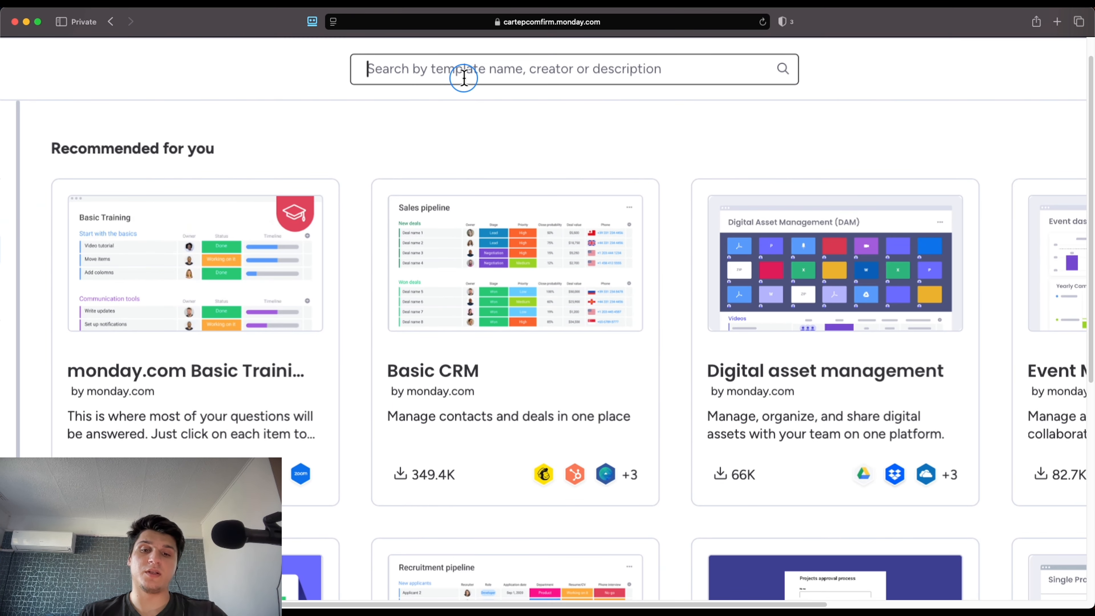
pyautogui.write('income')
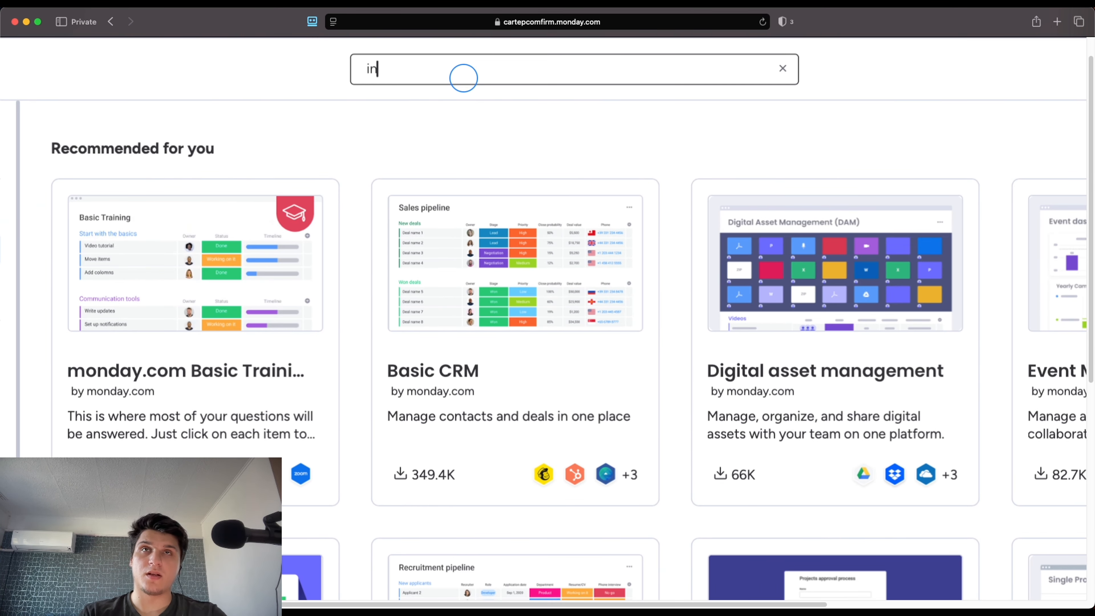
pyautogui.press('BackSpace')
pyautogui.press('BackSpace')
pyautogui.press('BackSpace')
pyautogui.press('BackSpace')
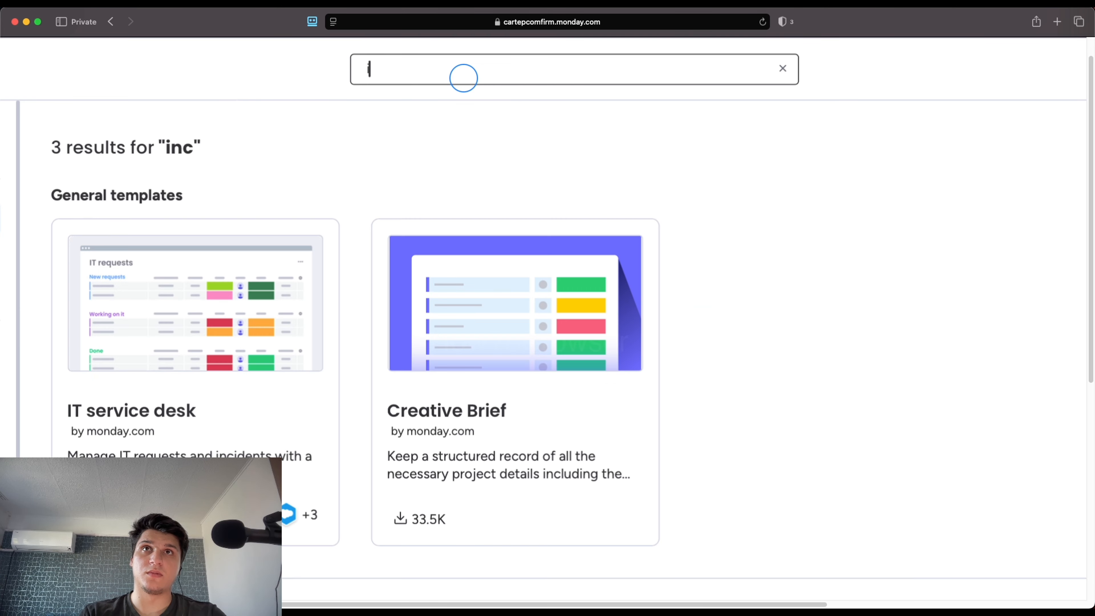
pyautogui.write('track')
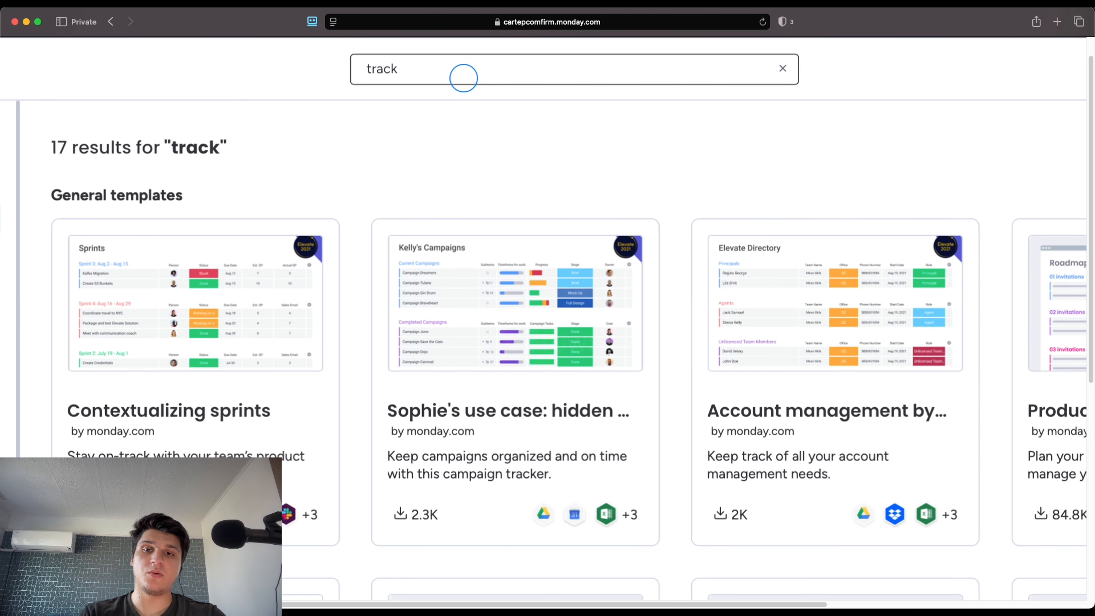
pyautogui.press('BackSpace')
pyautogui.press('BackSpace')
pyautogui.press('BackSpace')
pyautogui.press('BackSpace')
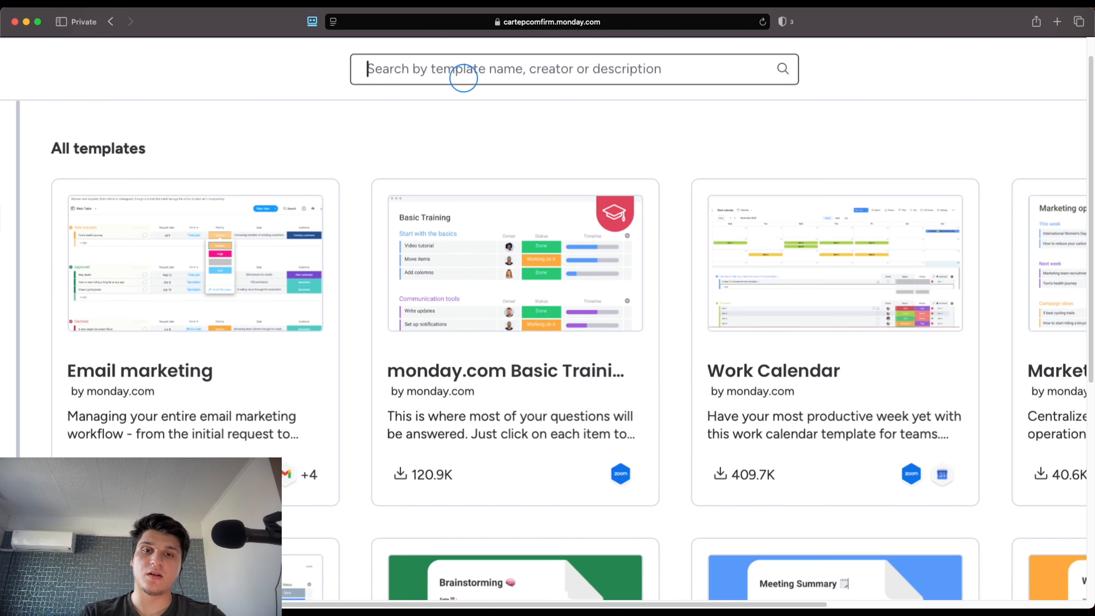
pyautogui.write('budget')
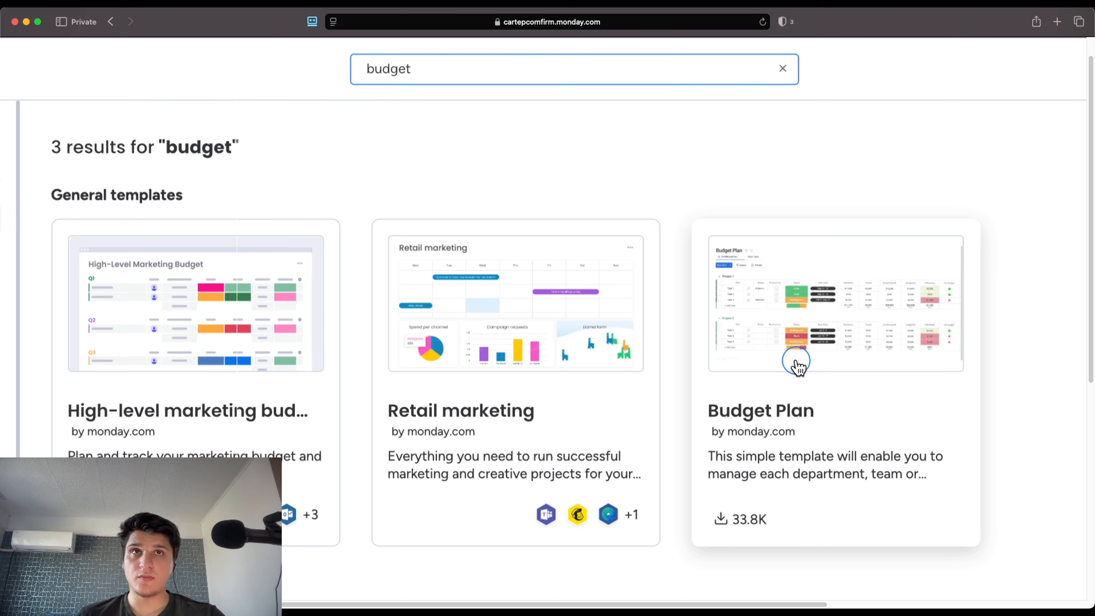
pyautogui.scroll(-10, 589, 377)
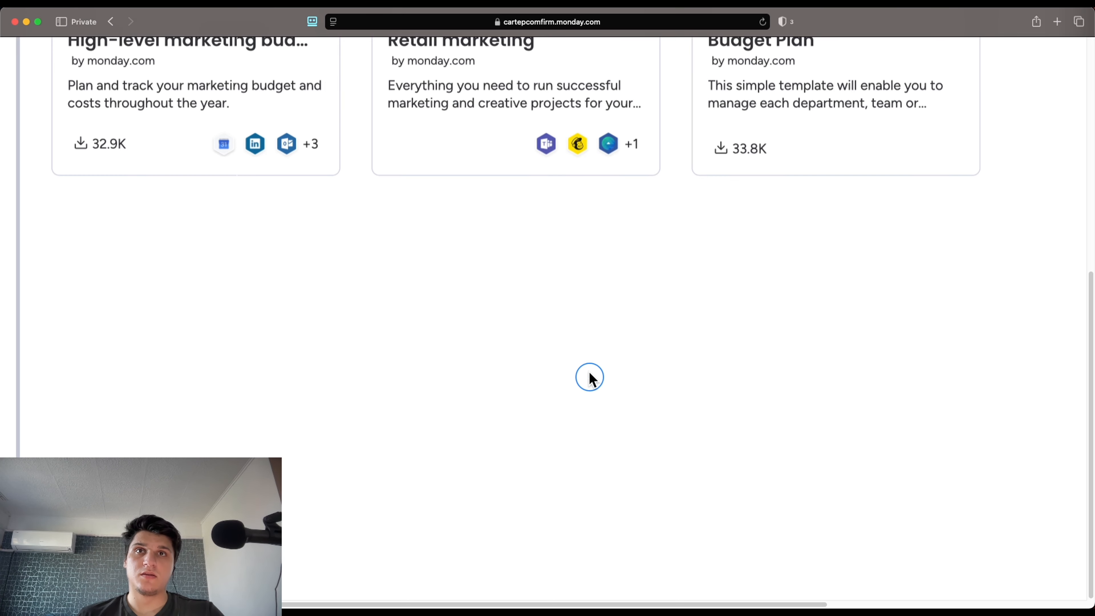
pyautogui.scroll(10, 568, 298)
pyautogui.scroll(-5, 568, 298)
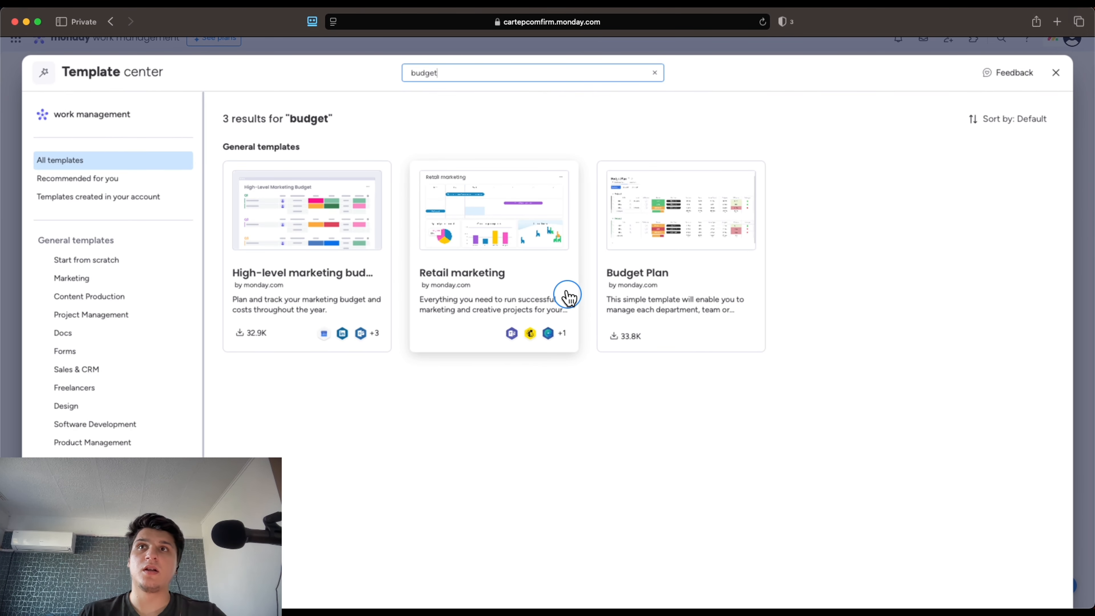
pyautogui.moveTo(469, 71); pyautogui.dragTo(367, 69)
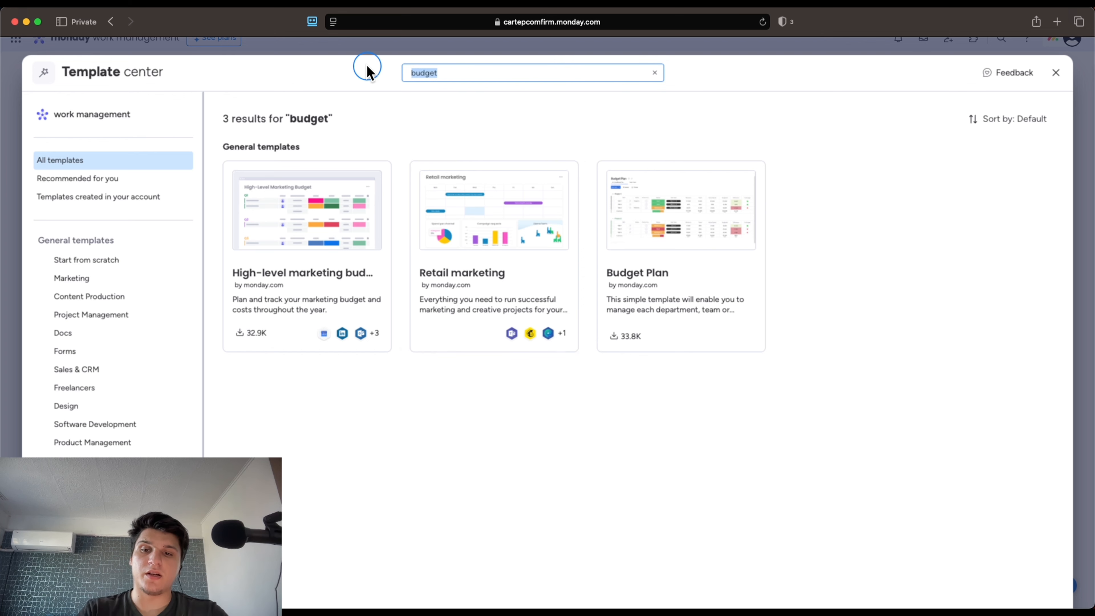
pyautogui.write('track')
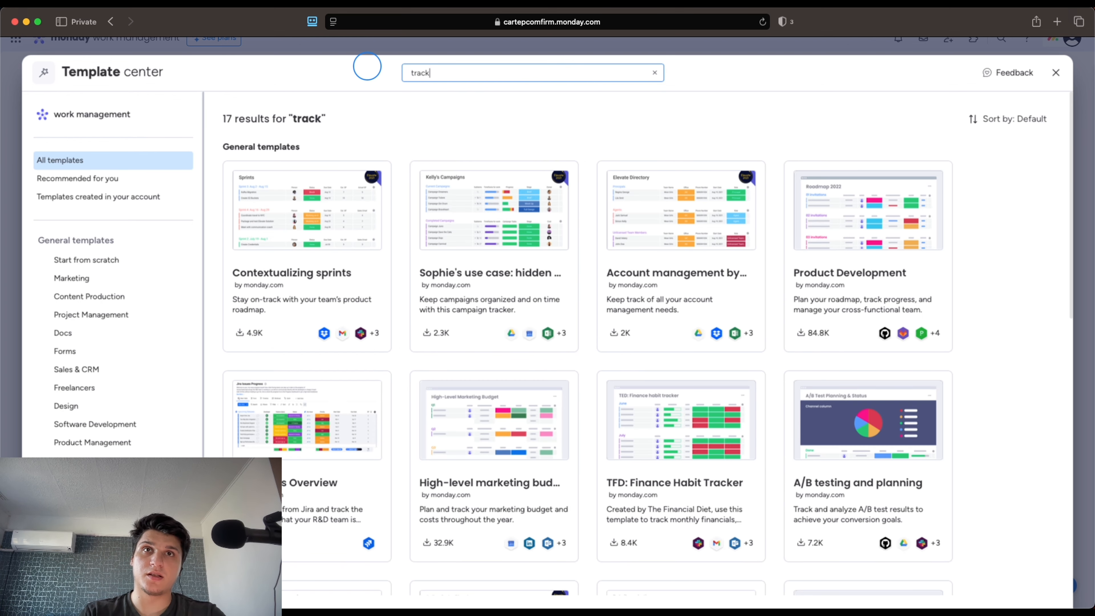
pyautogui.write('ing')
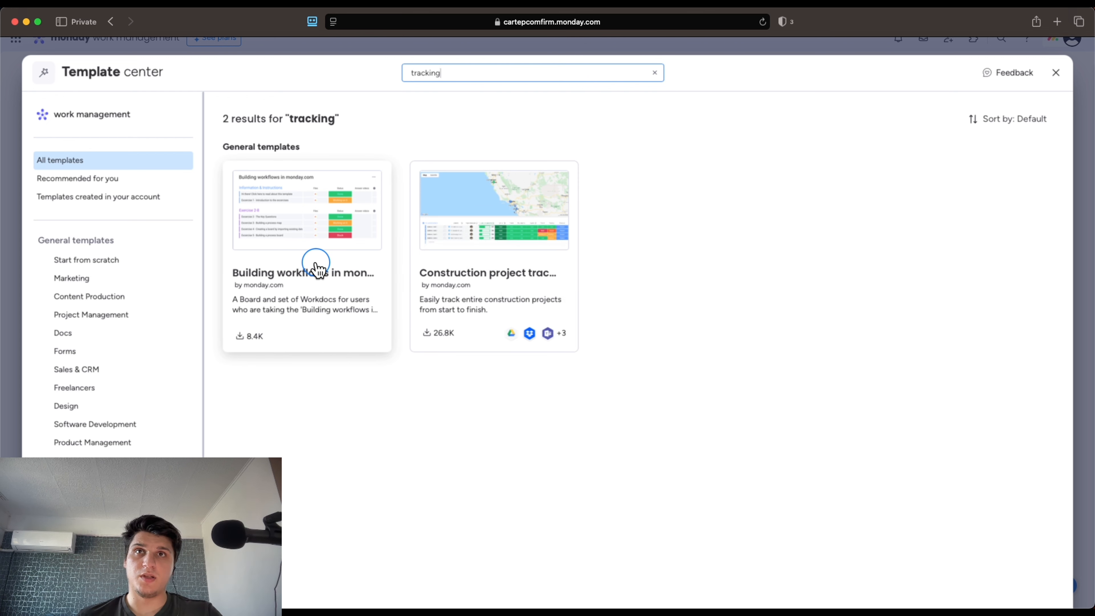
# Create a board from the 'Building workflows in monday.com — Exercise tracking board' template
pyautogui.click(332, 282)
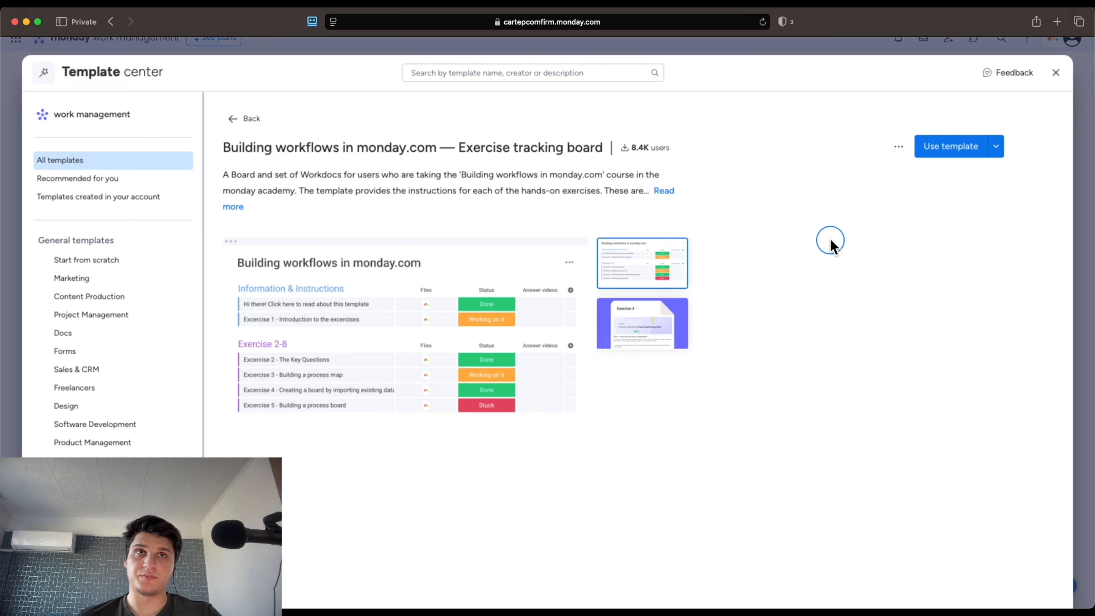
pyautogui.click(976, 147)
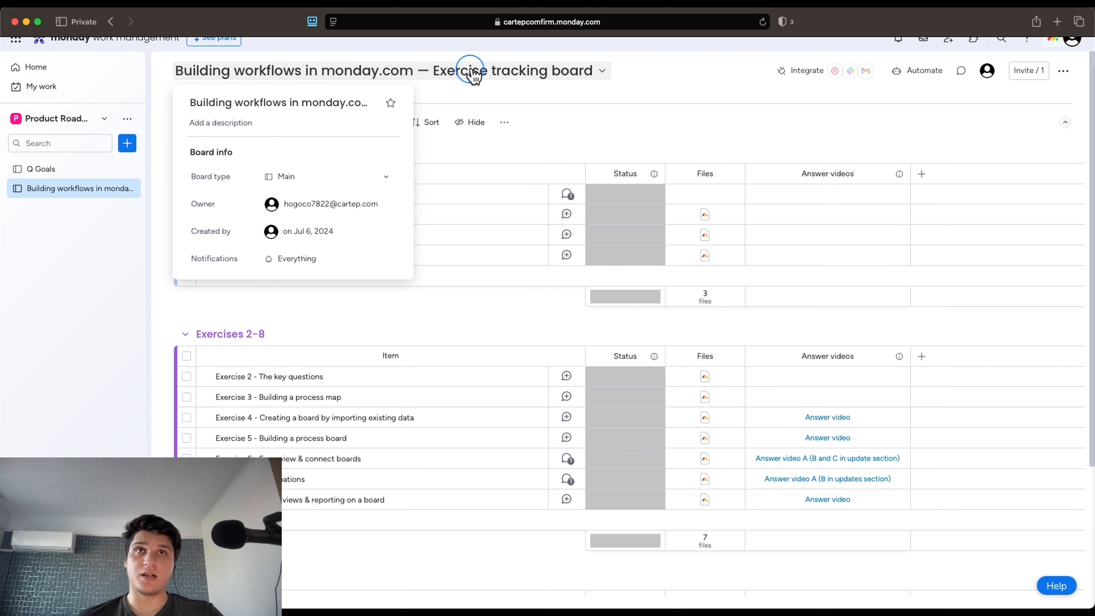
# Rename the board to 'Exercise tracking board' and bring up its Duplicate dialog
pyautogui.moveTo(304, 82)
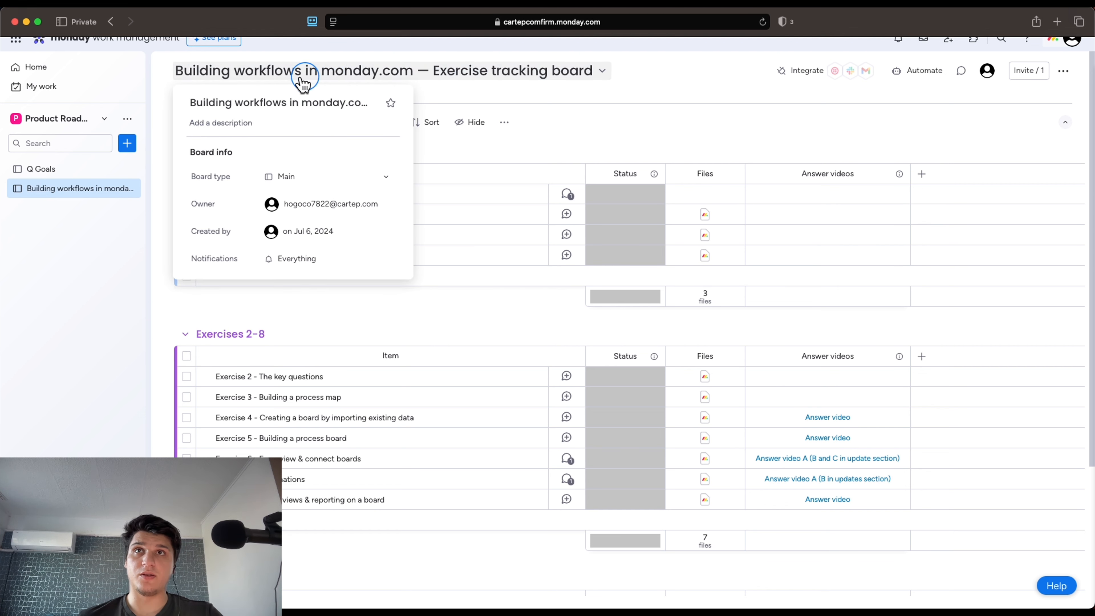
pyautogui.click(262, 103)
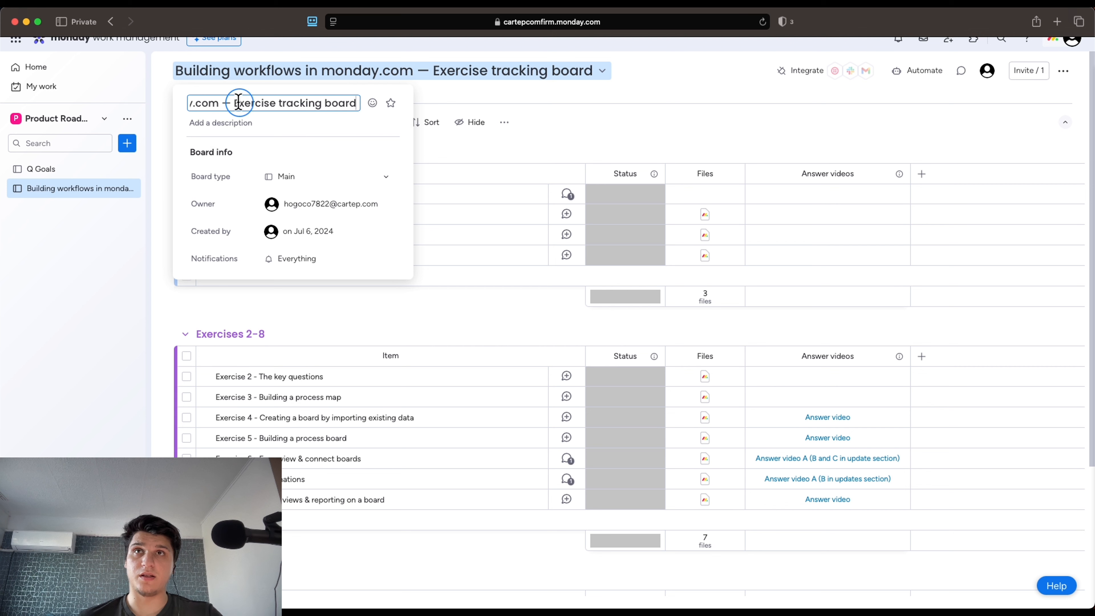
pyautogui.moveTo(236, 103); pyautogui.dragTo(243, 78)
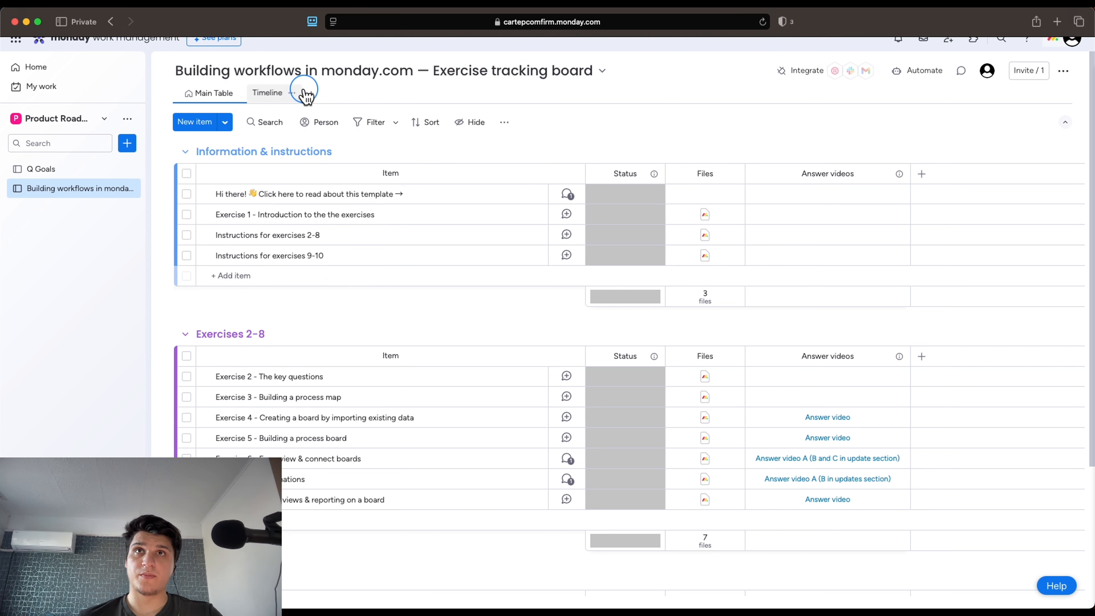
pyautogui.click(330, 73)
pyautogui.moveTo(307, 111); pyautogui.dragTo(185, 95)
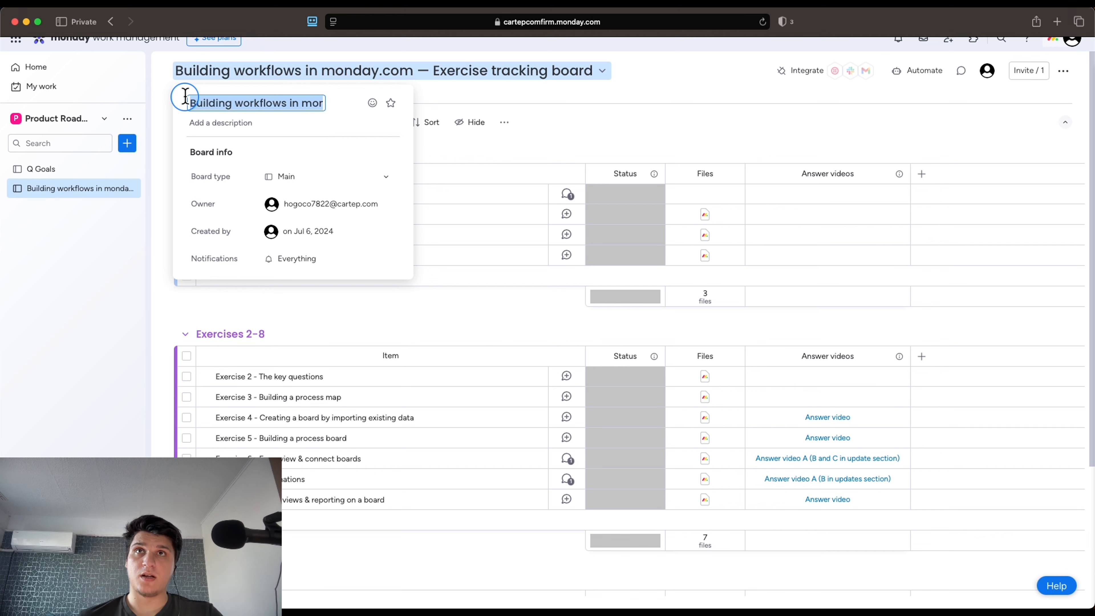
pyautogui.press('BackSpace')
pyautogui.press('Return')
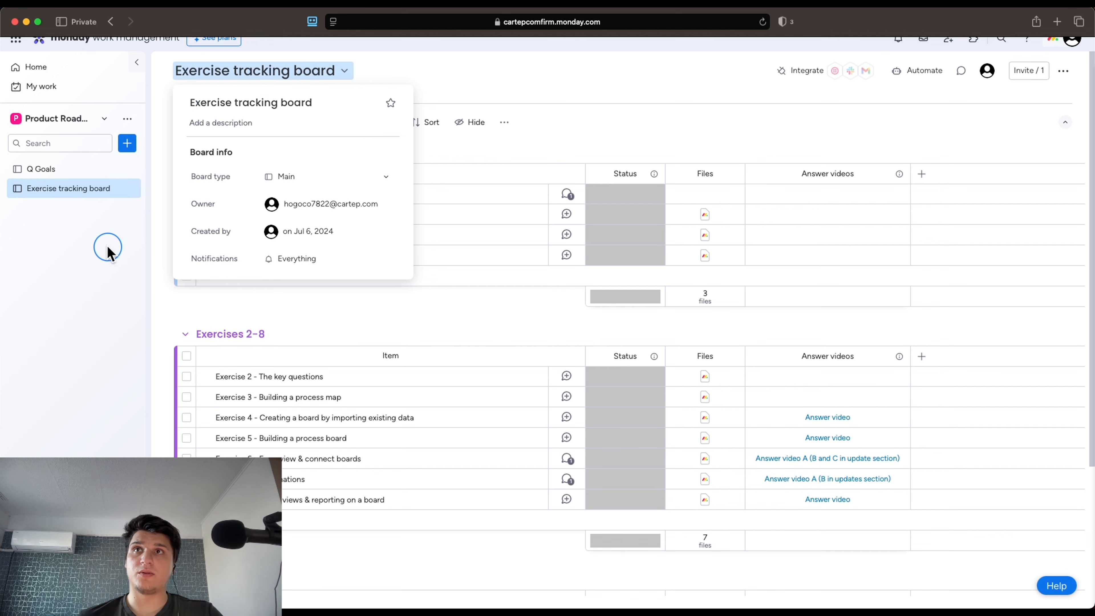
pyautogui.click(129, 188)
pyautogui.click(151, 318)
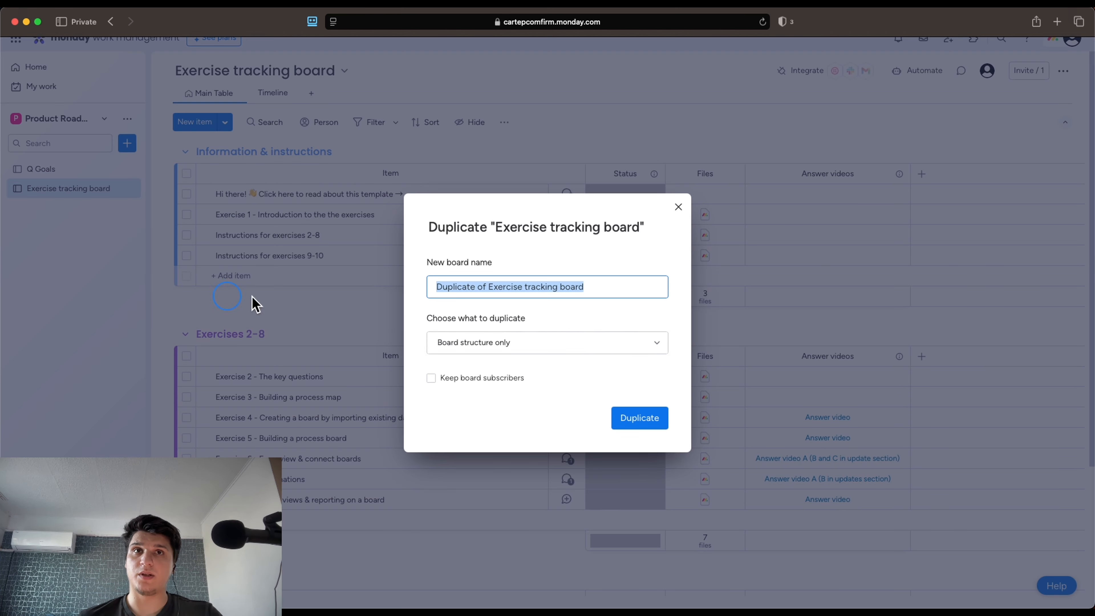
# Duplicate with Board structure only, cancel a repeat duplication, and view the copy's board info
pyautogui.click(649, 427)
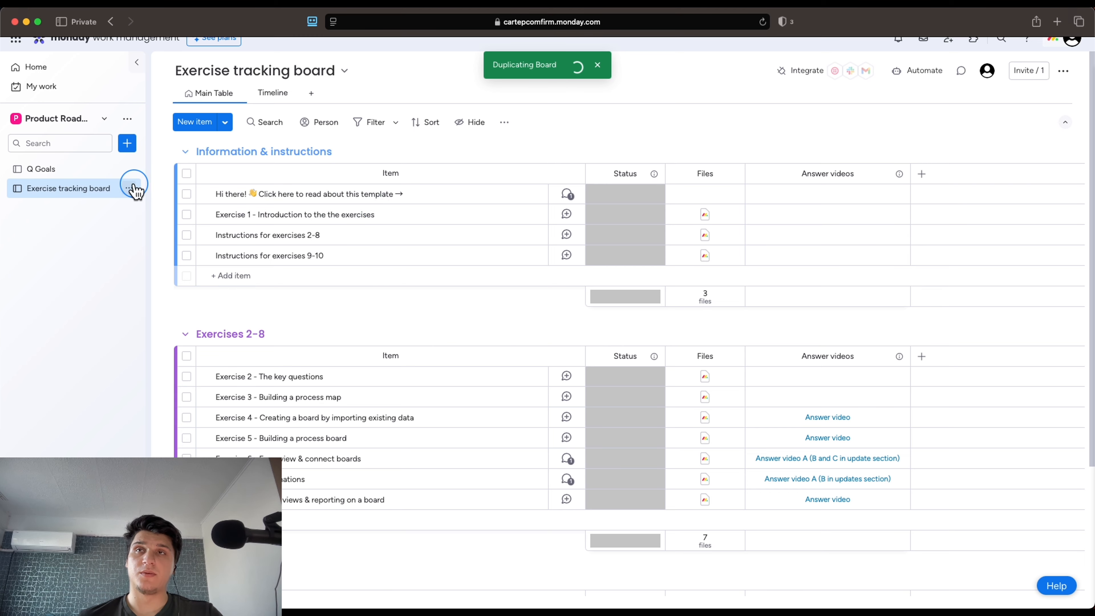
pyautogui.click(129, 207)
pyautogui.click(155, 329)
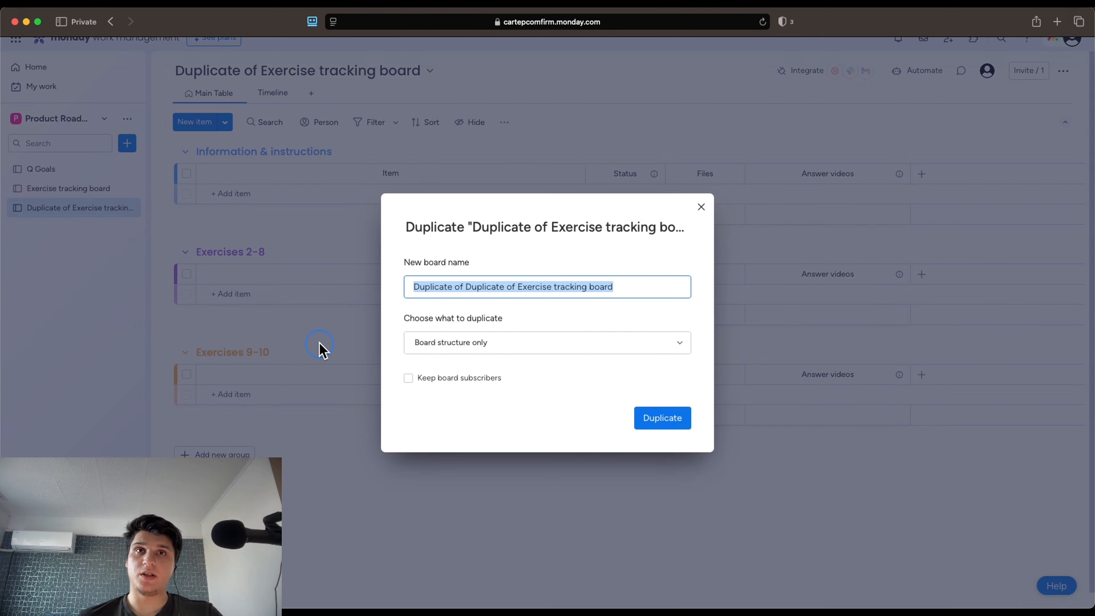
pyautogui.click(484, 344)
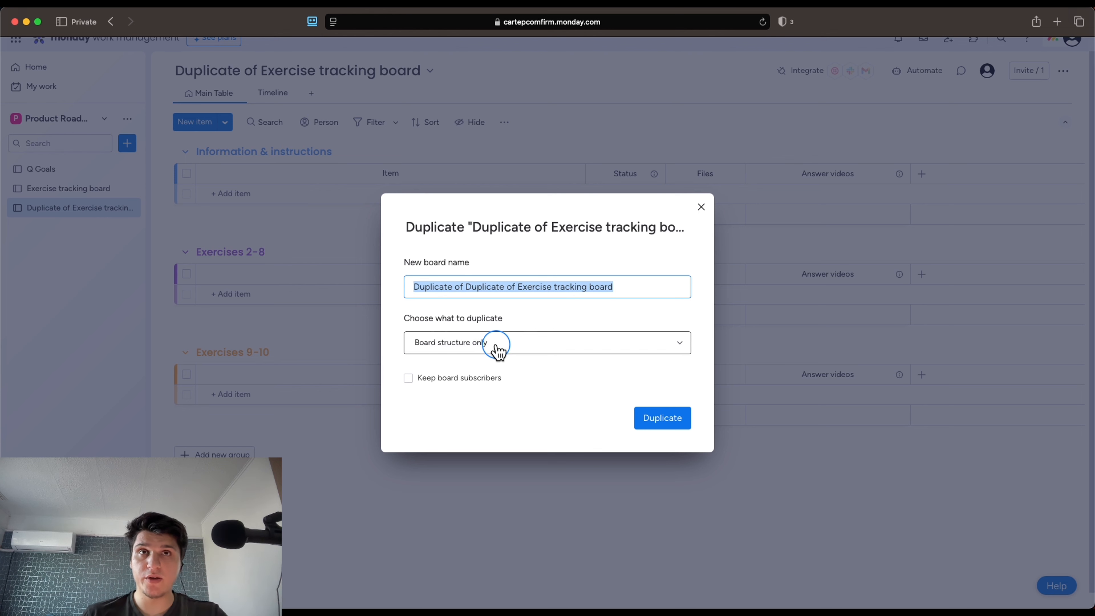
pyautogui.click(496, 345)
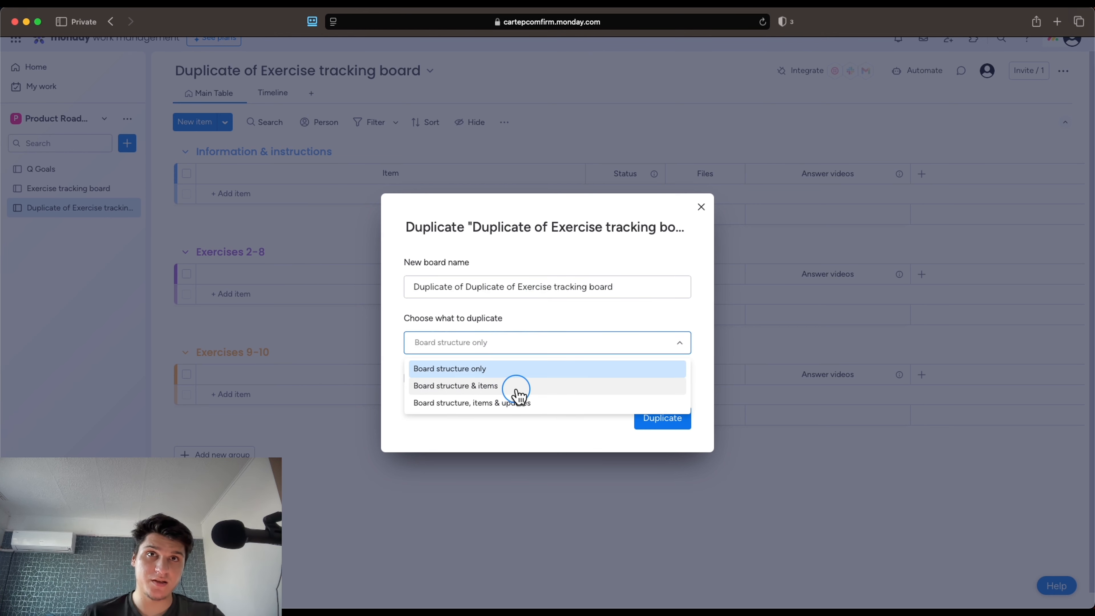
pyautogui.click(701, 207)
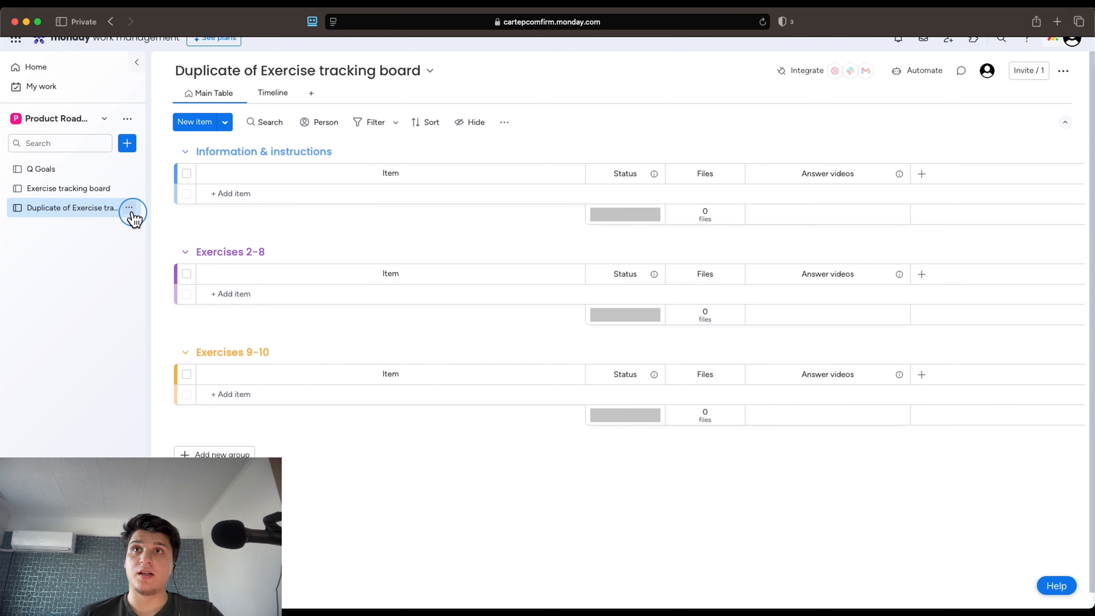
pyautogui.click(129, 207)
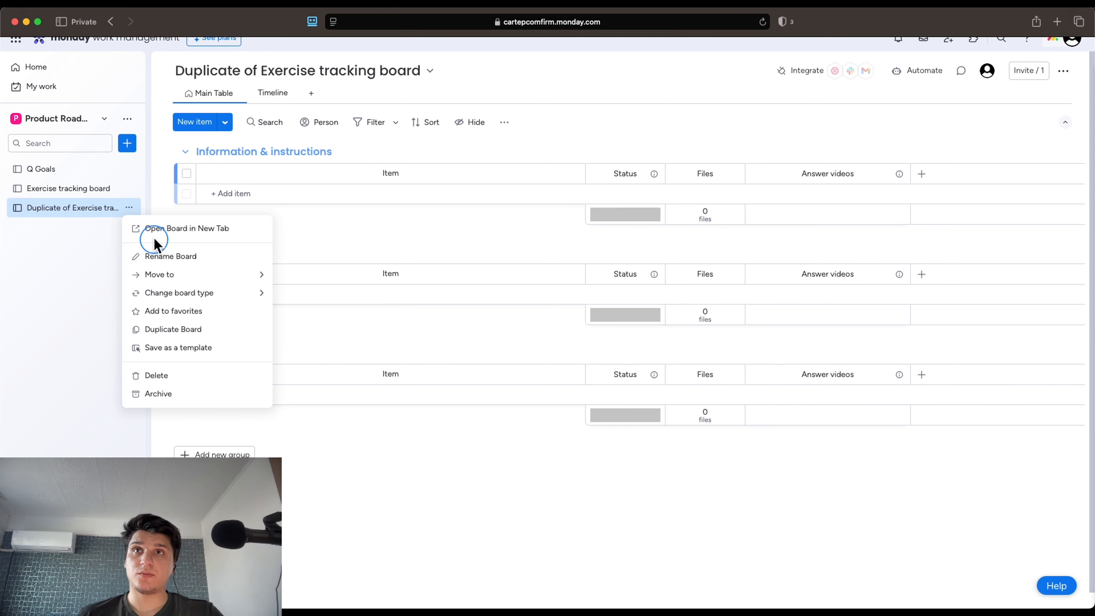
pyautogui.click(429, 74)
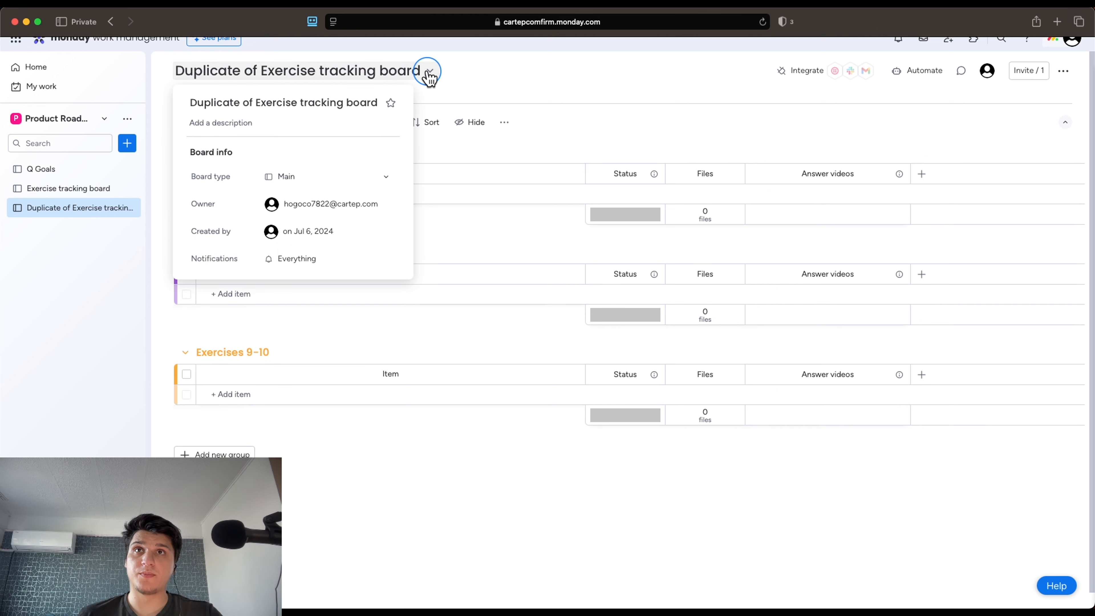
pyautogui.click(504, 81)
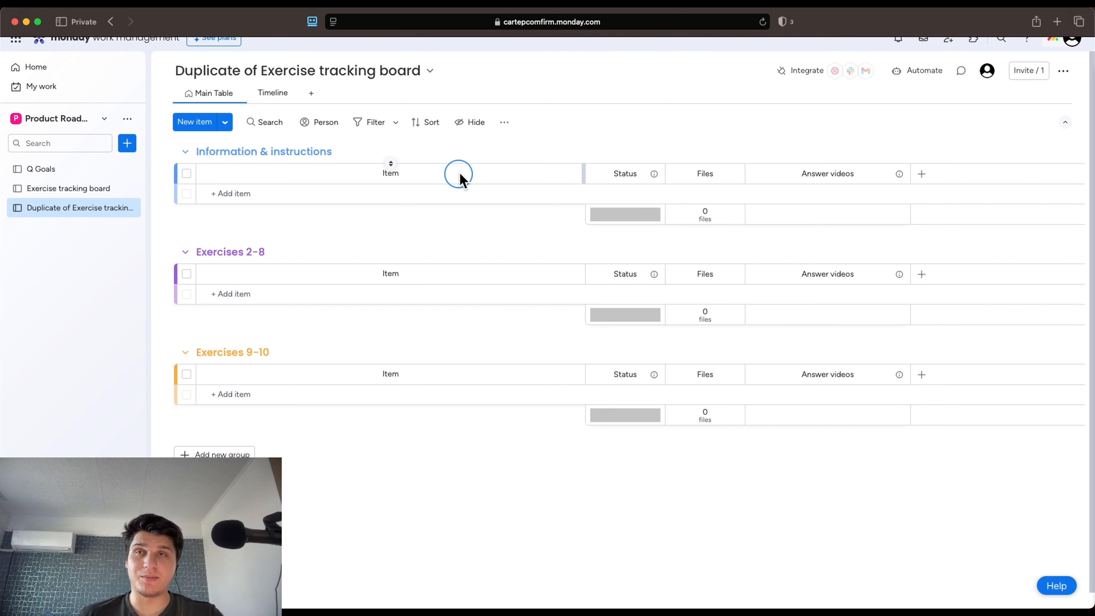
pyautogui.click(128, 118)
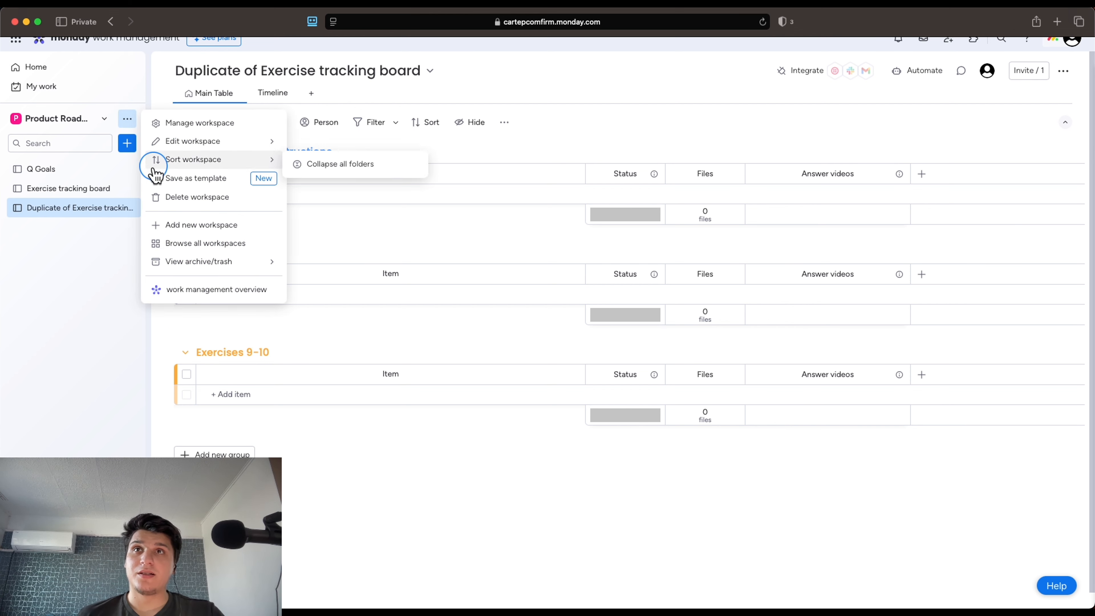
pyautogui.click(166, 202)
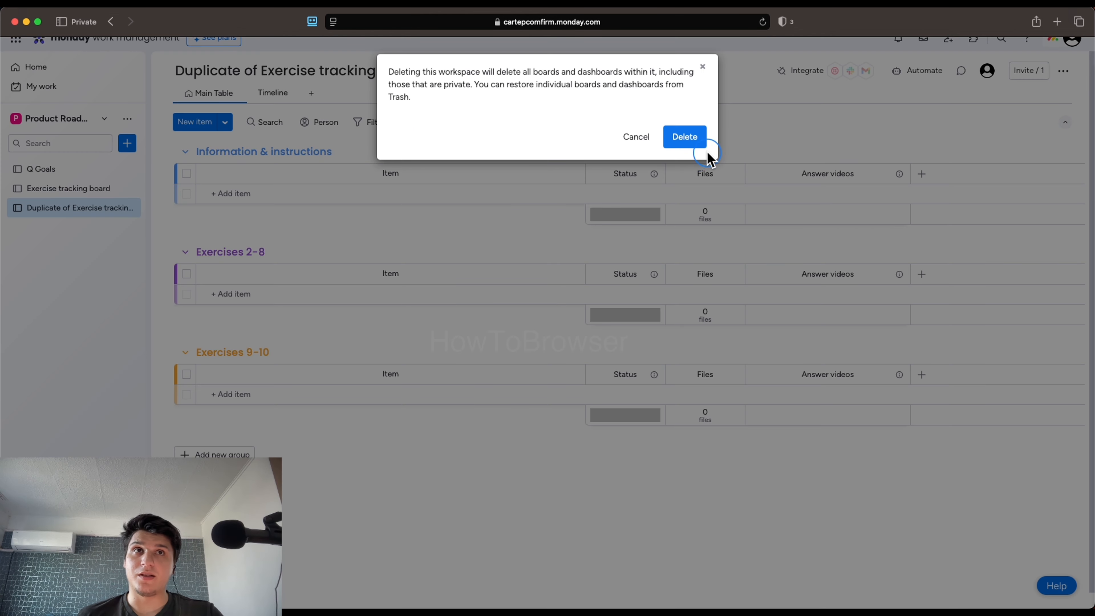
pyautogui.click(647, 142)
pyautogui.click(130, 121)
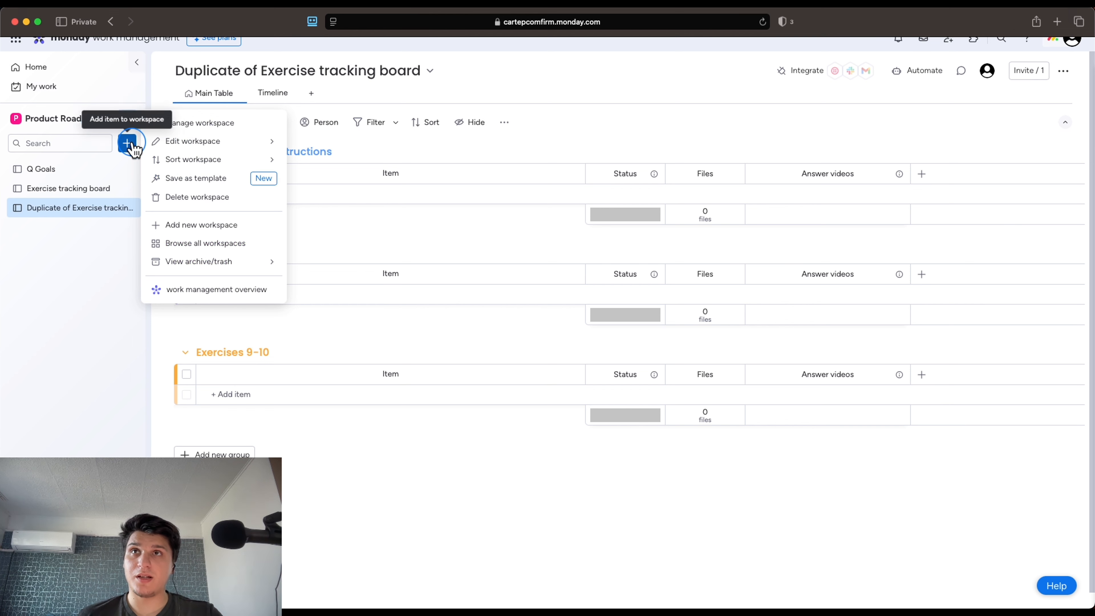
pyautogui.click(130, 123)
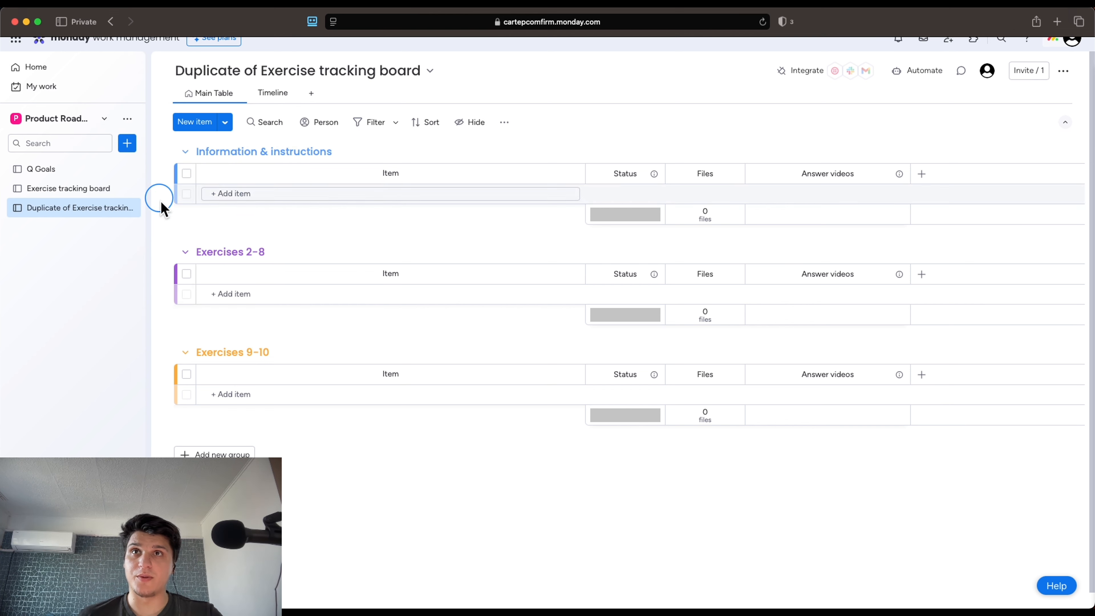
pyautogui.click(129, 144)
# Browse Project Management, Content Production and Marketing templates, then use the Start from Scratch template
pyautogui.click(192, 306)
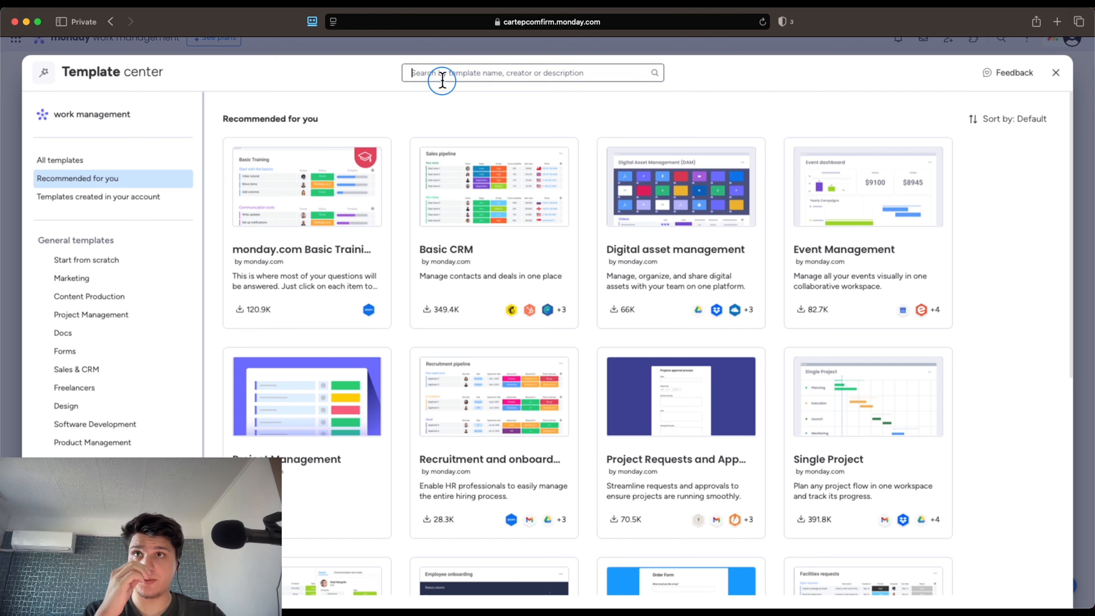
pyautogui.scroll(-3, 61, 296)
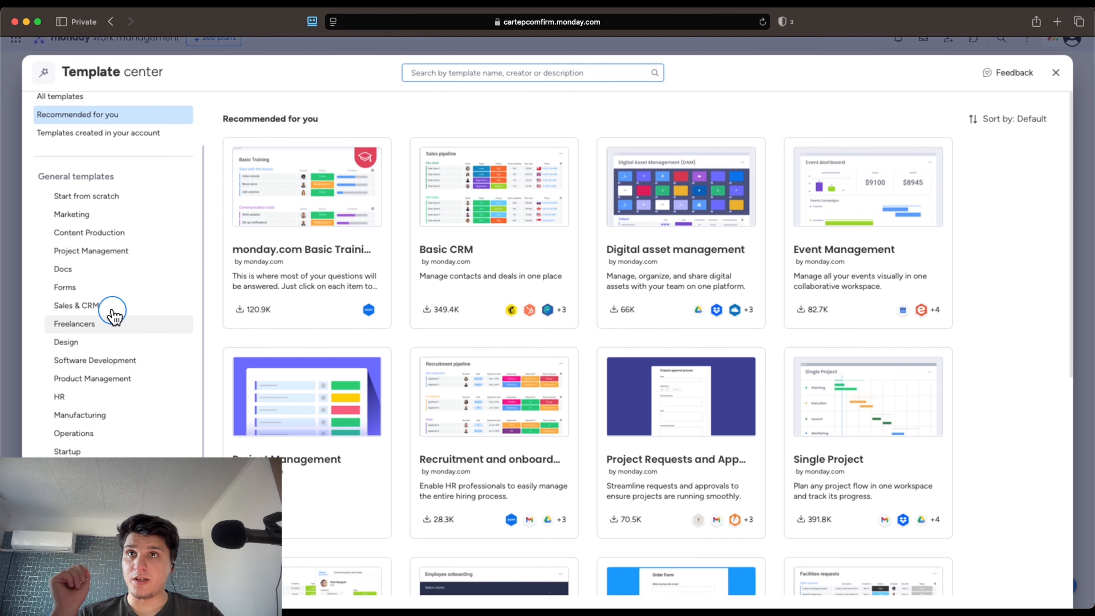
pyautogui.click(123, 259)
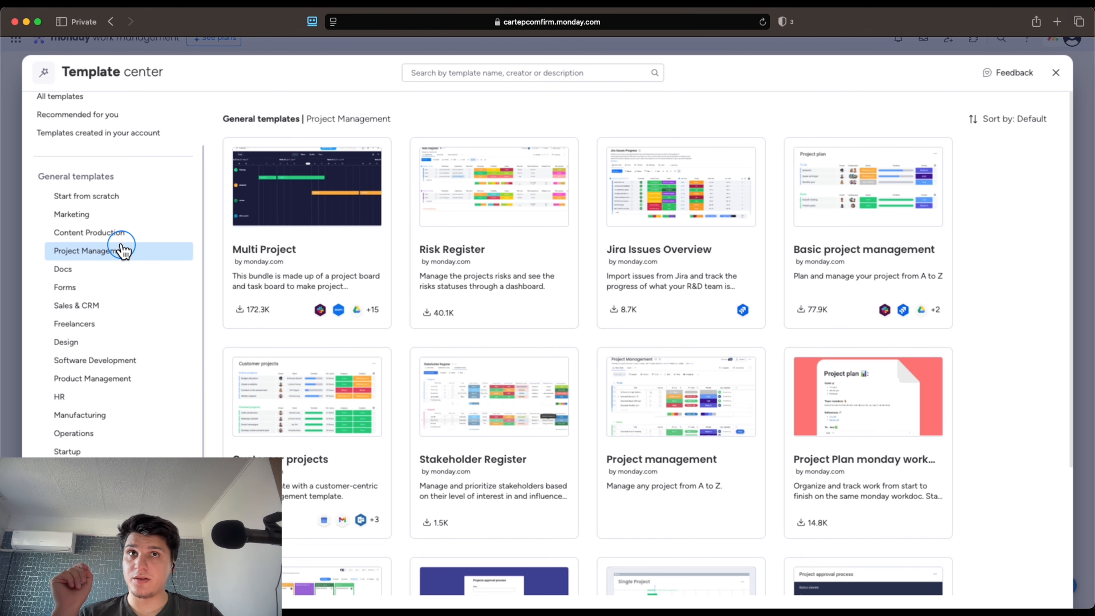
pyautogui.click(123, 234)
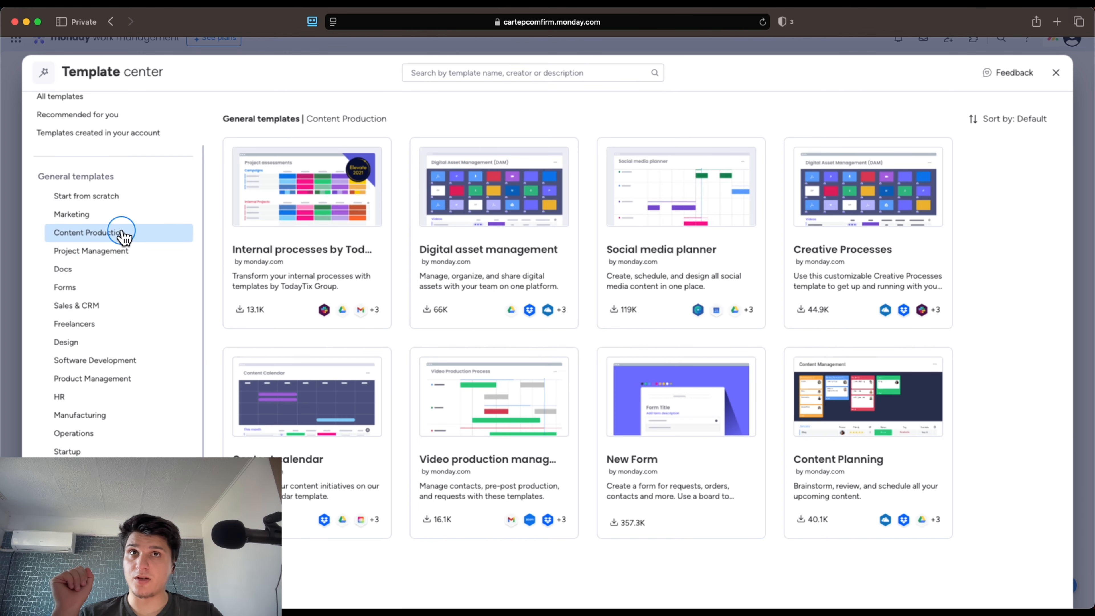
pyautogui.click(97, 215)
pyautogui.click(81, 196)
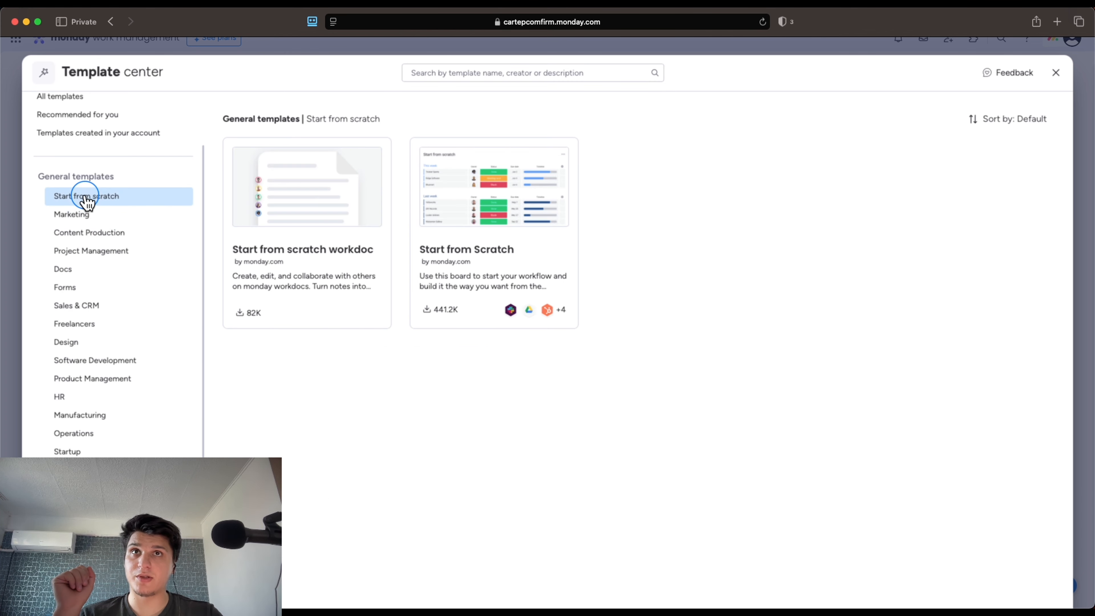
pyautogui.click(434, 218)
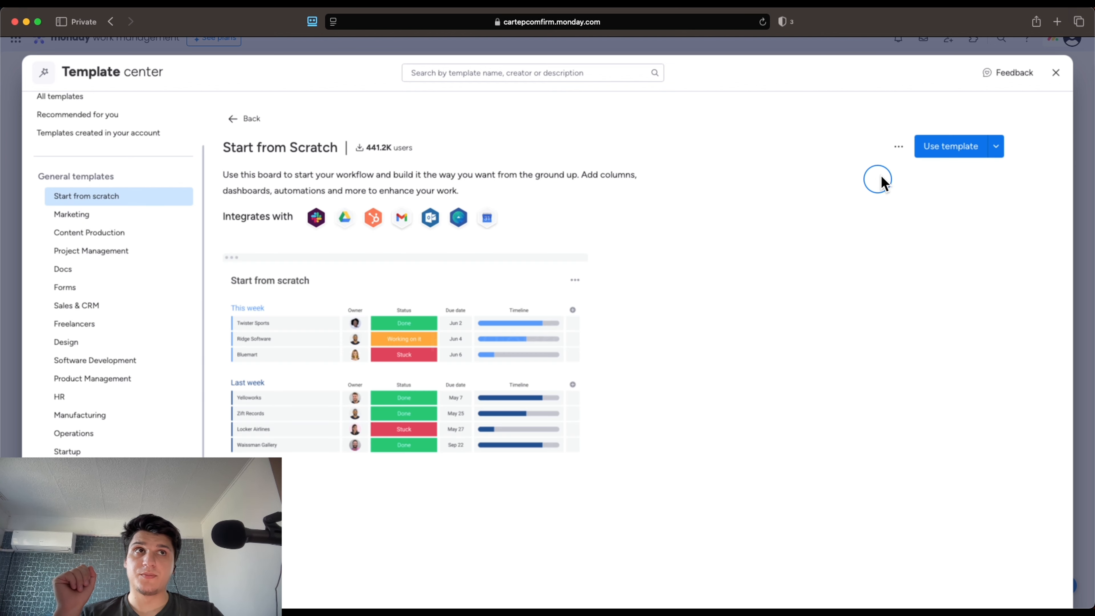
pyautogui.click(936, 147)
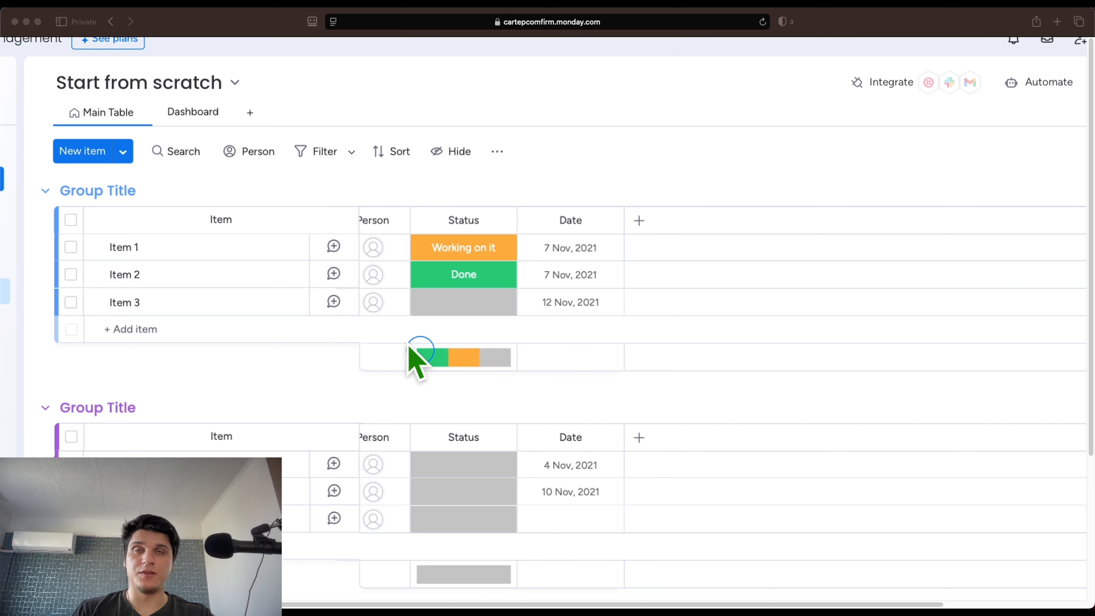
# Rename the board to 'Budget tracking - Coffee Shop', correcting typos along the way
pyautogui.click(343, 217)
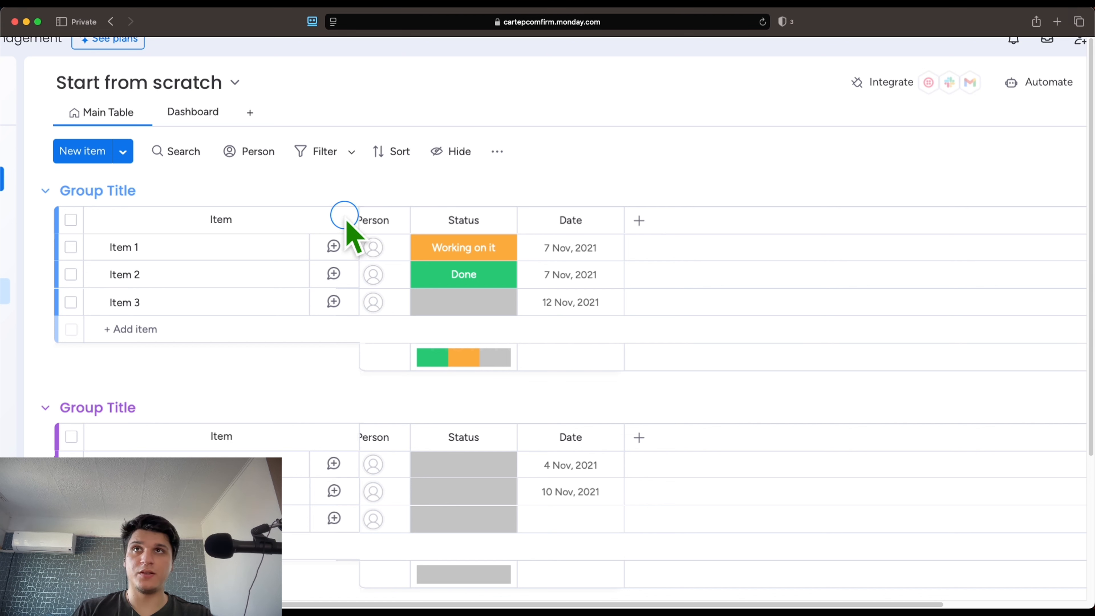
pyautogui.click(203, 89)
pyautogui.click(203, 89)
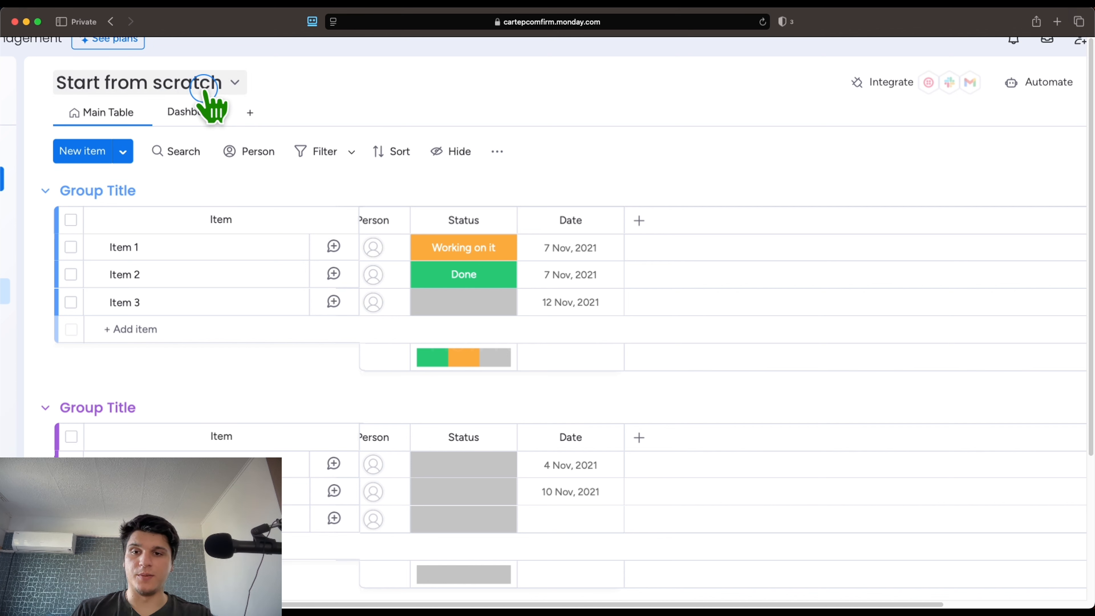
pyautogui.click(205, 88)
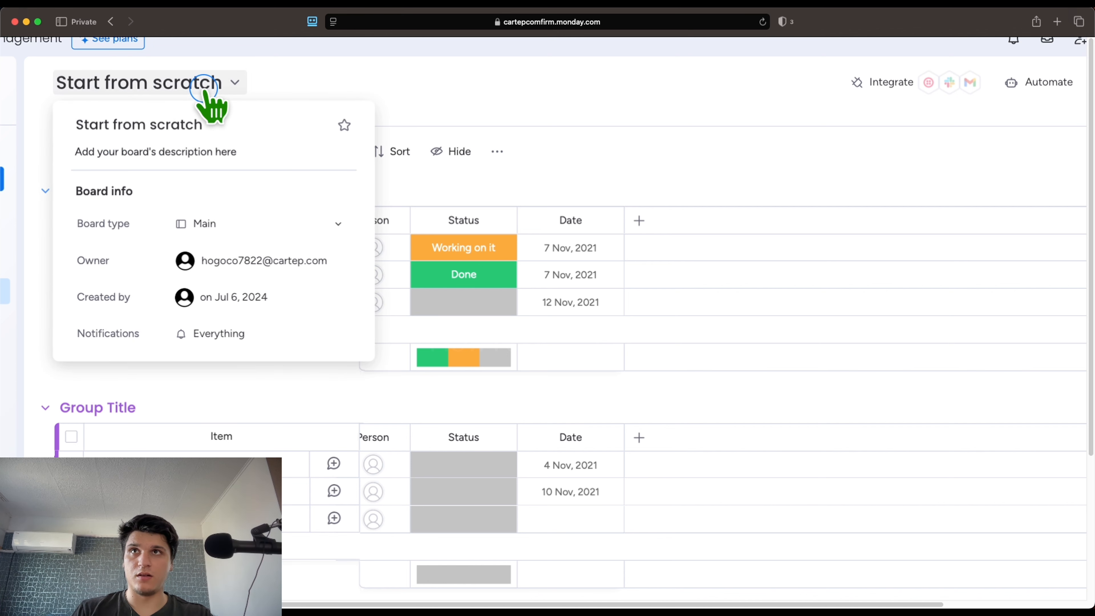
pyautogui.click(194, 123)
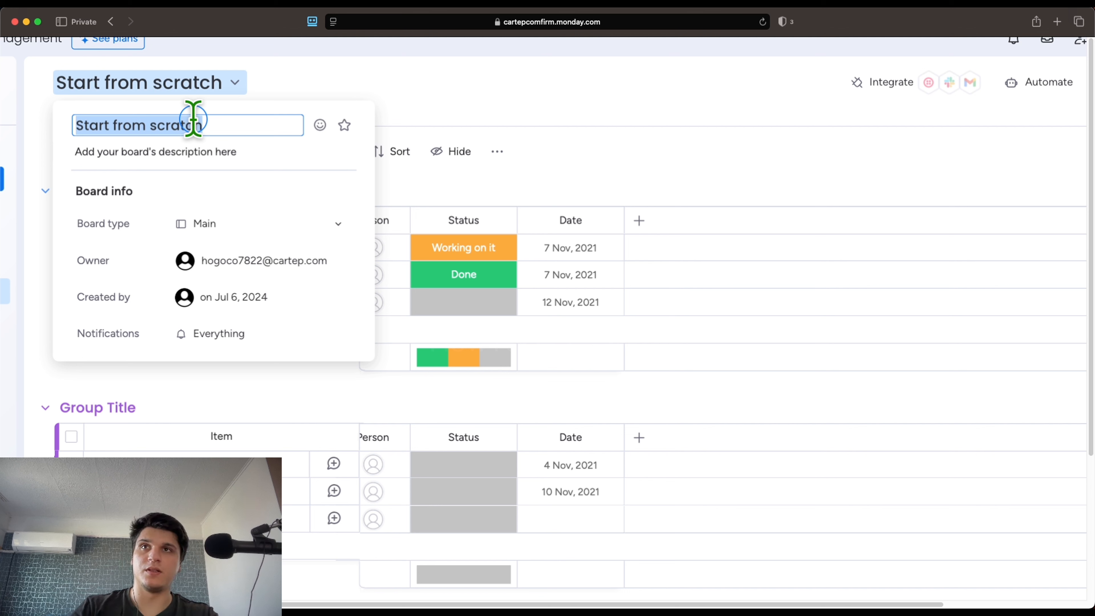
pyautogui.write('B')
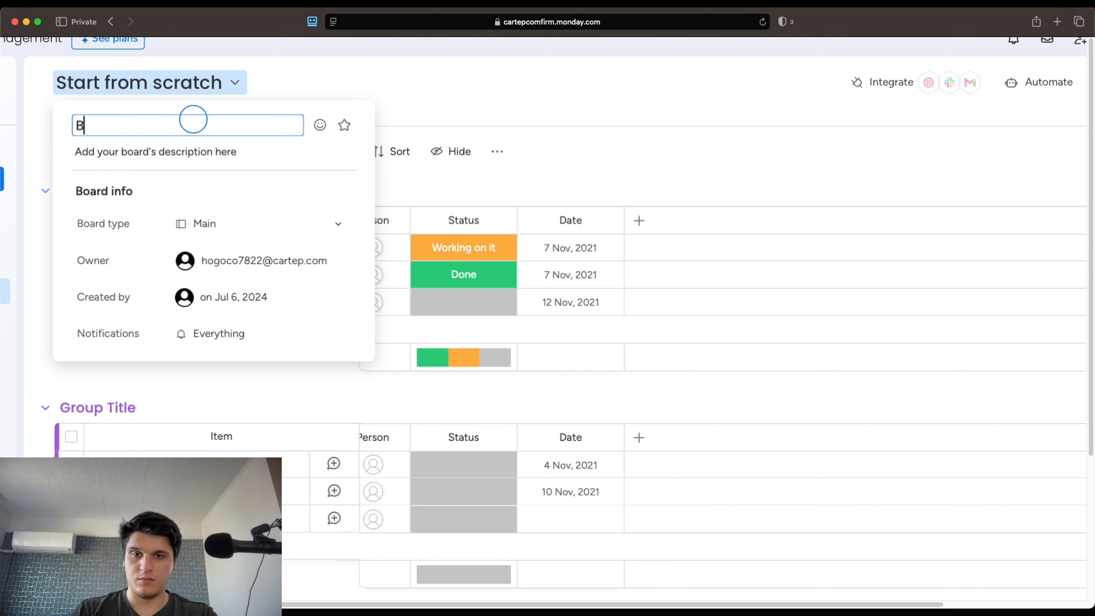
pyautogui.write('udget tr')
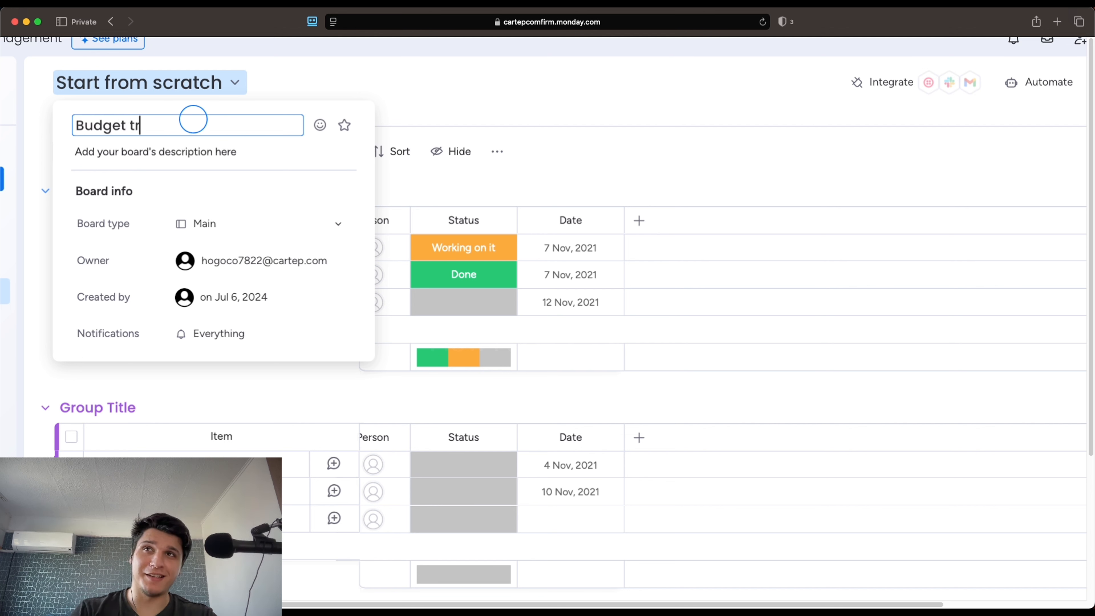
pyautogui.write('acking for')
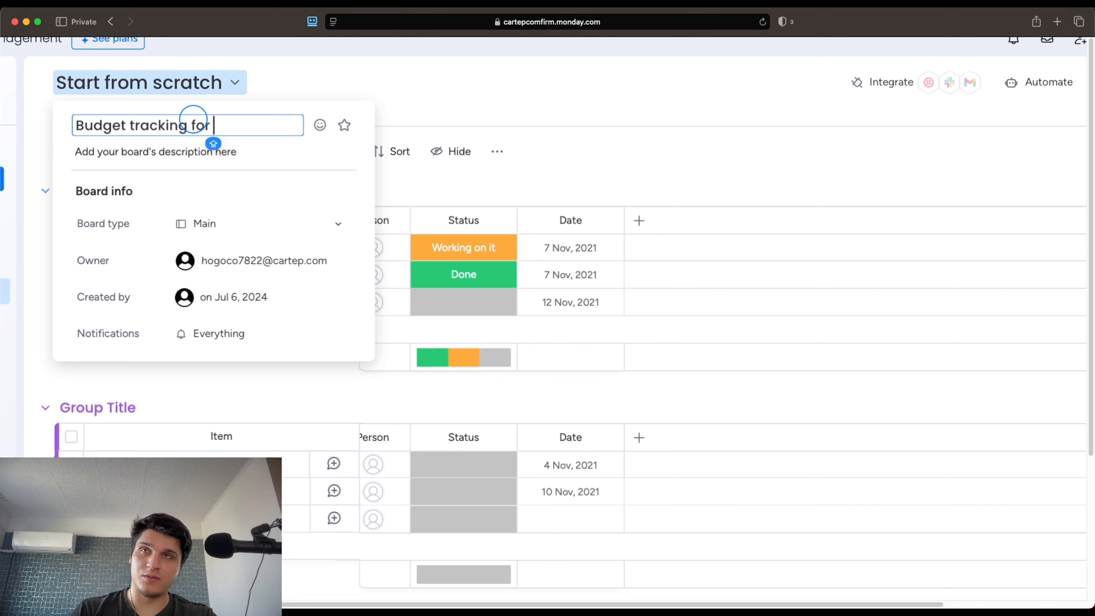
pyautogui.write('my')
pyautogui.press('BackSpace')
pyautogui.press('BackSpace')
pyautogui.press('BackSpace')
pyautogui.press('BackSpace')
pyautogui.press('BackSpace')
pyautogui.press('BackSpace')
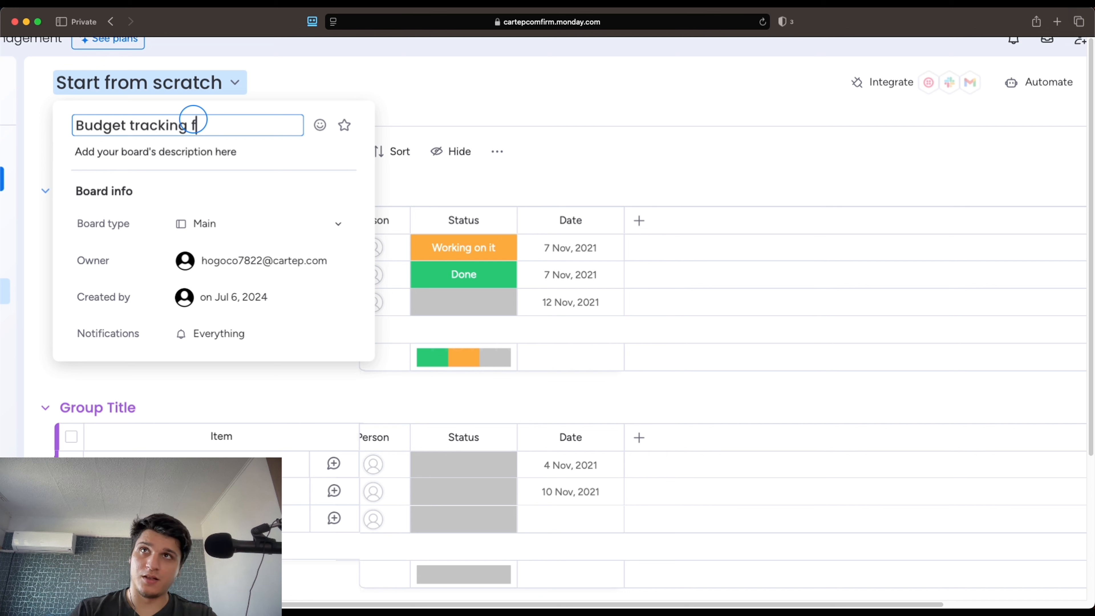
pyautogui.write('- Coffe ')
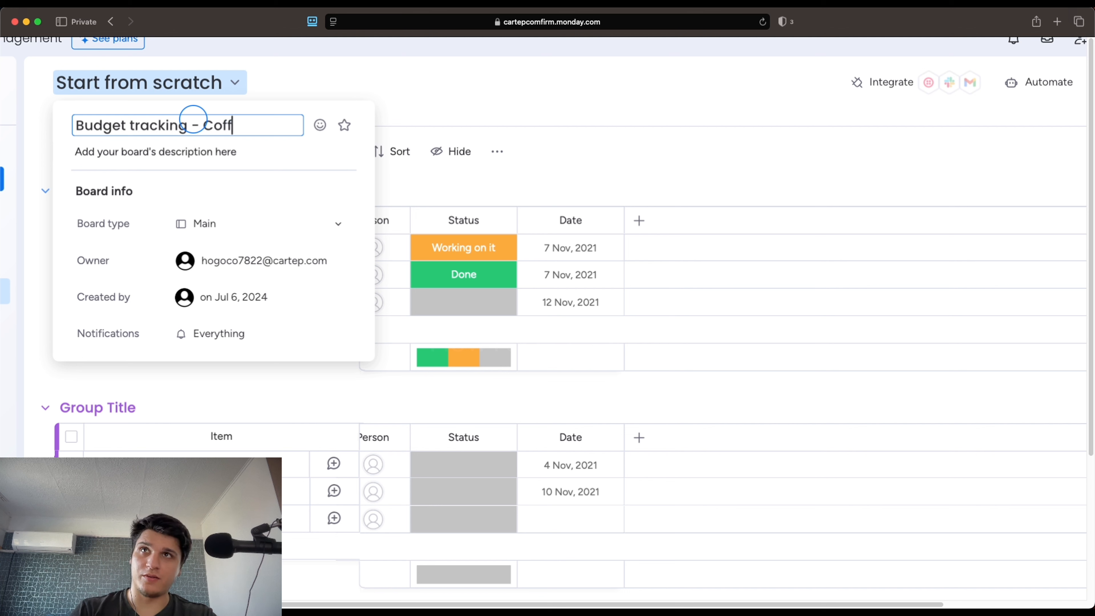
pyautogui.write('Shiop')
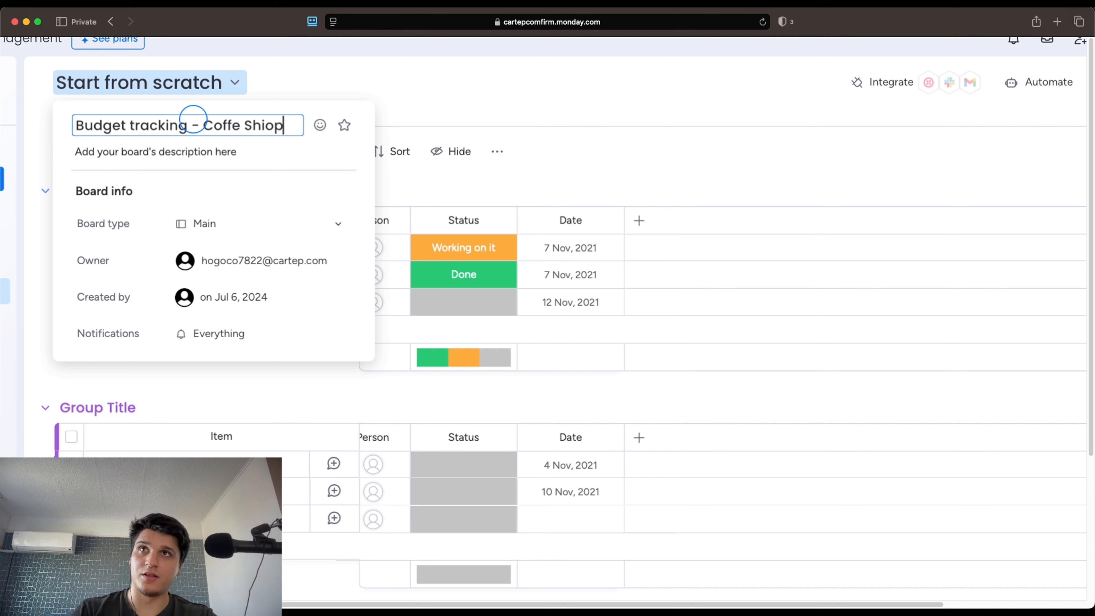
pyautogui.press('BackSpace')
pyautogui.press('BackSpace')
pyautogui.press('BackSpace')
pyautogui.press('BackSpace')
pyautogui.press('BackSpace')
pyautogui.press('BackSpace')
pyautogui.write('e Shop')
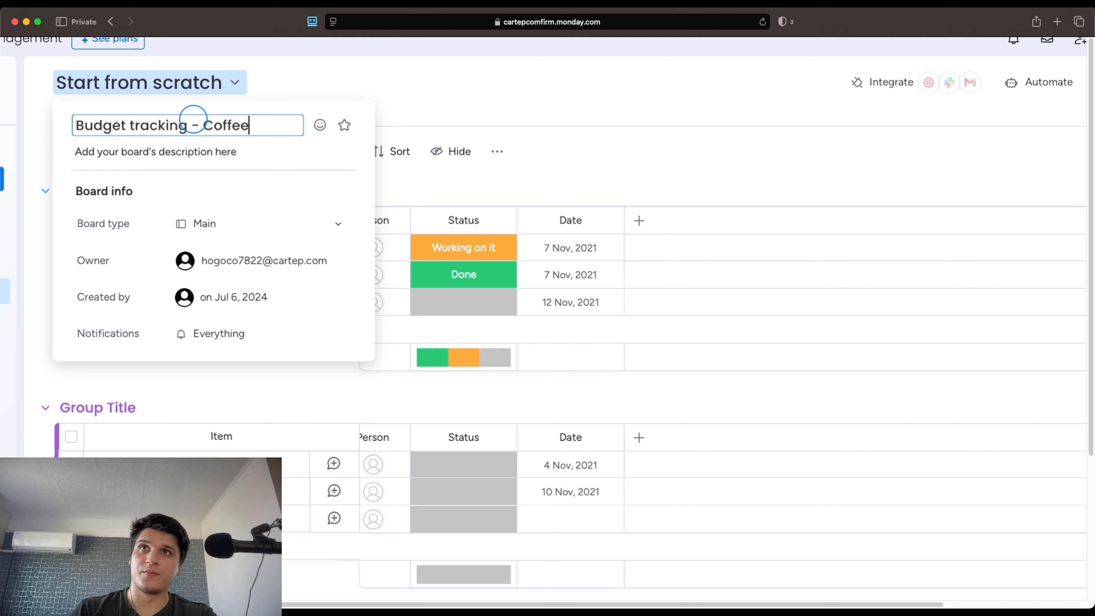
pyautogui.click(177, 152)
# Reopen the board info to verify the new name, then close it
pyautogui.click(432, 127)
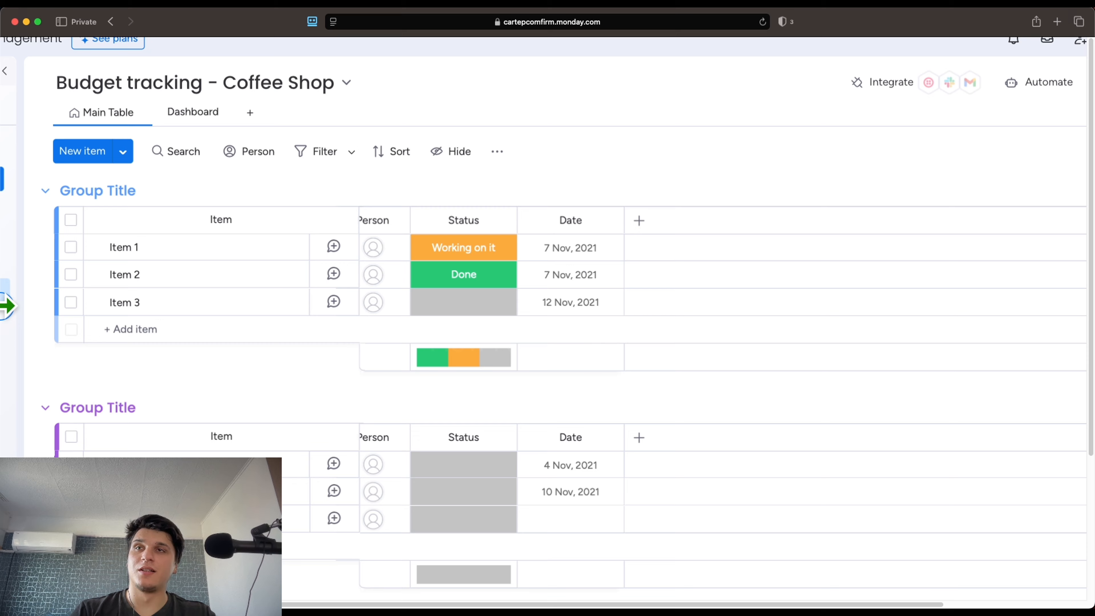
pyautogui.click(174, 89)
pyautogui.click(173, 120)
pyautogui.press('super+c')
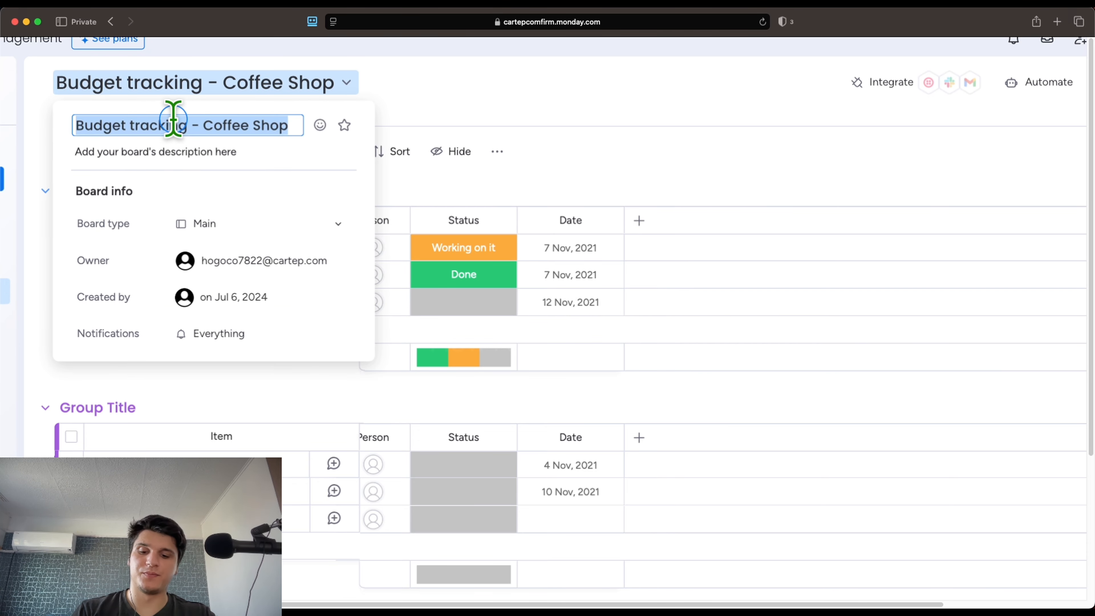
pyautogui.click(384, 114)
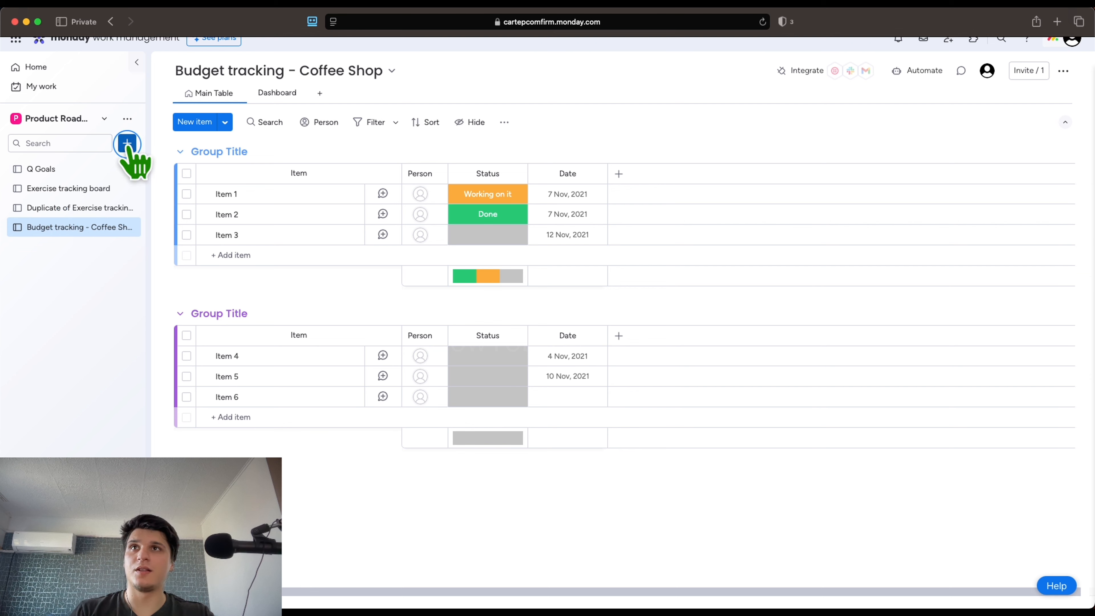
# Create a new board with the pasted name 'Budget tracking - Coffee Shop'
pyautogui.click(128, 143)
pyautogui.click(185, 176)
pyautogui.click(454, 218)
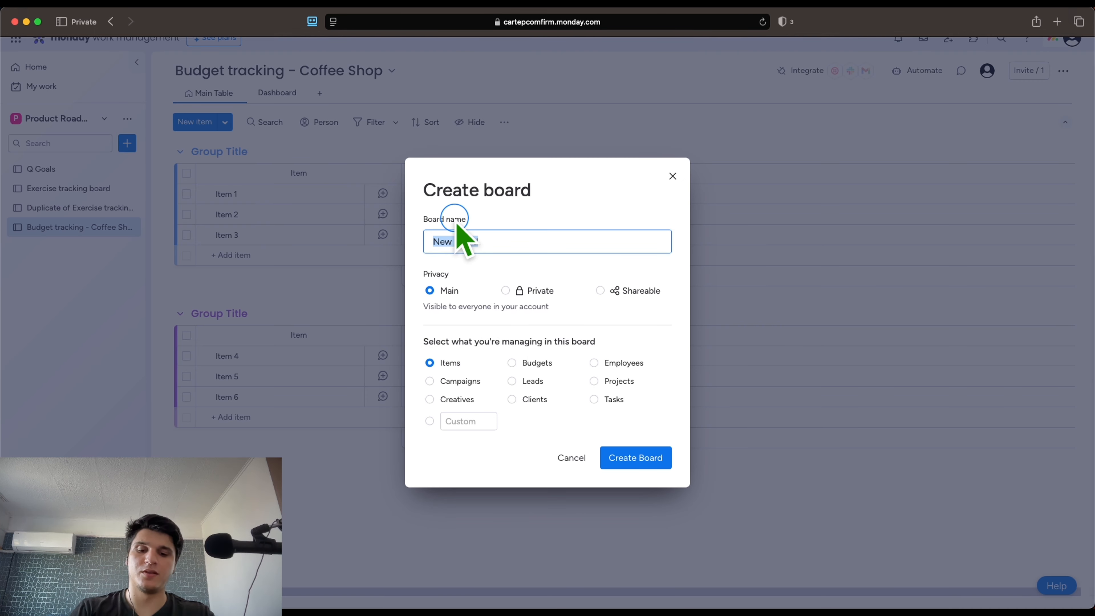
pyautogui.press('super+v')
pyautogui.click(638, 457)
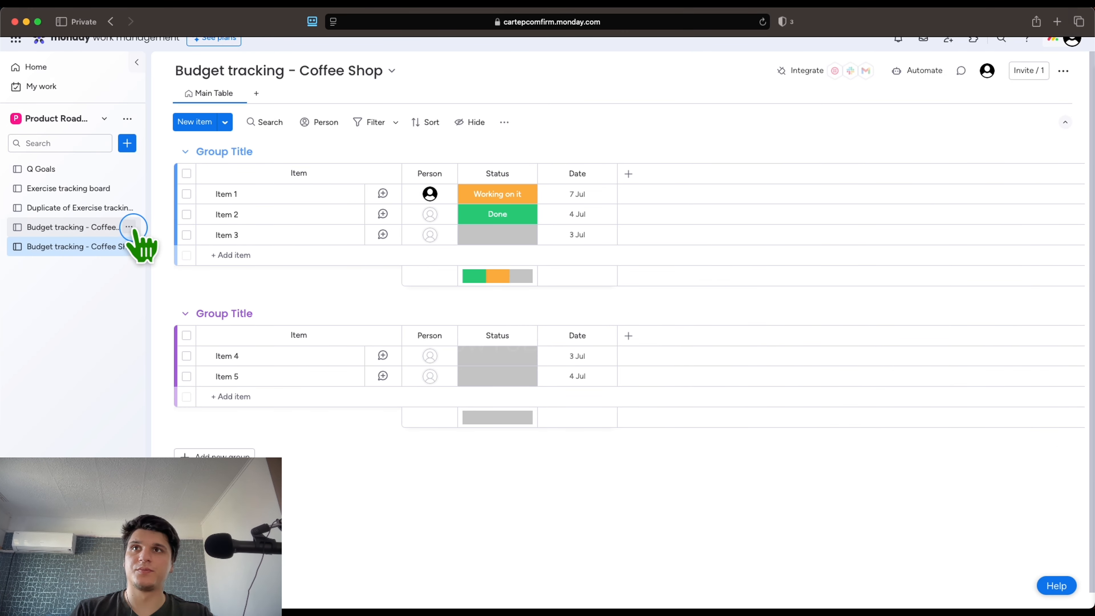
# Delete the duplicate budget, duplicate exercise, Exercise tracking and Q Goals boards
pyautogui.click(129, 227)
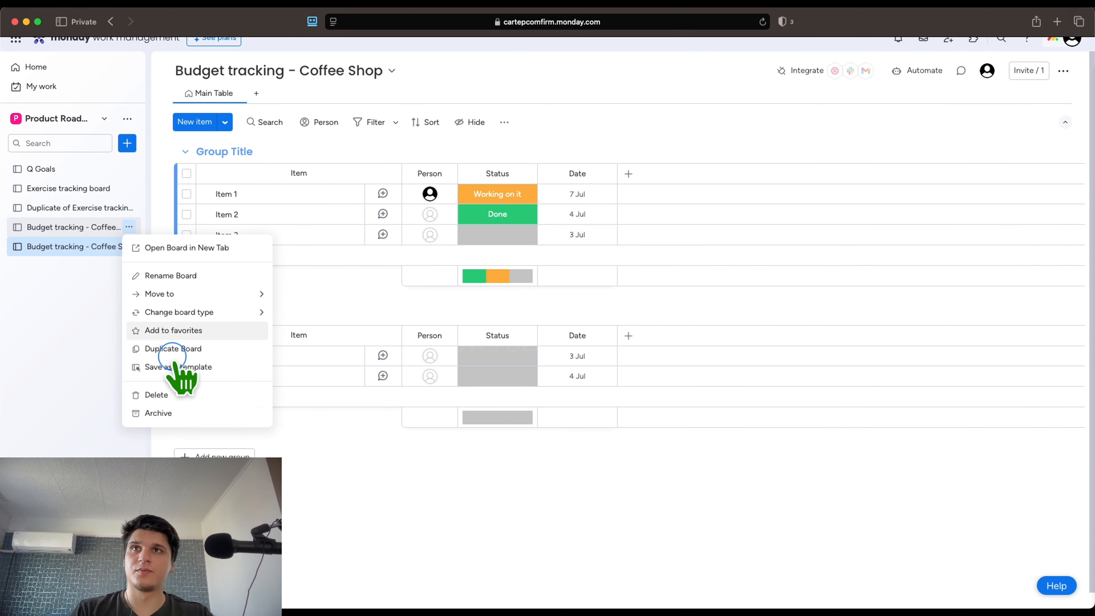
pyautogui.click(181, 394)
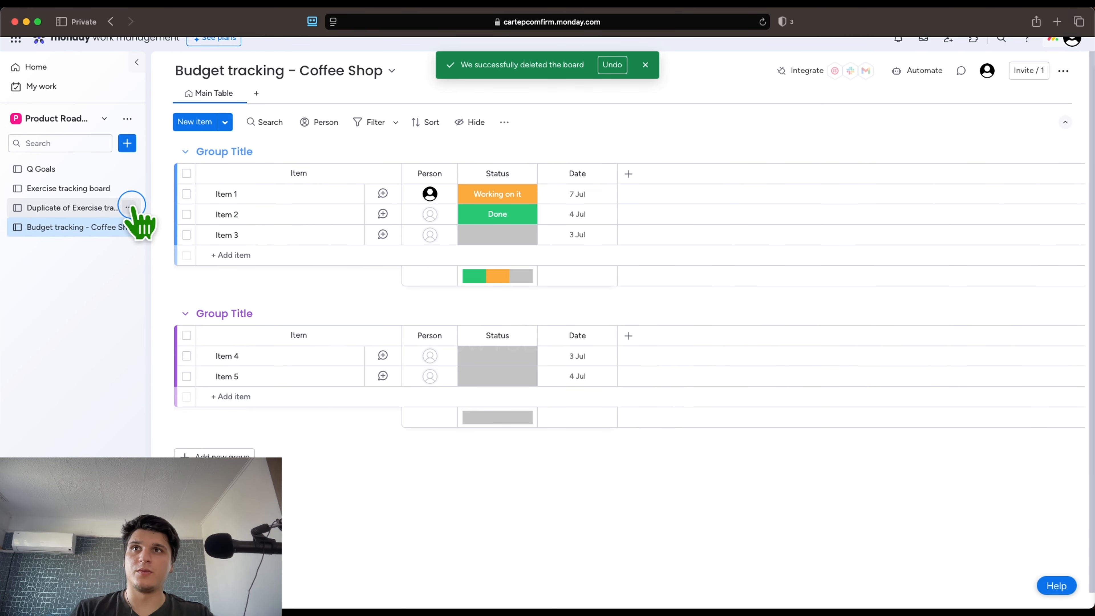
pyautogui.click(129, 208)
pyautogui.click(179, 374)
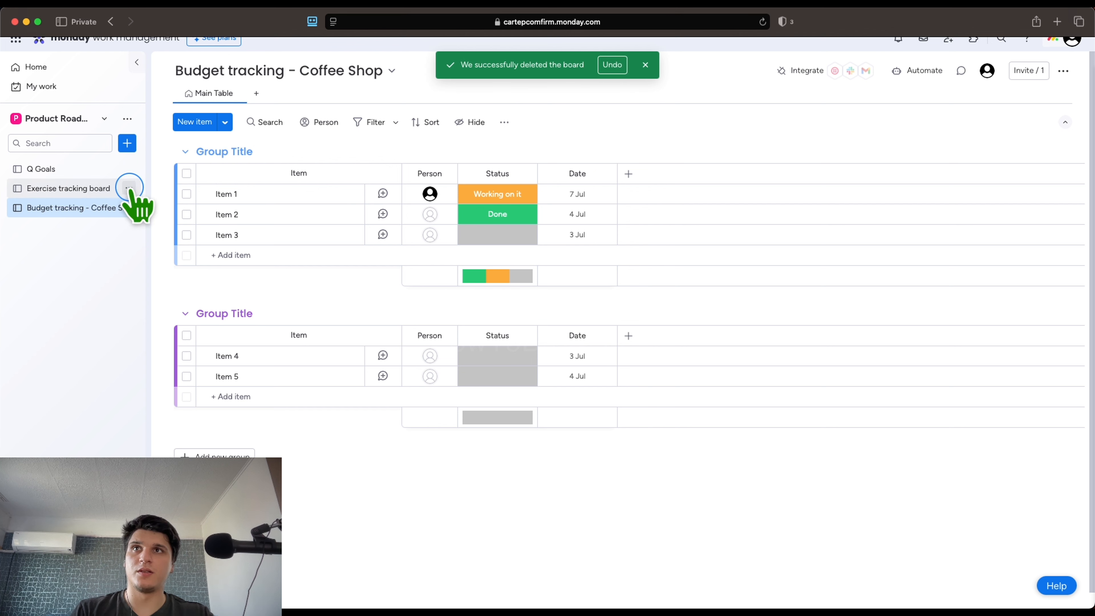
pyautogui.click(129, 188)
pyautogui.click(140, 355)
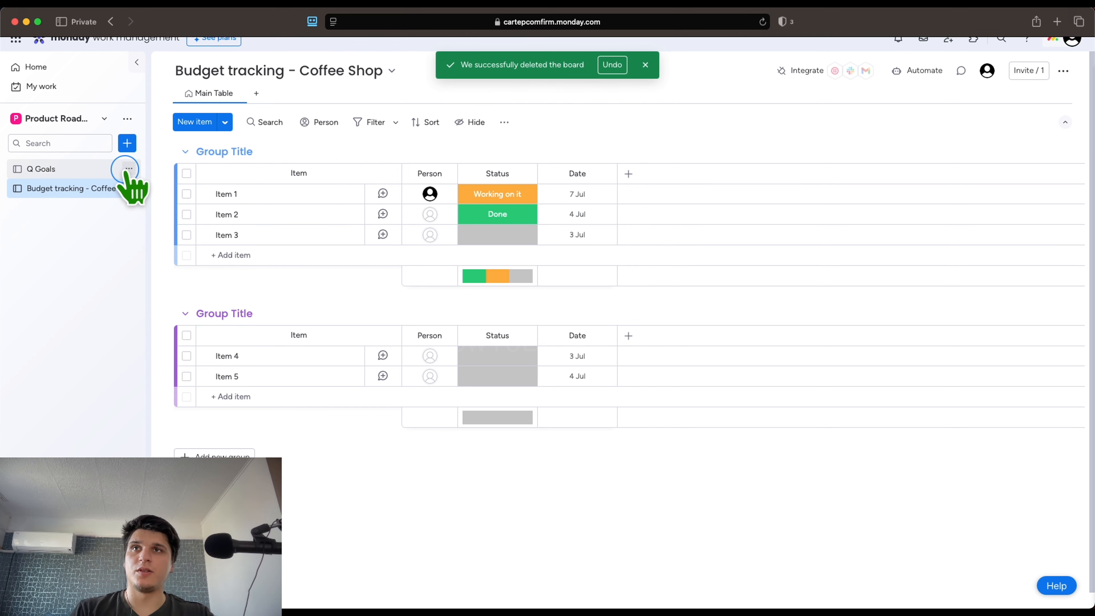
pyautogui.click(129, 169)
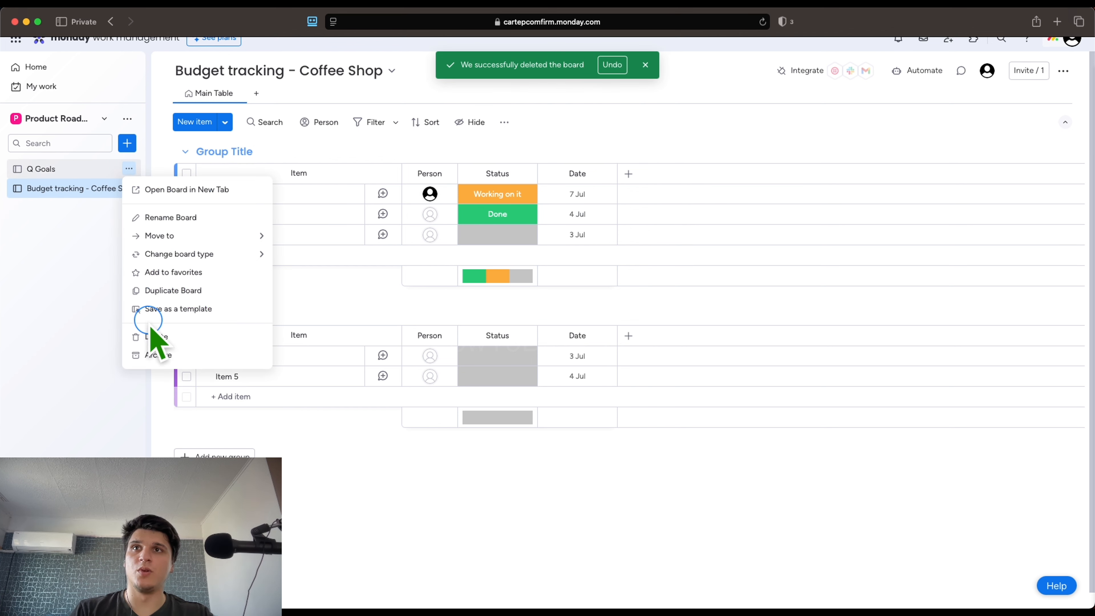
pyautogui.click(200, 336)
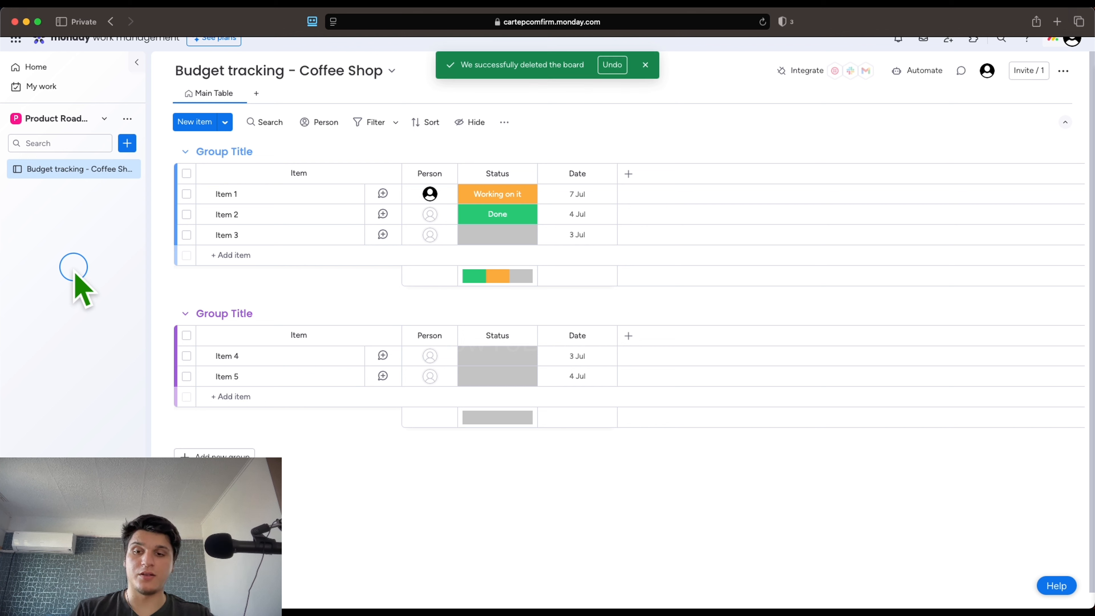
pyautogui.click(243, 152)
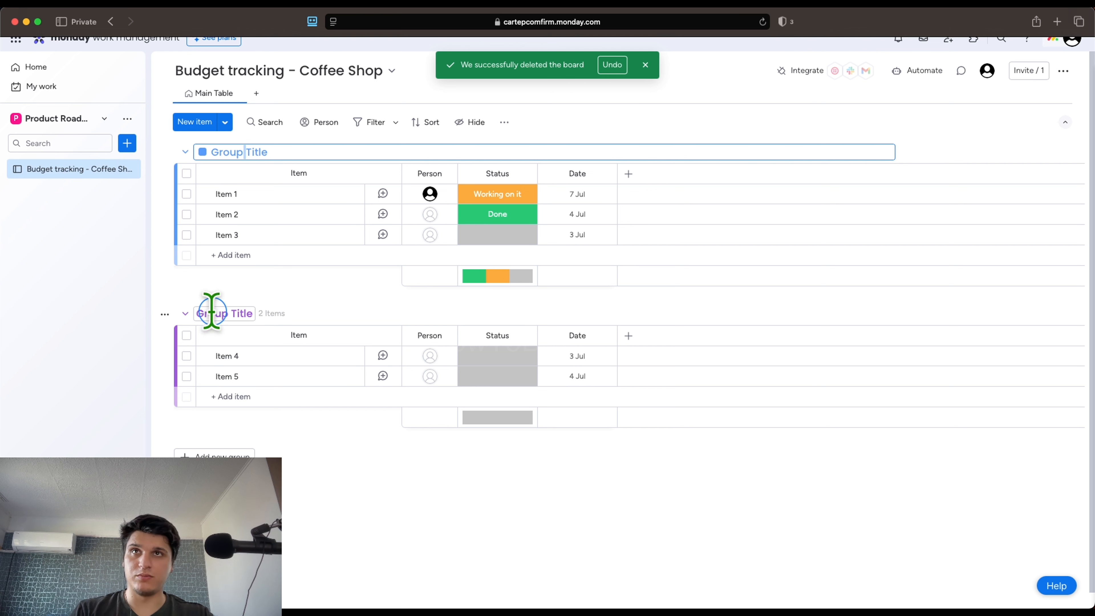
# Rename the first group from 'Group Title' to INCOME
pyautogui.tripleClick(210, 150)
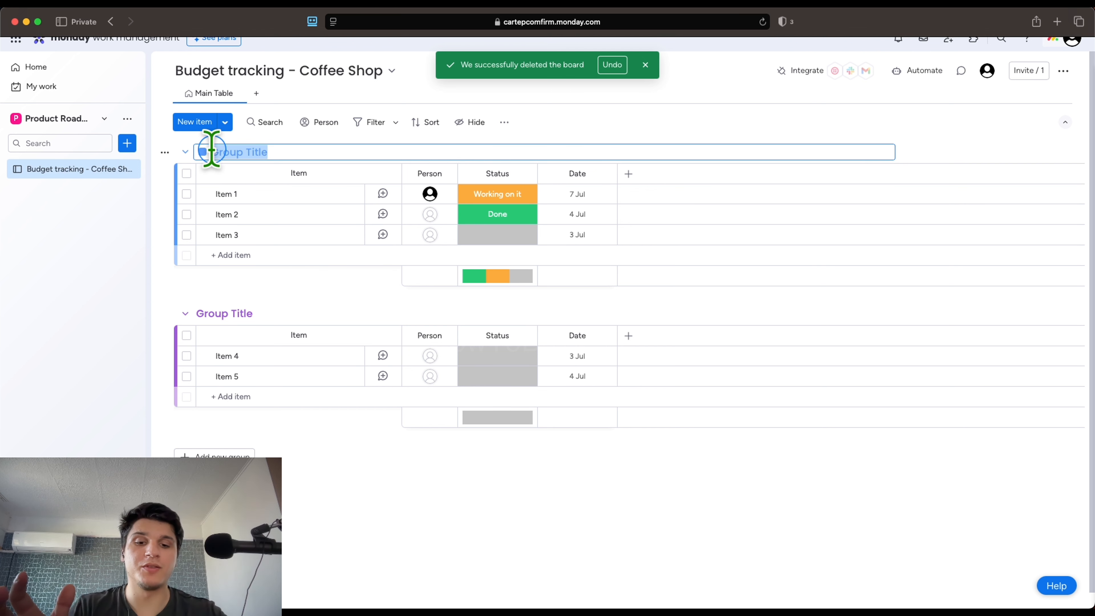
pyautogui.press('BackSpace')
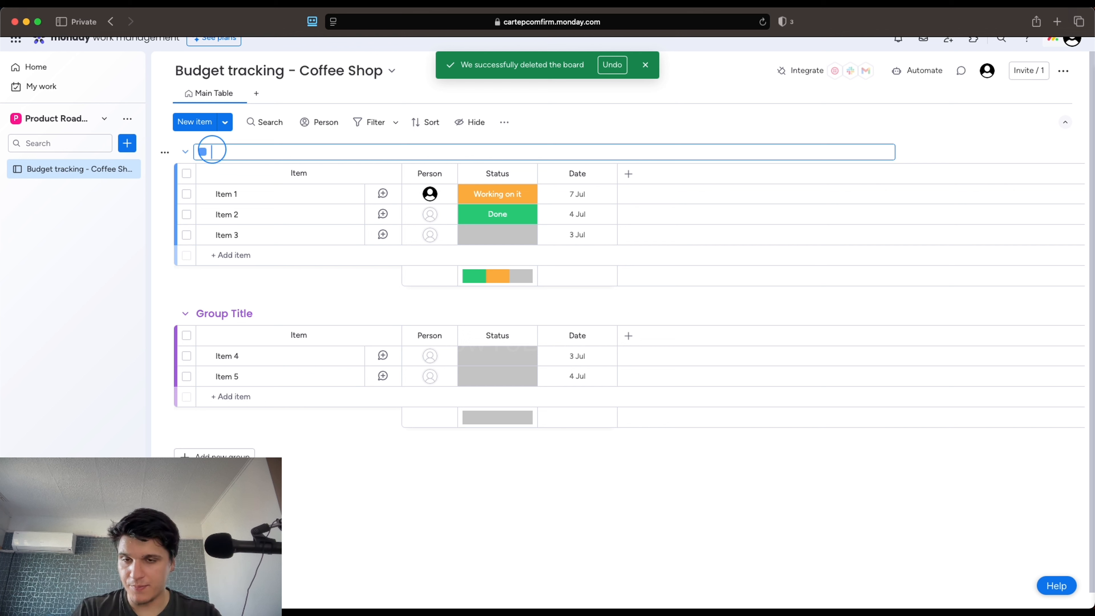
pyautogui.write('income')
pyautogui.press('BackSpace')
pyautogui.press('BackSpace')
pyautogui.press('BackSpace')
pyautogui.press('BackSpace')
pyautogui.press('BackSpace')
pyautogui.press('BackSpace')
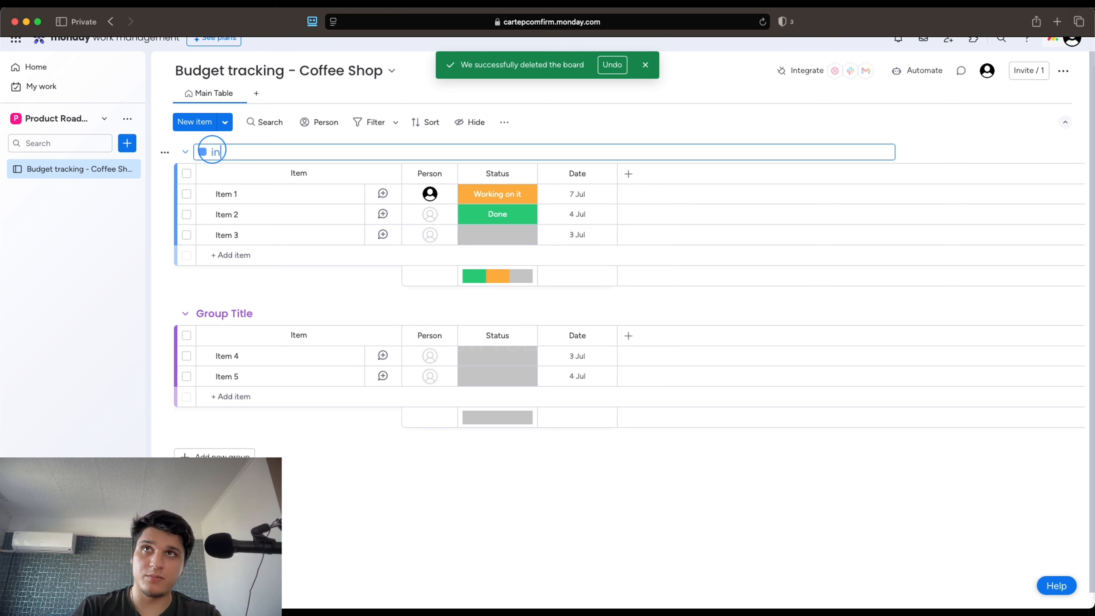
pyautogui.write('INCOME')
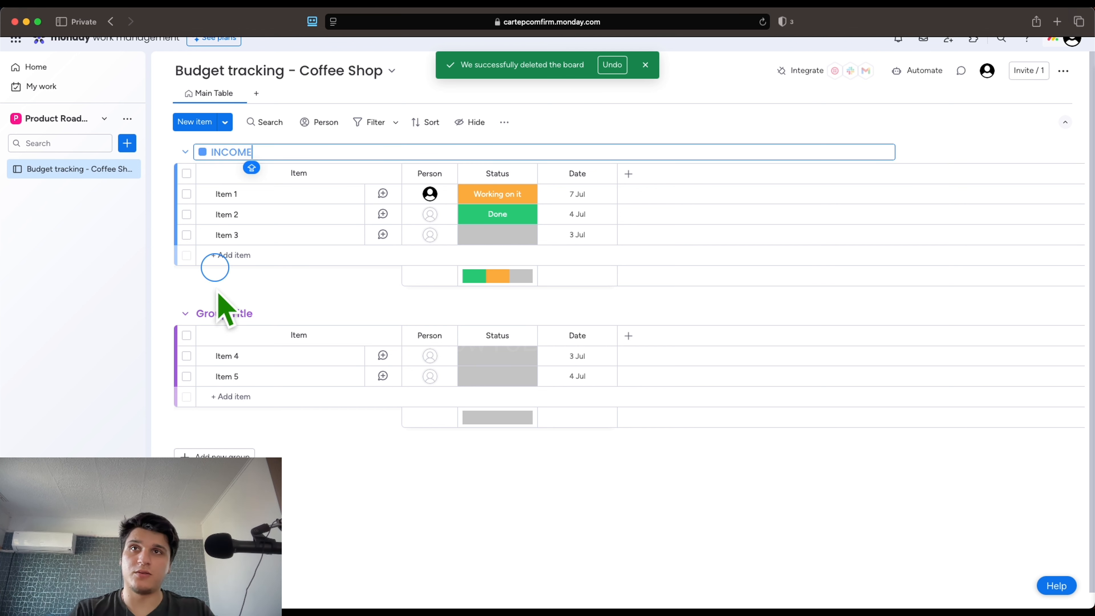
pyautogui.click(226, 314)
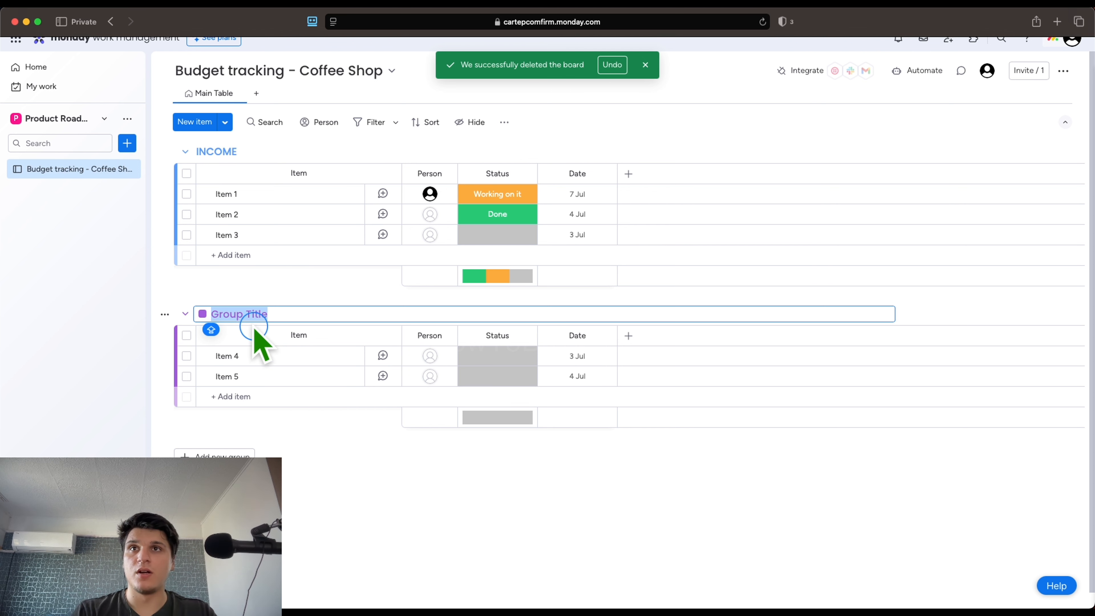
# Rename the second group from 'Group Title' to EXPENSES
pyautogui.click(245, 314)
pyautogui.tripleClick(248, 314)
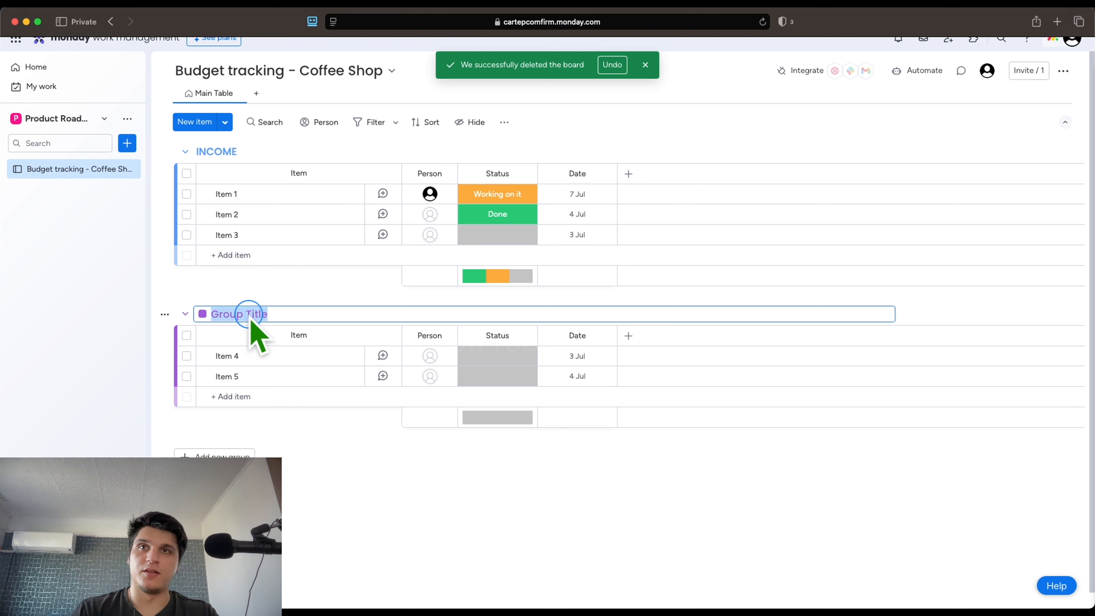
pyautogui.press('BackSpace')
pyautogui.write('e')
pyautogui.press('BackSpace')
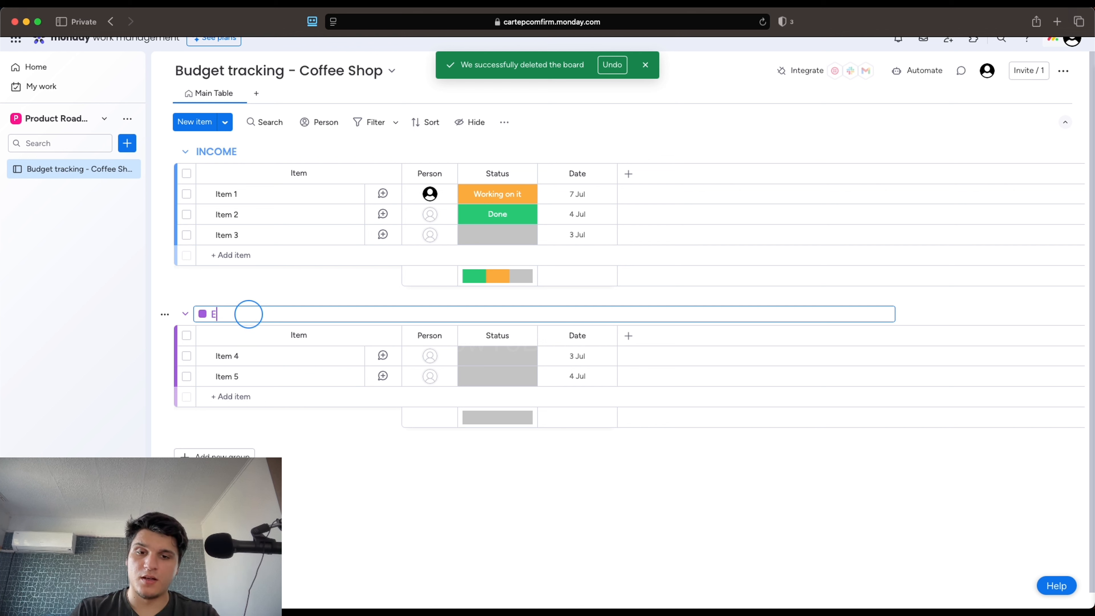
pyautogui.press('capslock')
pyautogui.write('EXPENSES')
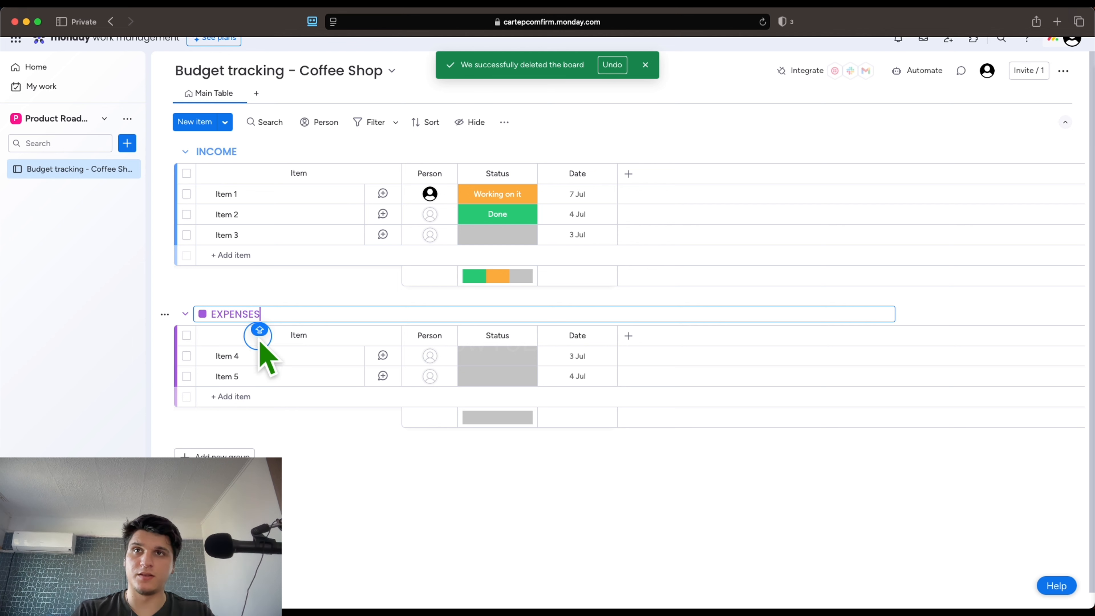
# Rename Item 1 to 'Coffee Sales' and Item 2 to 'Food Sales'
pyautogui.click(232, 193)
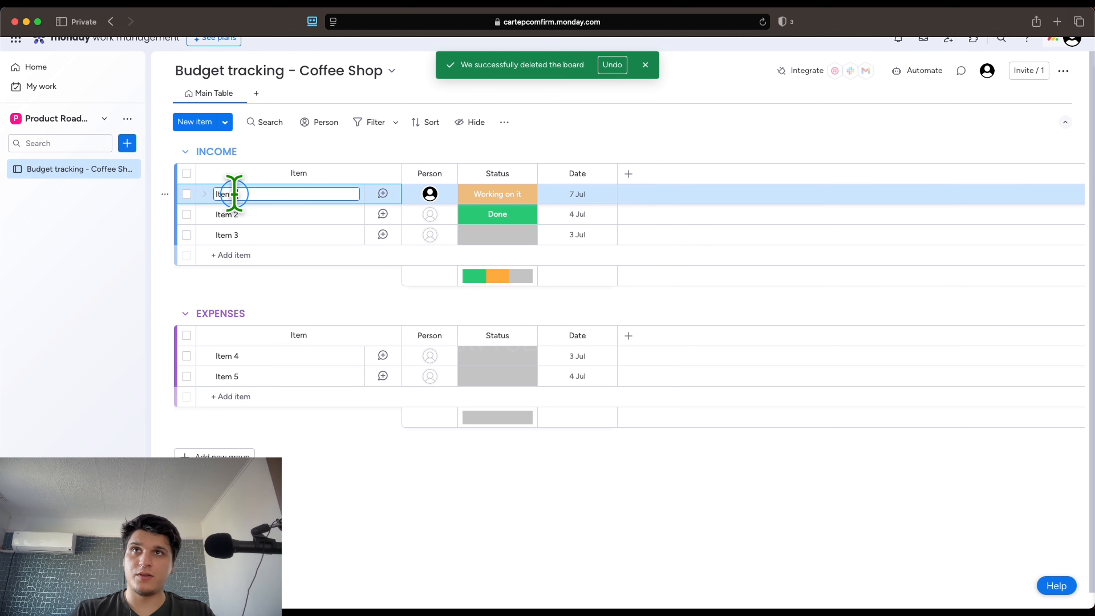
pyautogui.press('BackSpace')
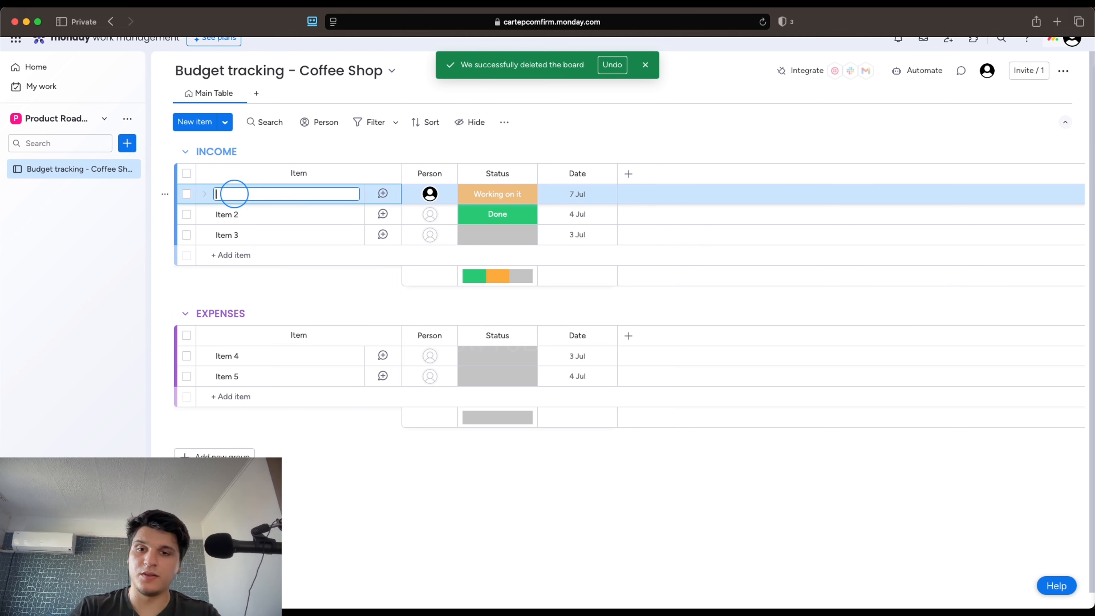
pyautogui.write('Co')
pyautogui.write('fee')
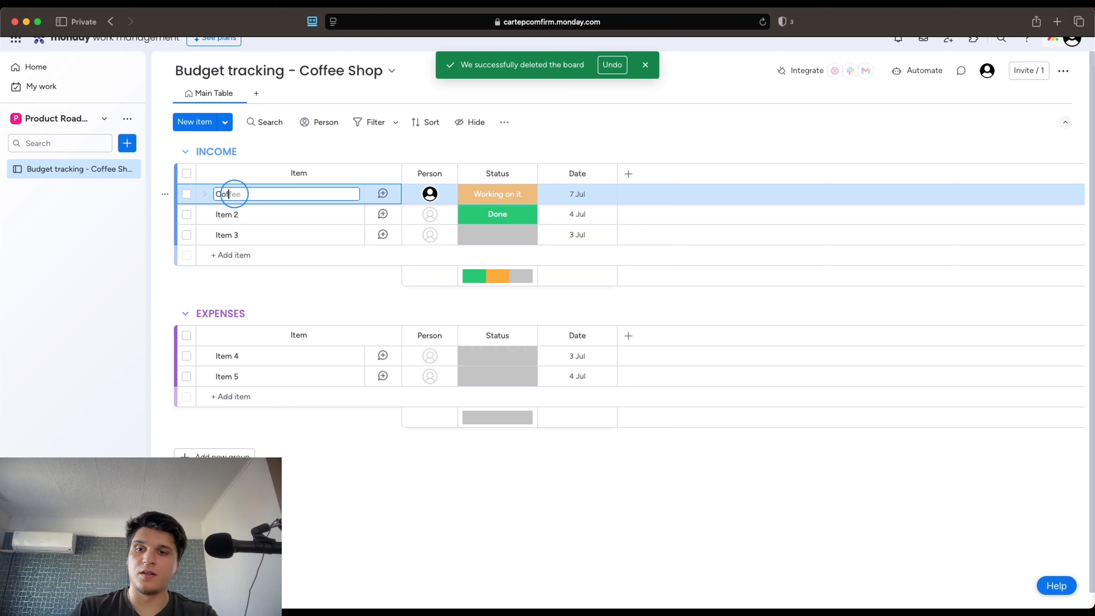
pyautogui.press('BackSpace')
pyautogui.press('BackSpace')
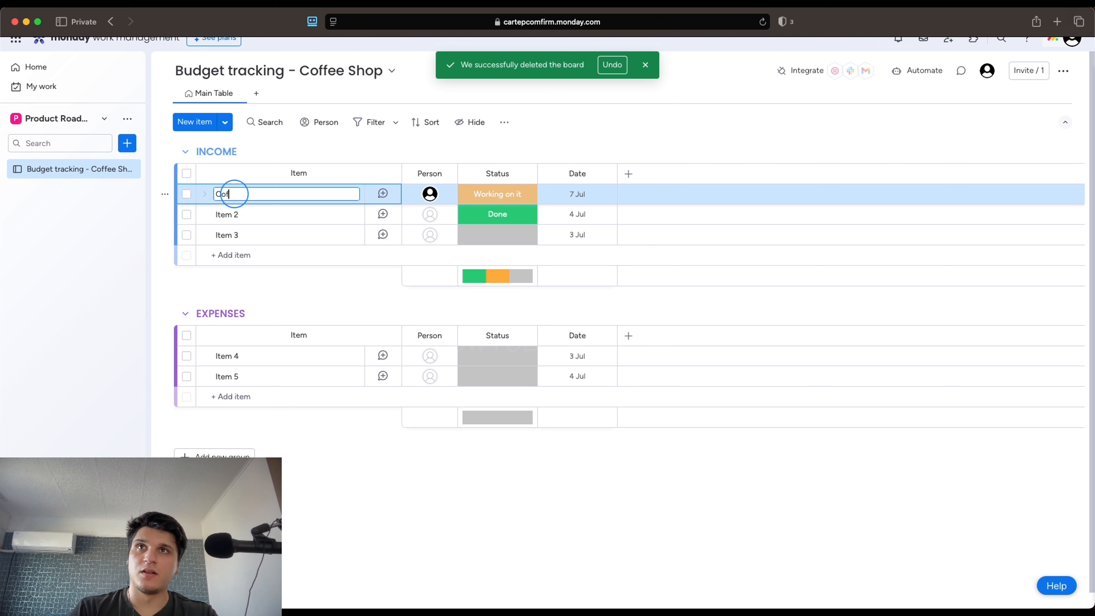
pyautogui.write('fee S')
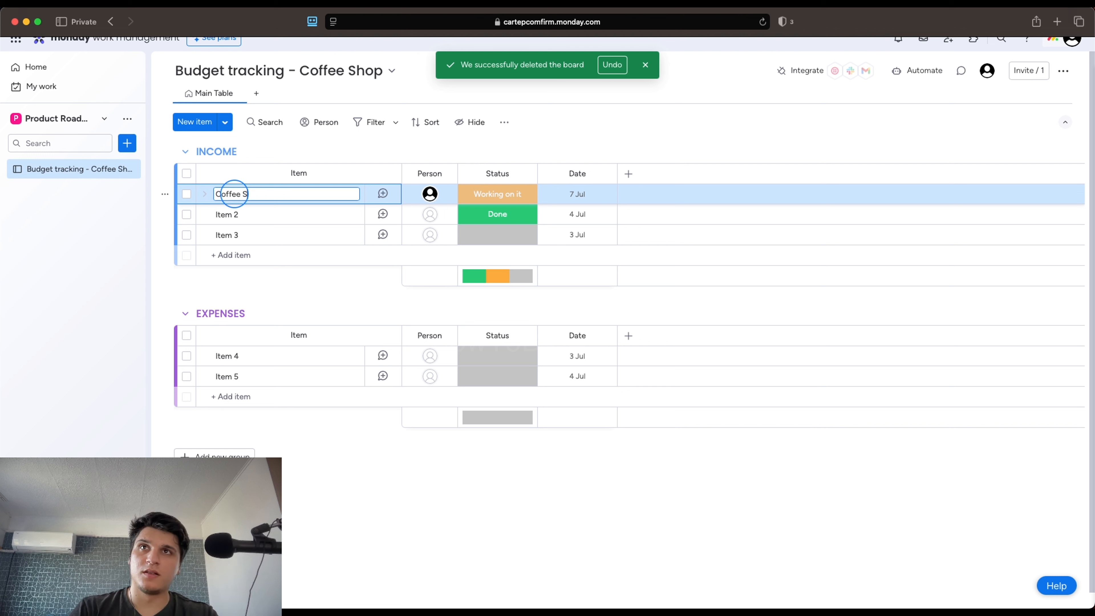
pyautogui.write('ales')
pyautogui.press('Return')
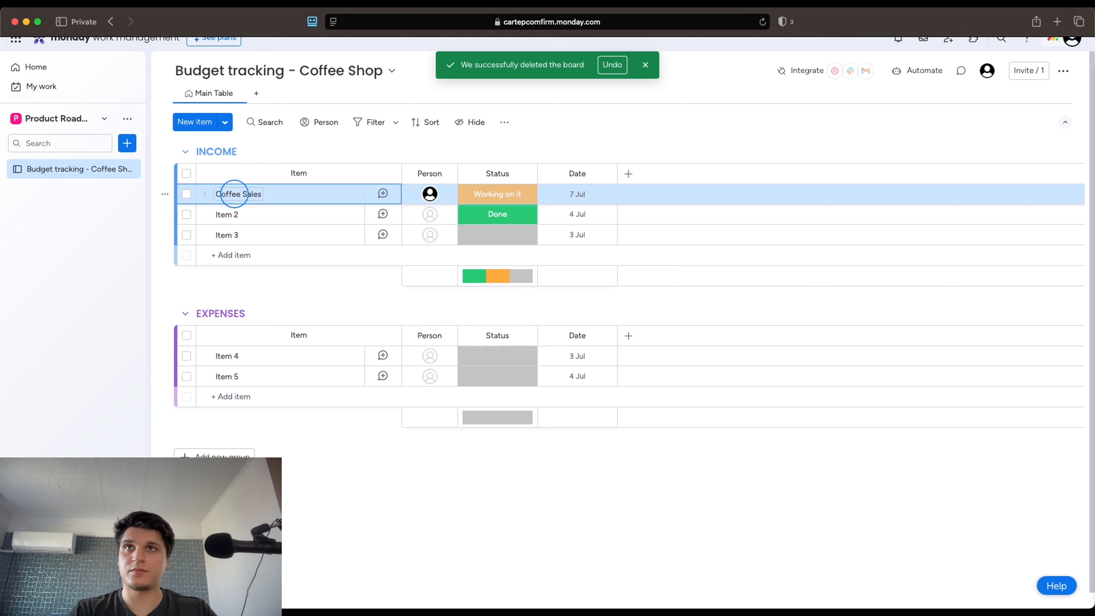
pyautogui.click(232, 212)
pyautogui.press('super+a')
pyautogui.press('BackSpace')
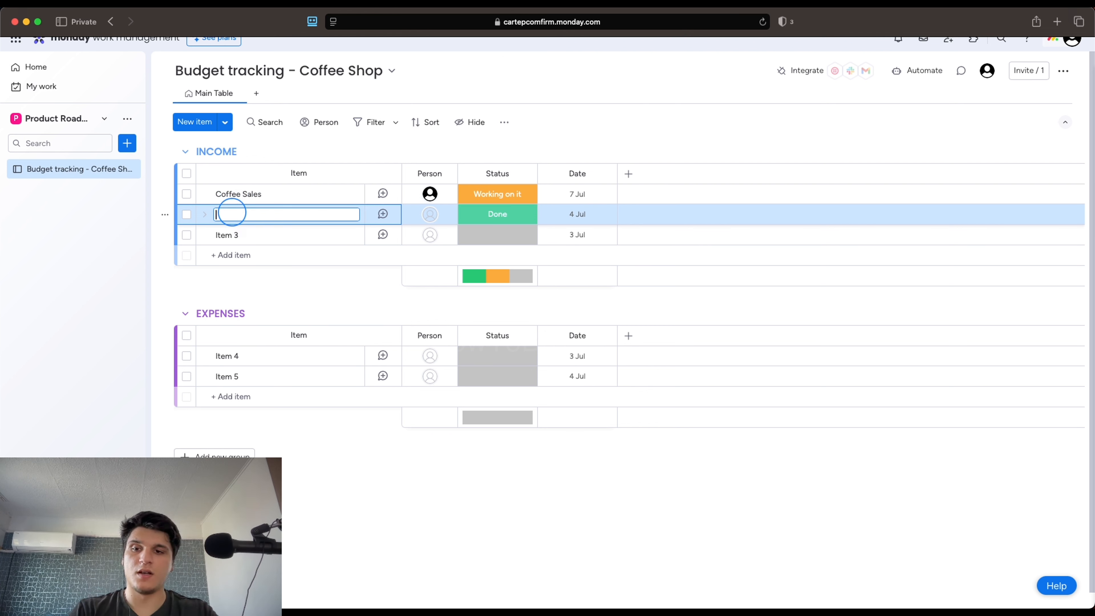
pyautogui.write('Food')
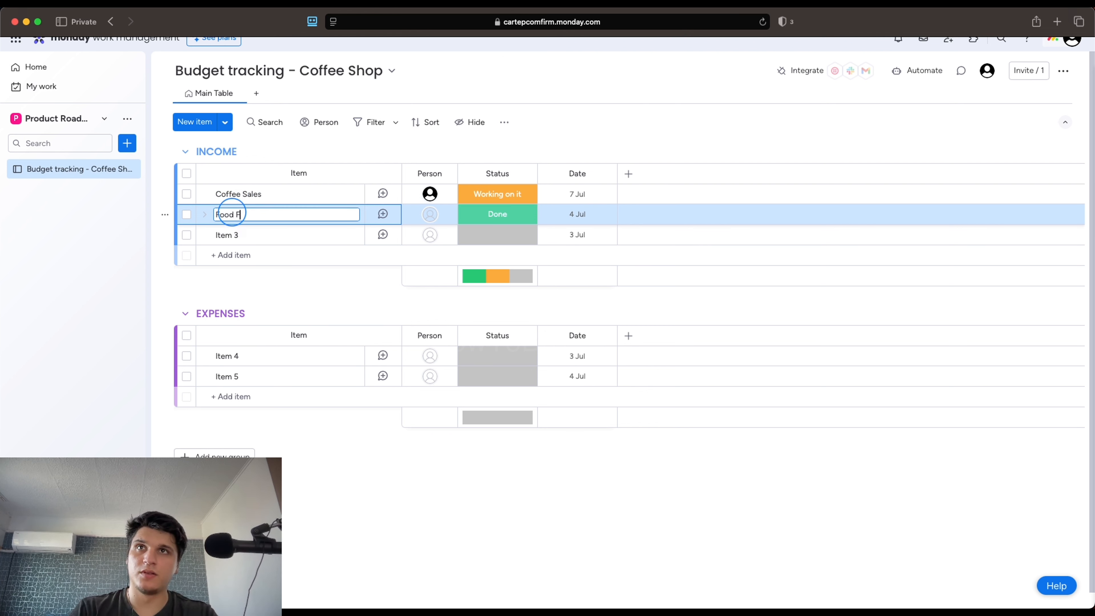
pyautogui.write(' Sales')
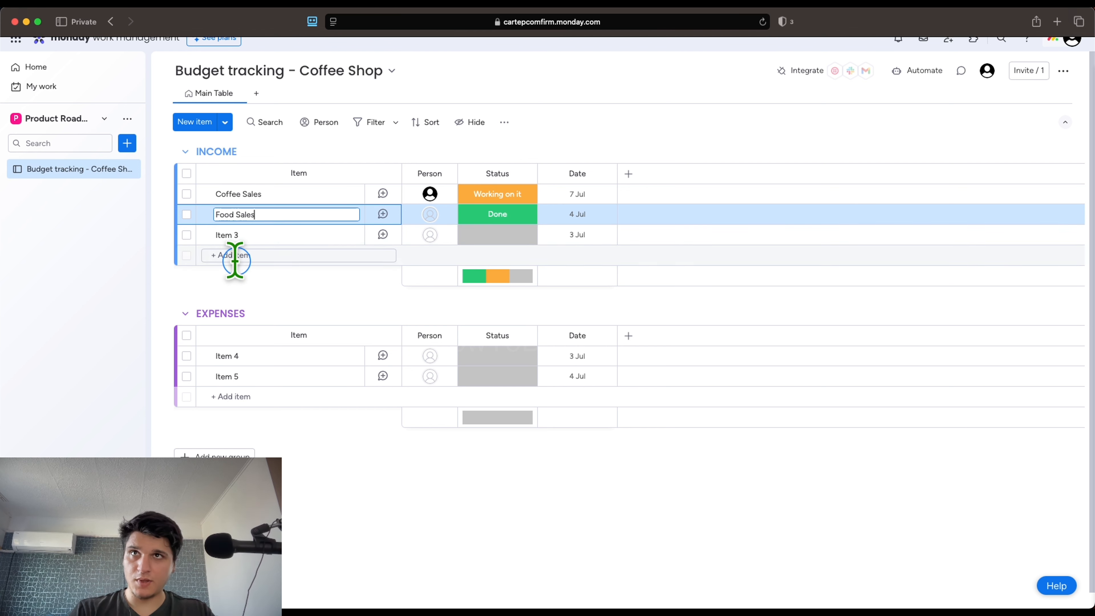
pyautogui.click(230, 235)
# Rename Item 3 to 'Retail Sales'
pyautogui.click(231, 235)
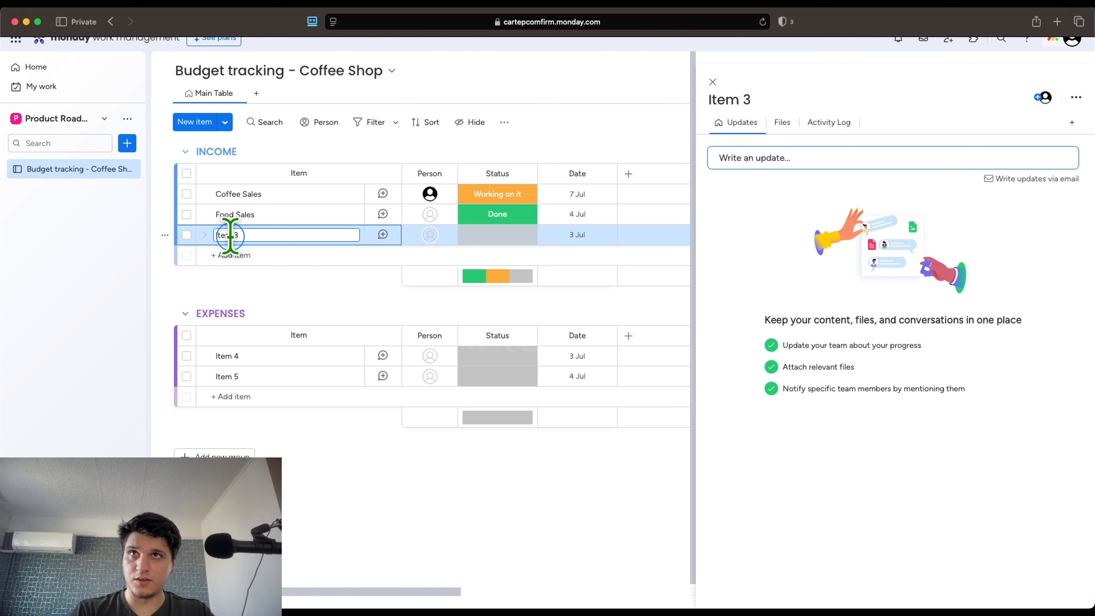
pyautogui.press('super+a')
pyautogui.write('F')
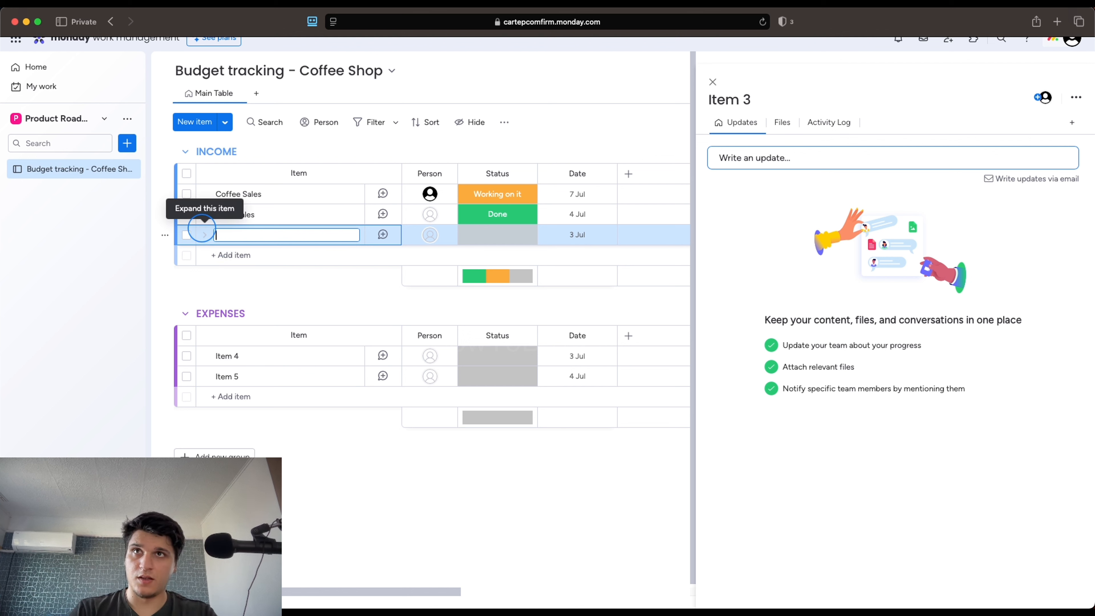
pyautogui.write('REtail Sales')
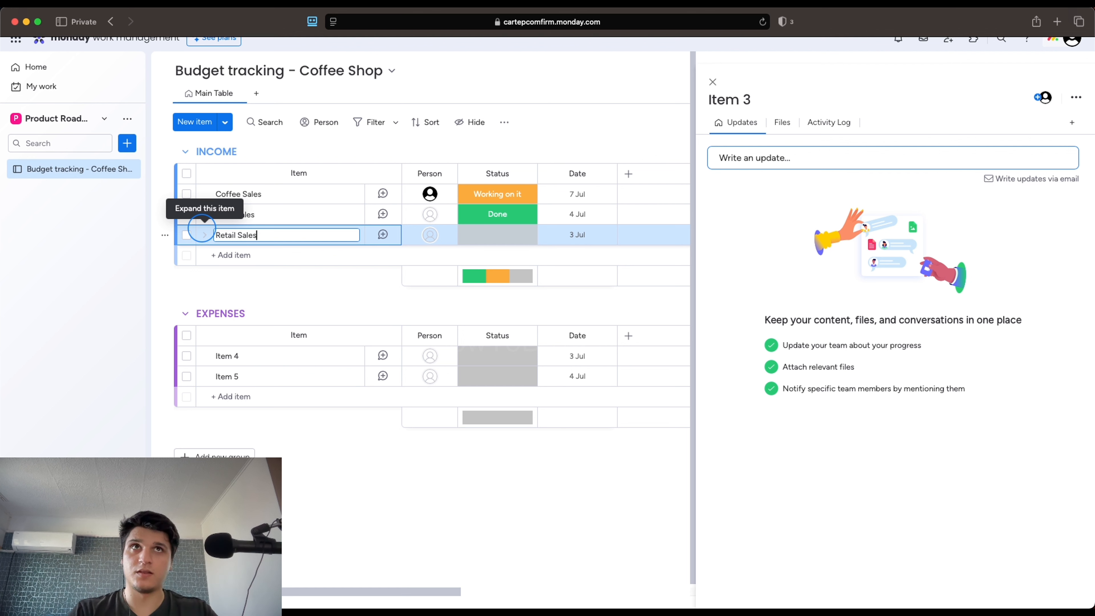
pyautogui.click(785, 5)
pyautogui.click(798, 30)
pyautogui.press('Return')
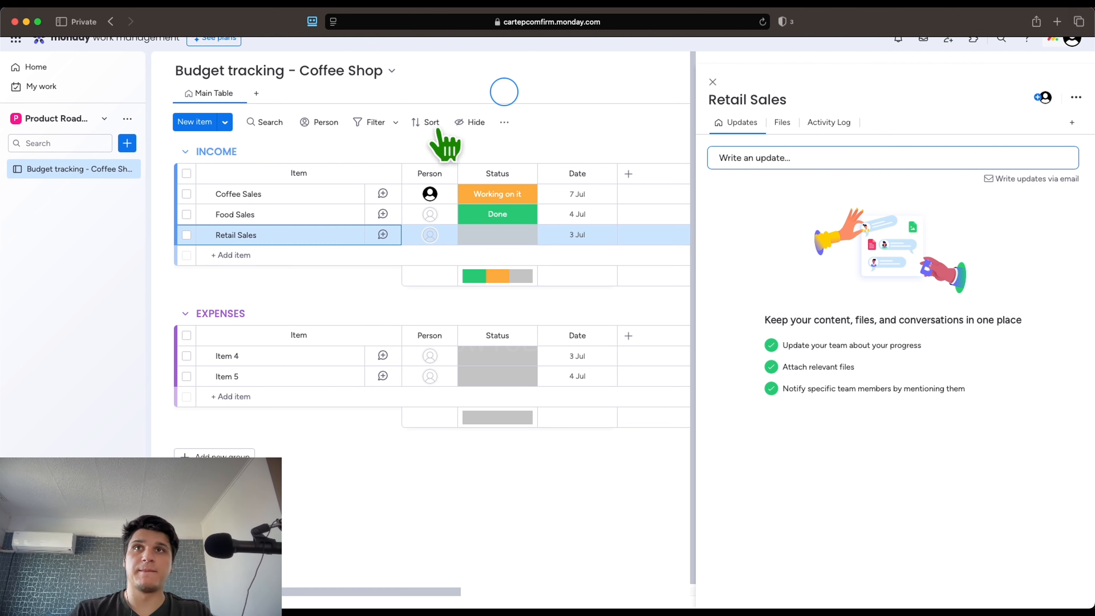
# Add an 'Other Income' item to the INCOME group
pyautogui.click(241, 258)
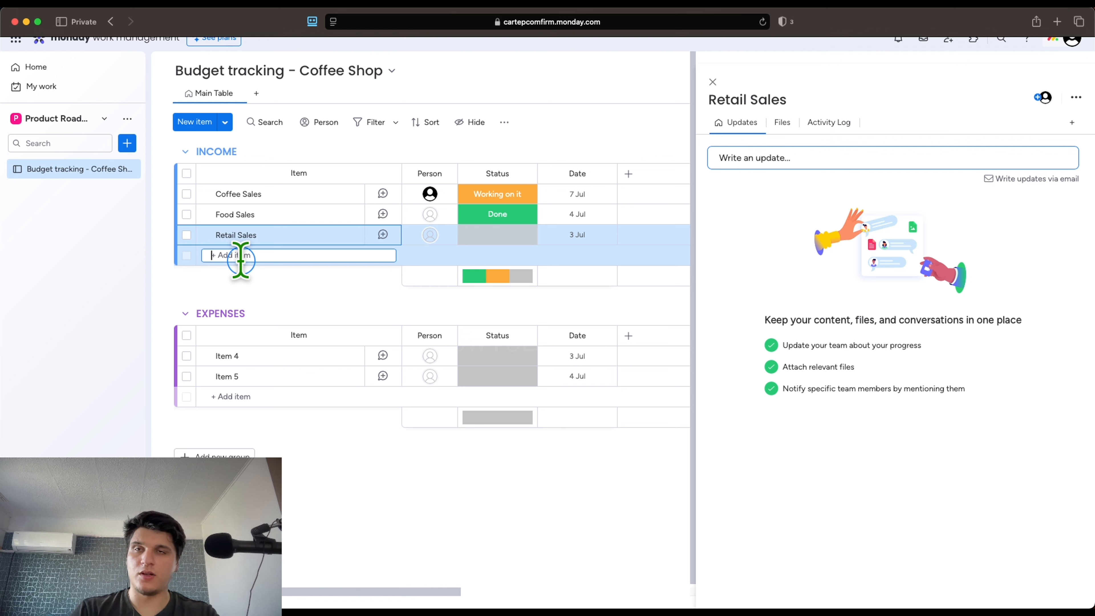
pyautogui.write('Other')
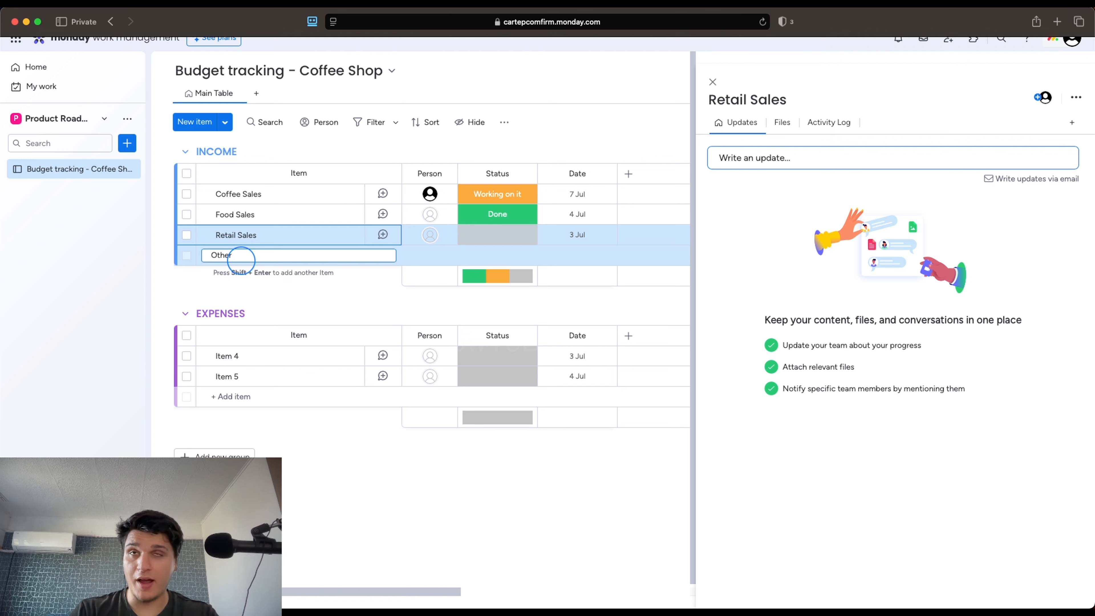
pyautogui.write(' Income')
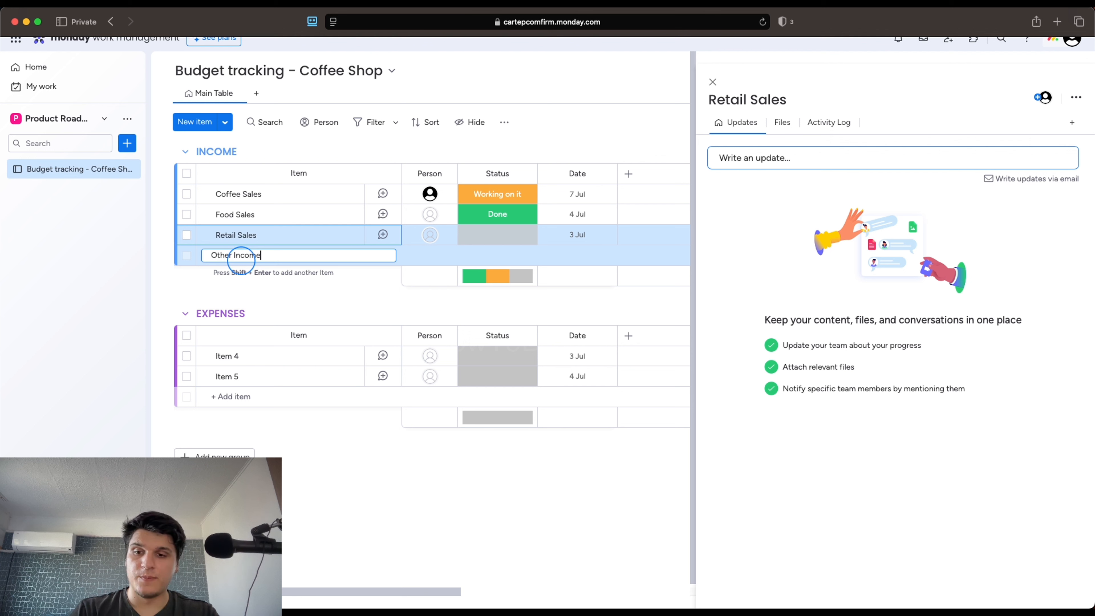
pyautogui.click(238, 356)
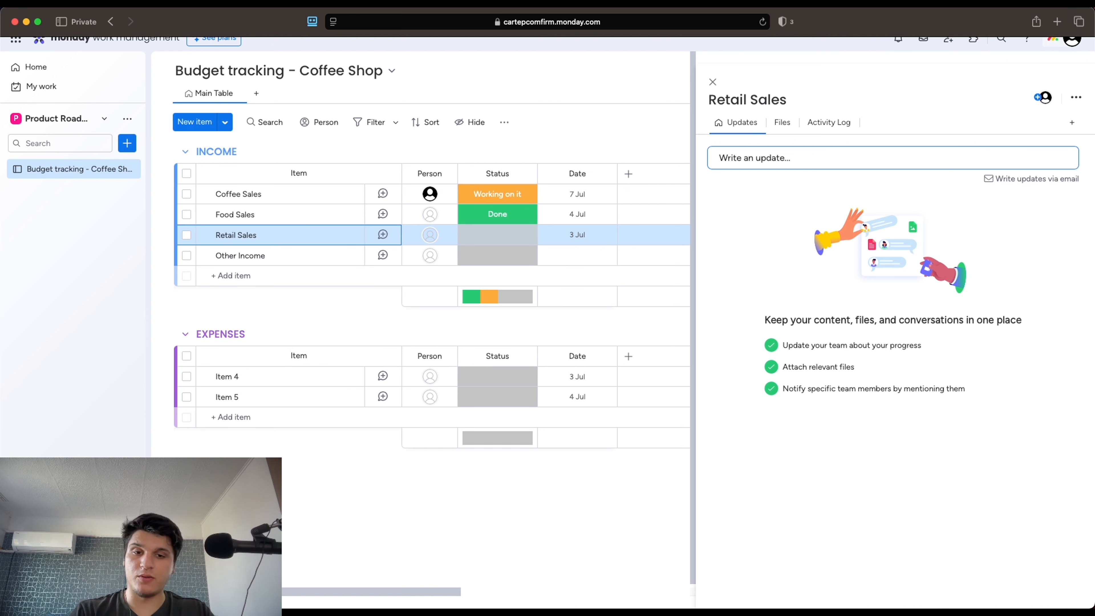
pyautogui.click(712, 82)
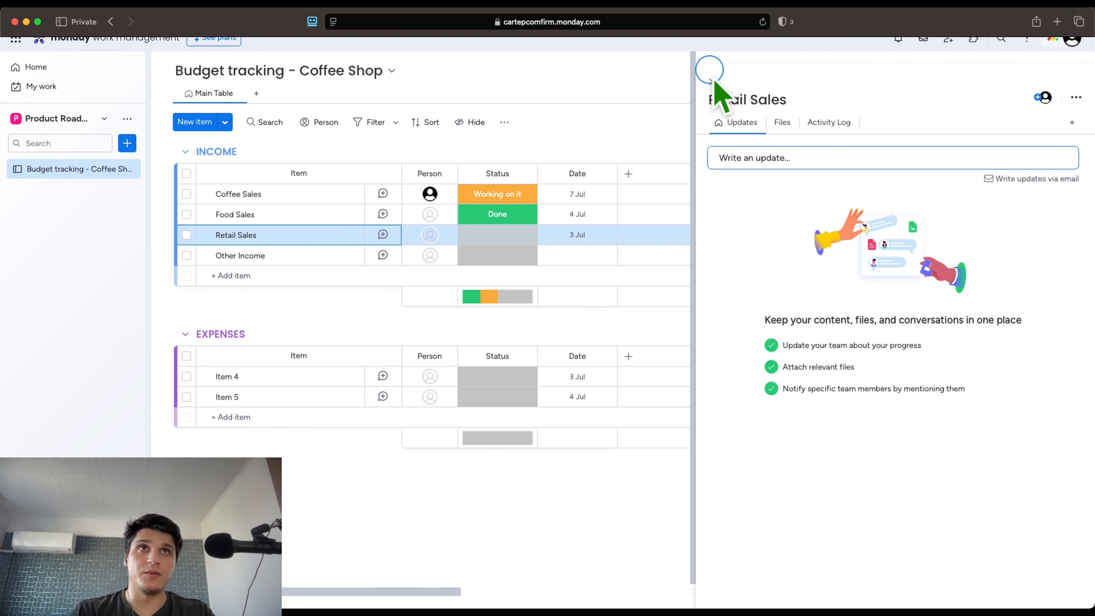
# Rename Item 4 under Expenses to Inventory
pyautogui.click(713, 82)
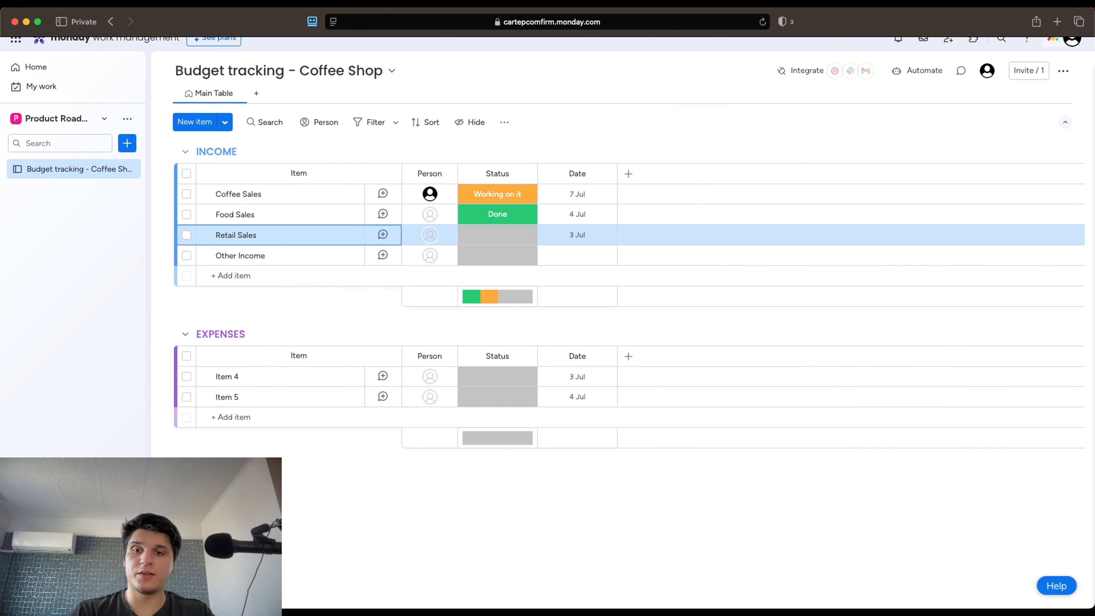
pyautogui.click(231, 376)
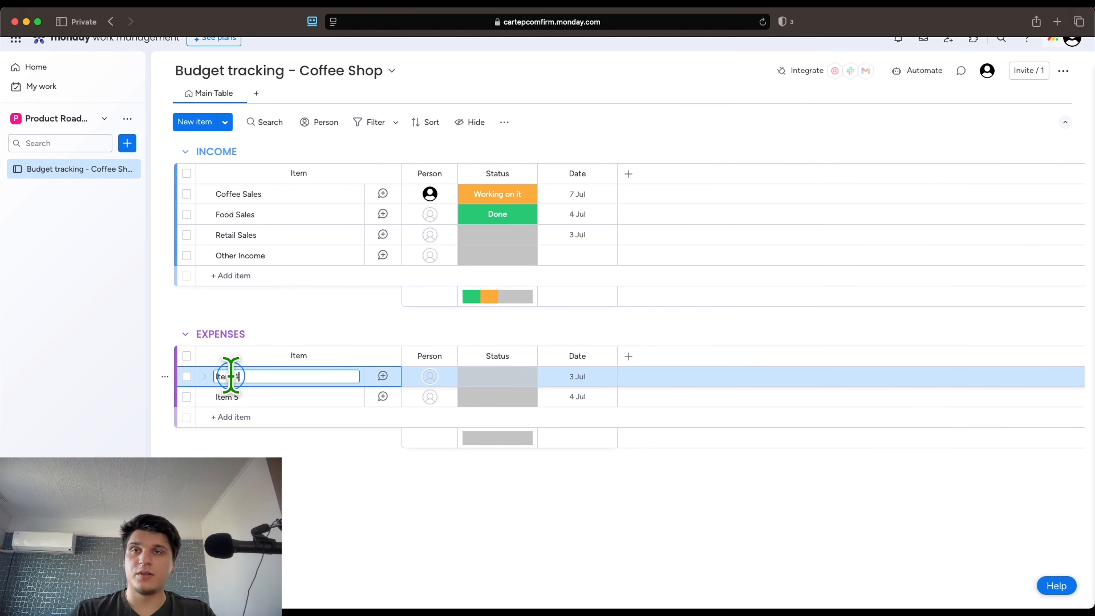
pyautogui.moveTo(244, 376); pyautogui.dragTo(202, 376)
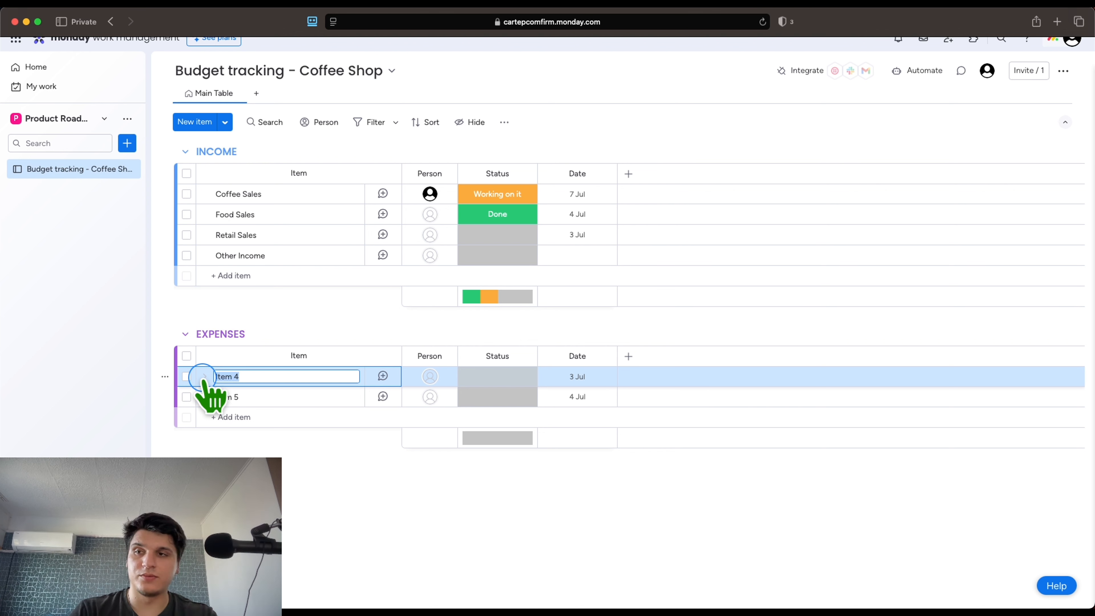
pyautogui.press('BackSpace')
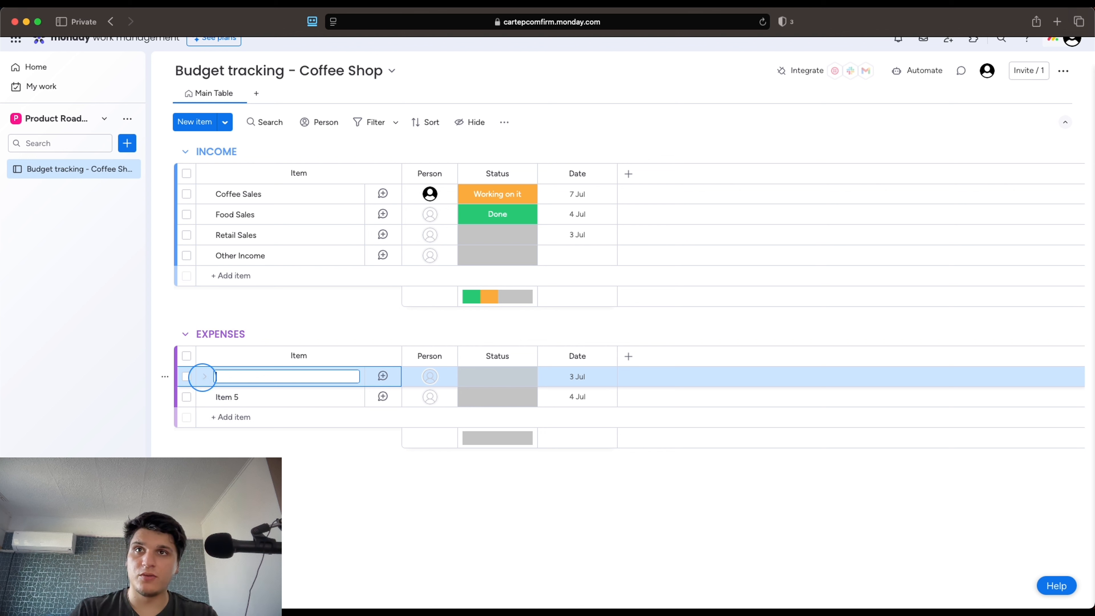
pyautogui.press('BackSpace')
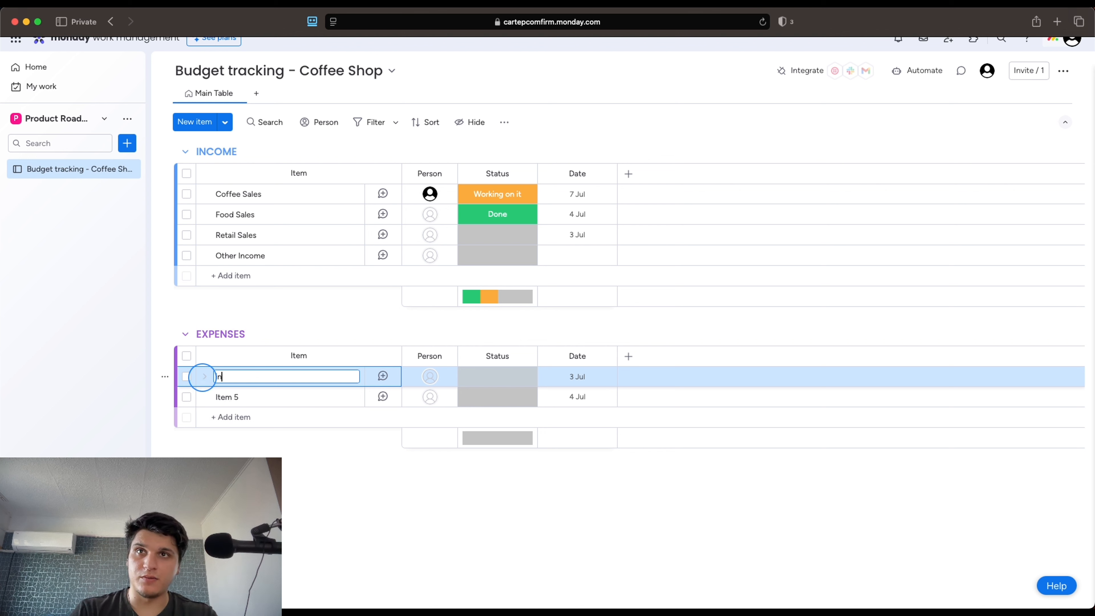
pyautogui.write('Inventory')
pyautogui.click(216, 393)
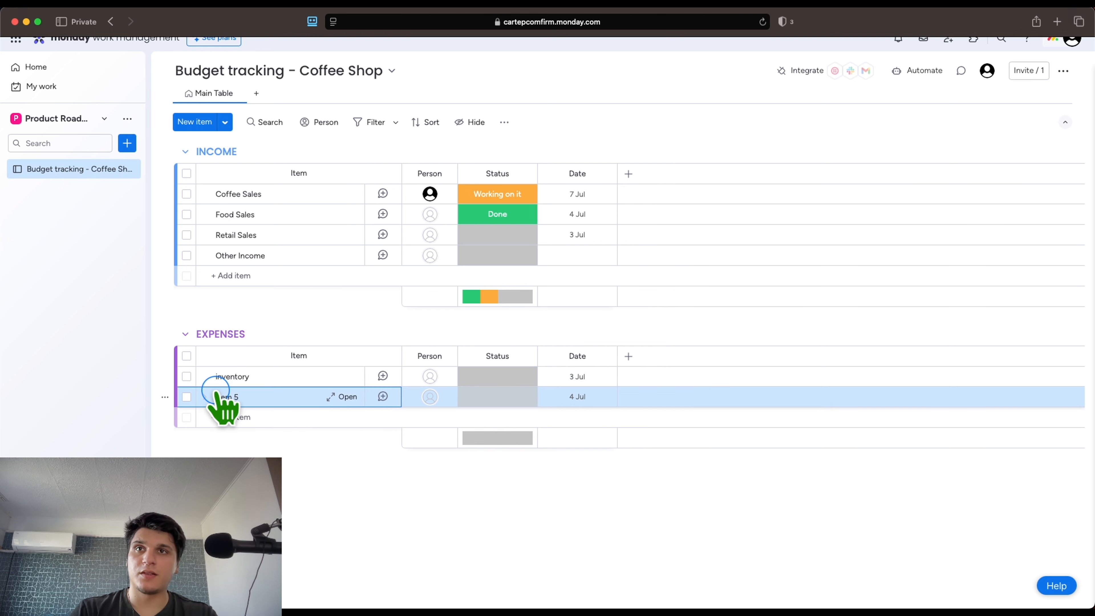
# Rename Item 5 to Rent/Utilities and add a Payroll expense item
pyautogui.click(229, 396)
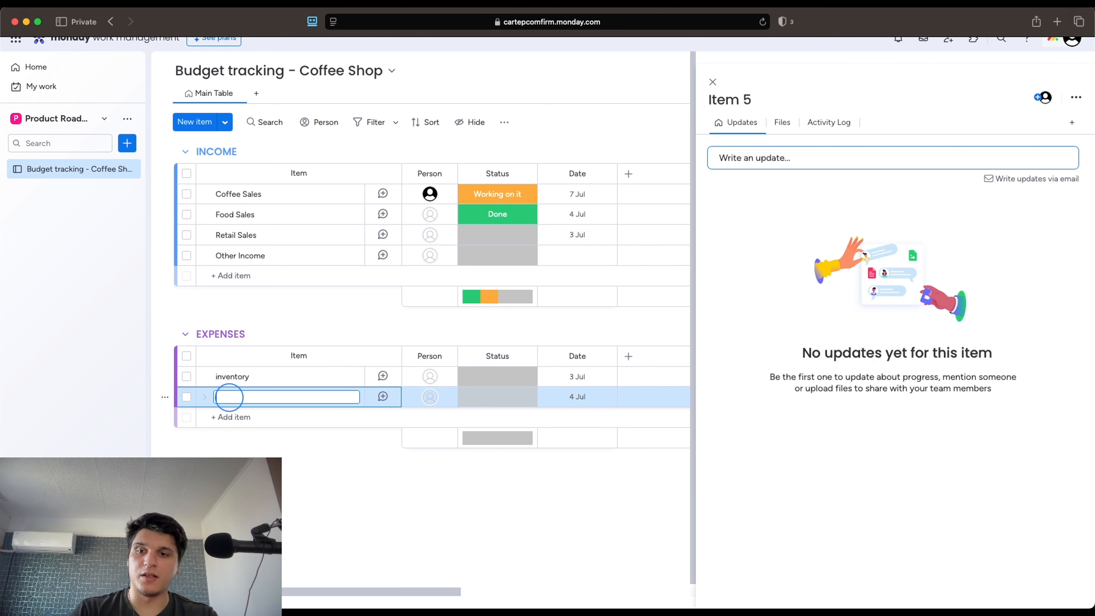
pyautogui.write('E')
pyautogui.write('ent ')
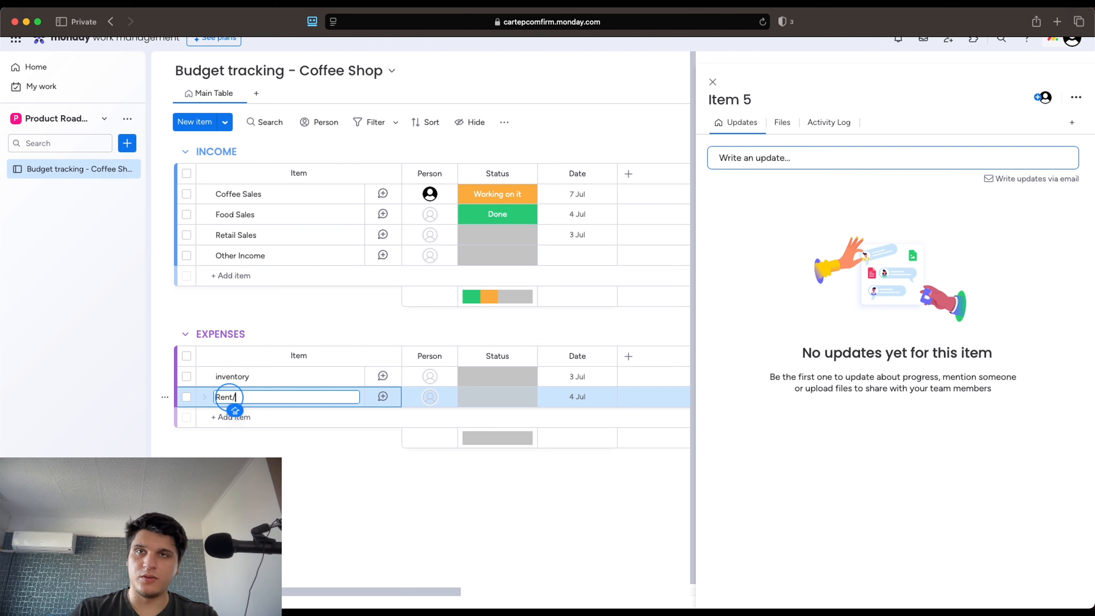
pyautogui.write('U')
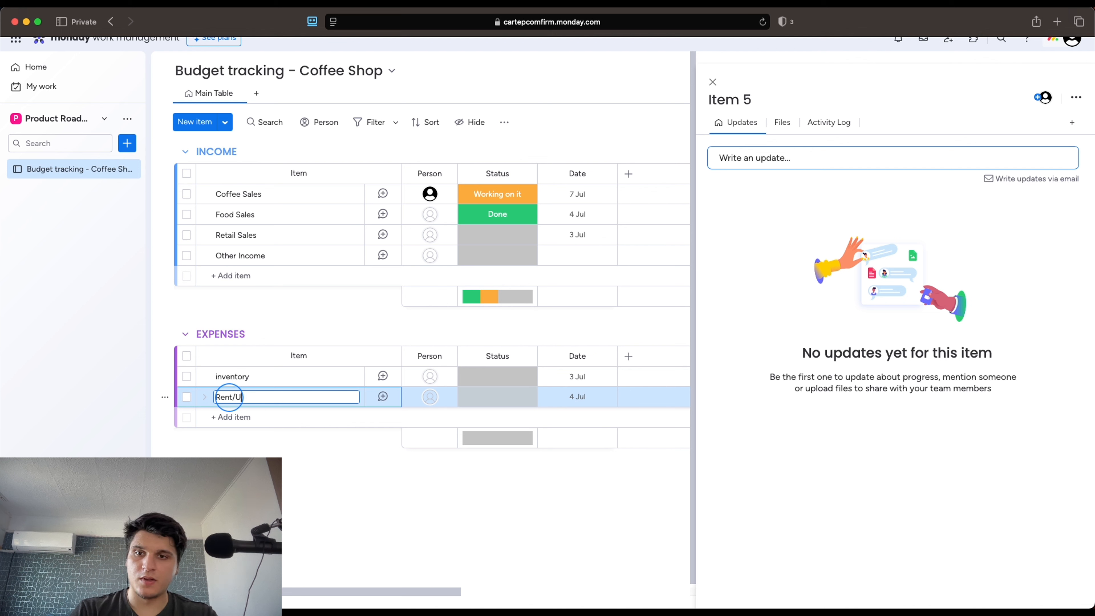
pyautogui.write('tilities')
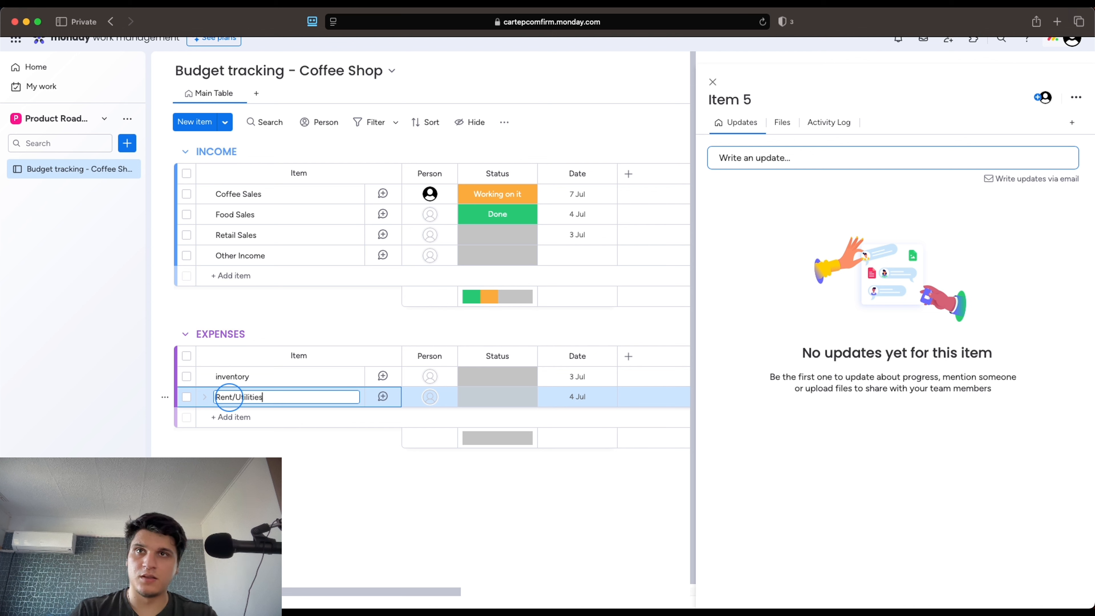
pyautogui.click(235, 415)
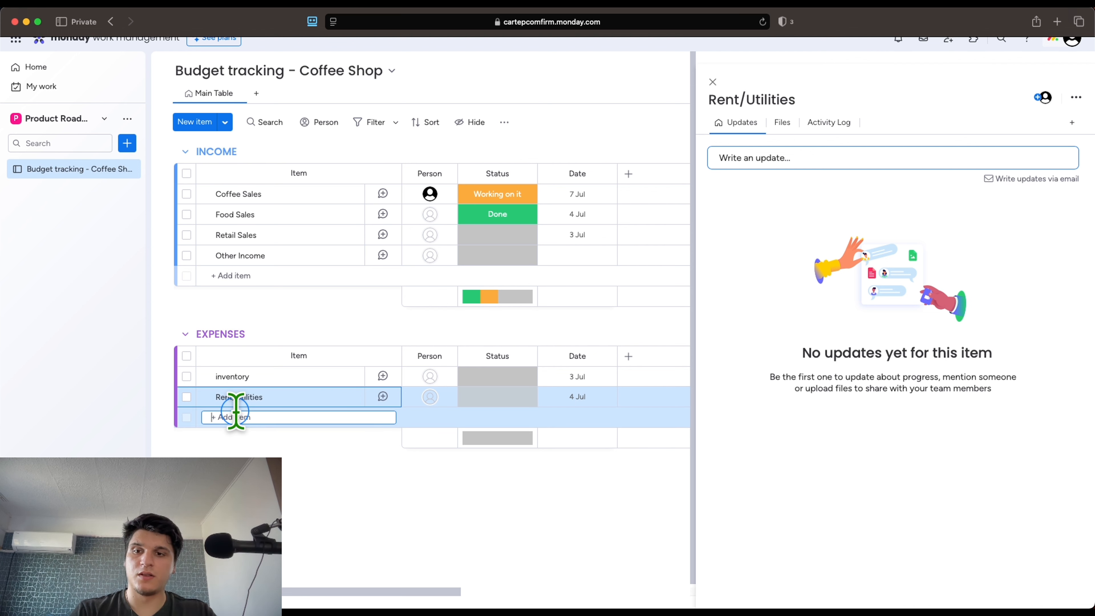
pyautogui.write('Payto')
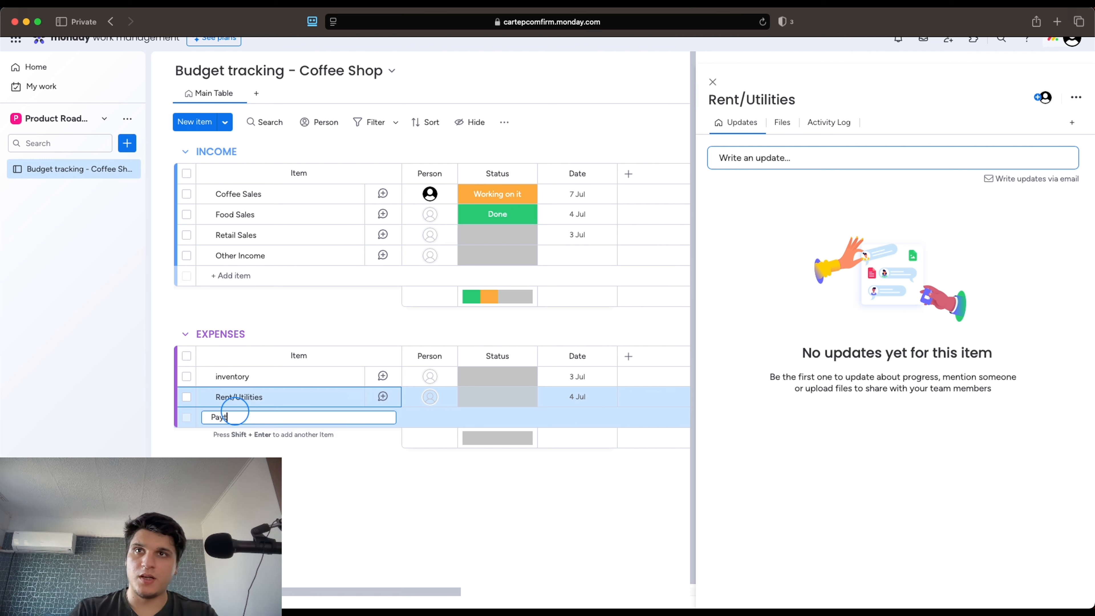
pyautogui.write('oll')
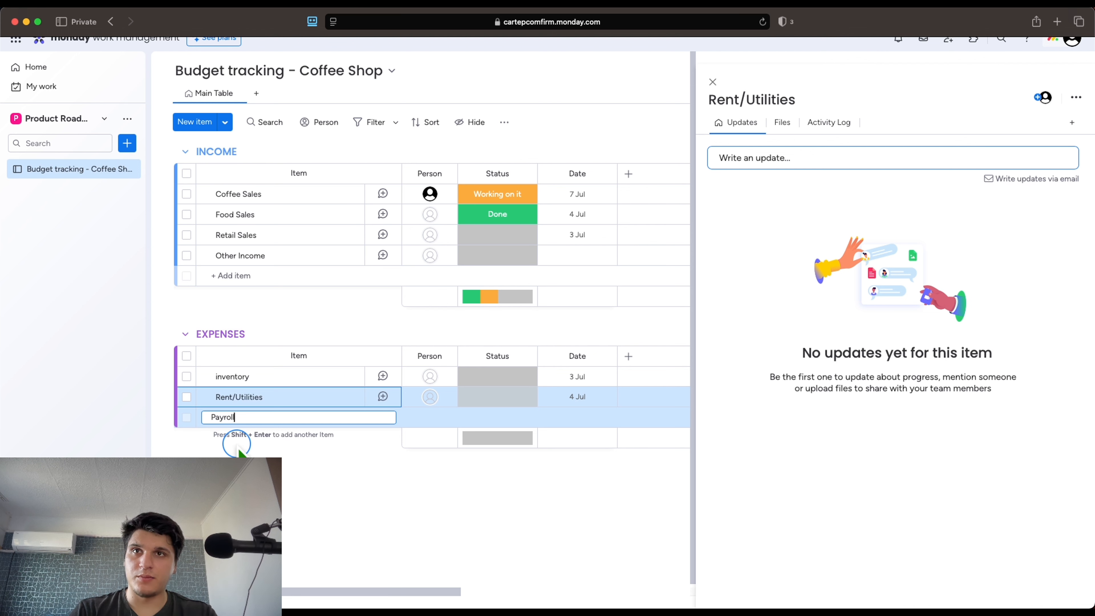
pyautogui.press('Return')
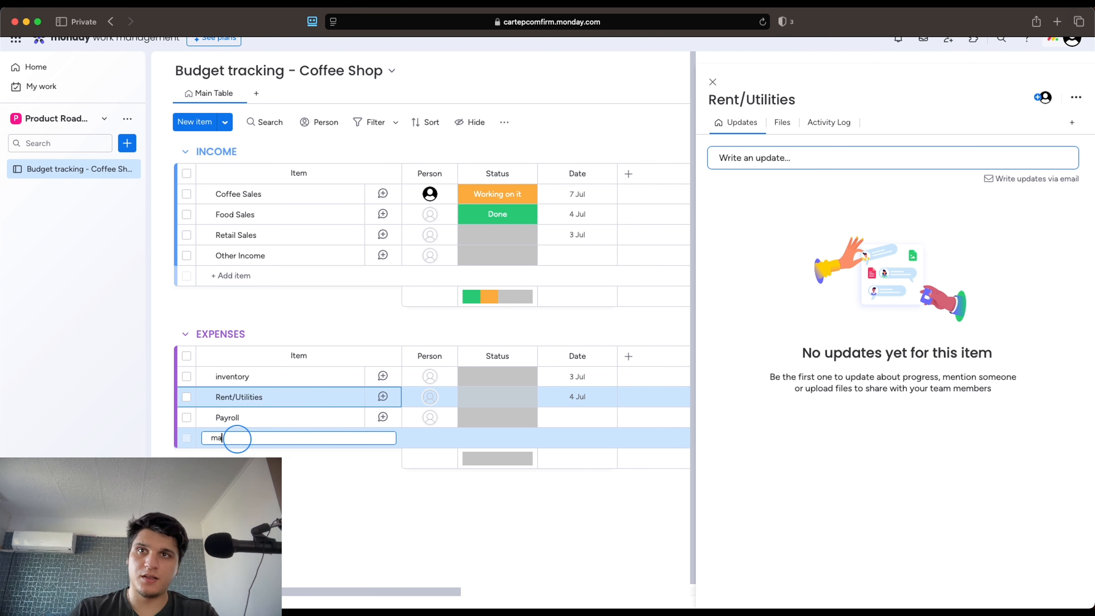
# Add Marketing as an expense item and close the Rent/Utilities item details
pyautogui.write('Marketing')
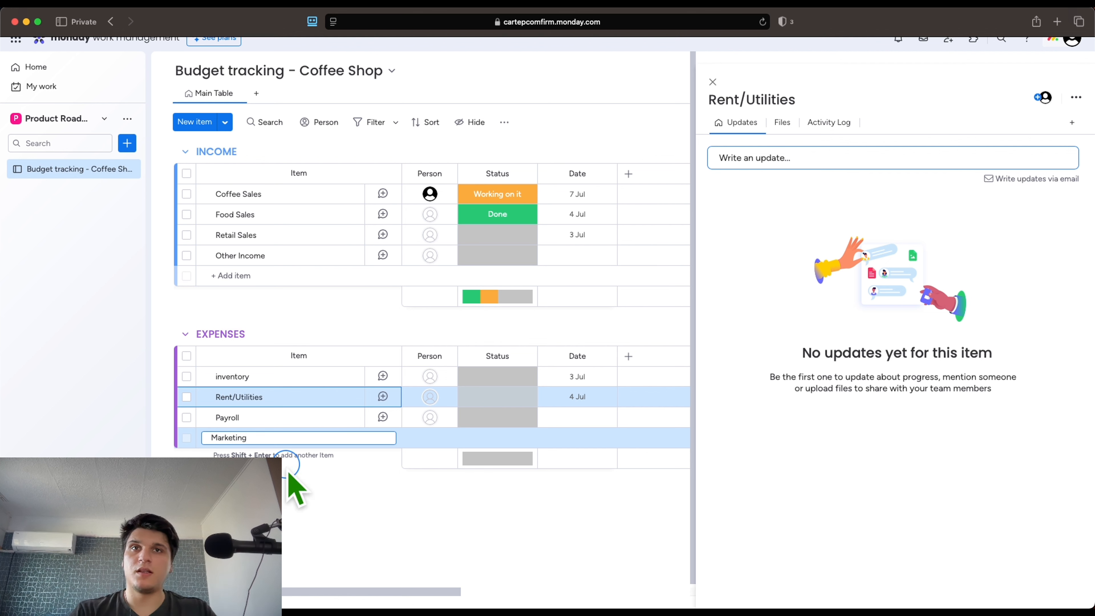
pyautogui.press('Return')
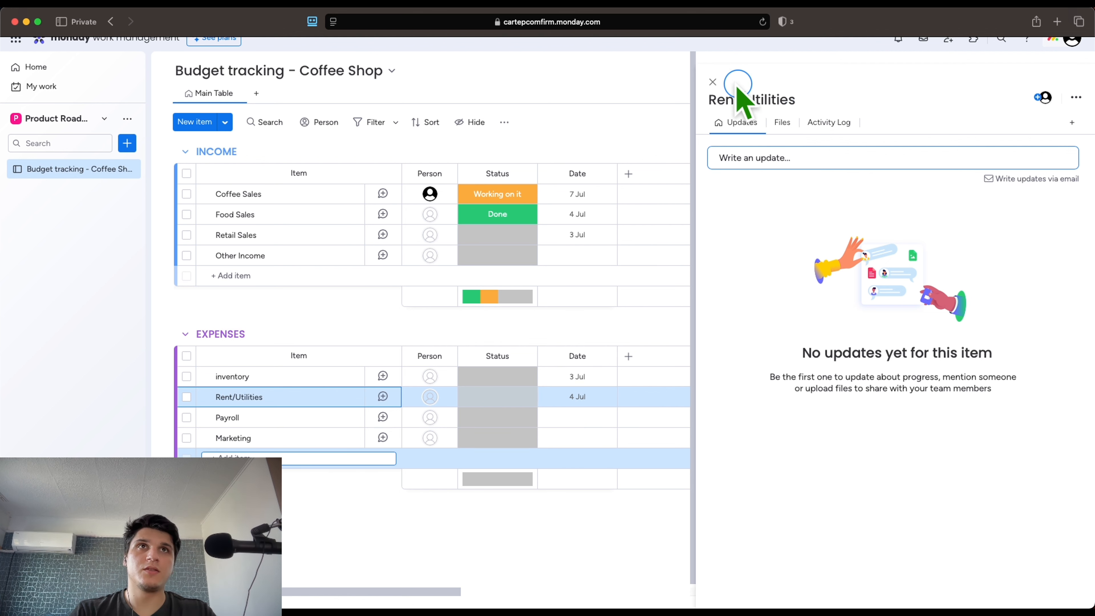
pyautogui.click(720, 81)
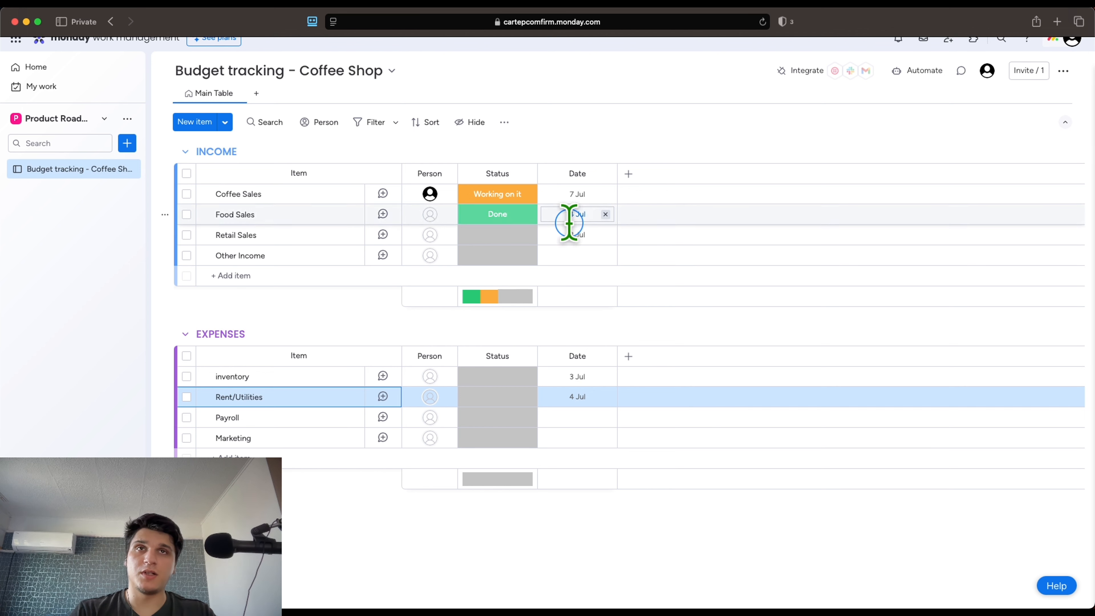
# Rename the orange 'Working on it' status label to 'Deposited' via Edit Labels
pyautogui.click(499, 192)
pyautogui.click(505, 330)
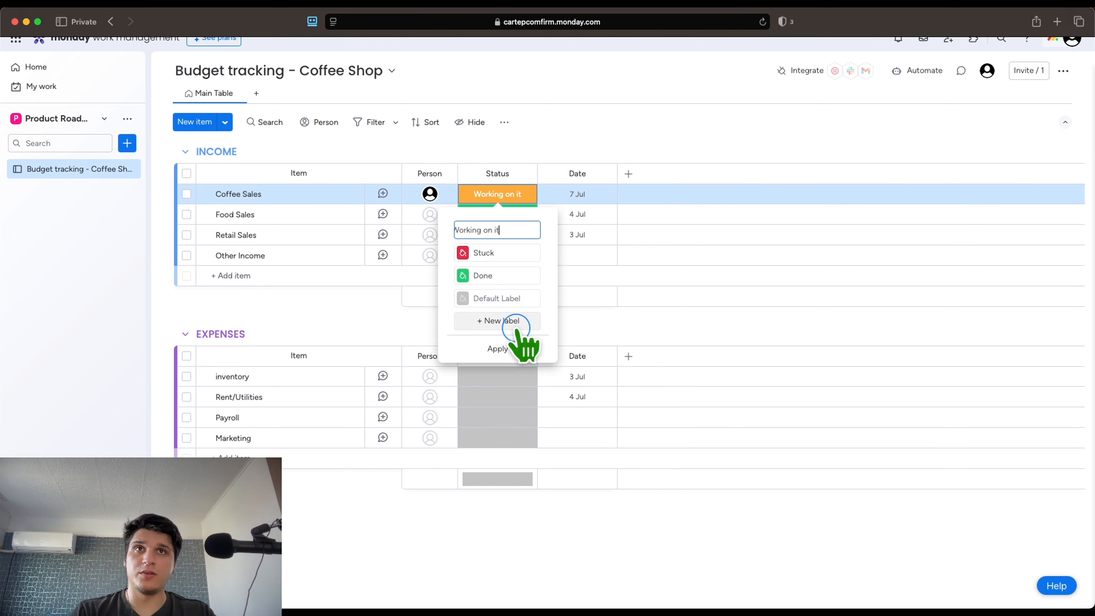
pyautogui.click(525, 226)
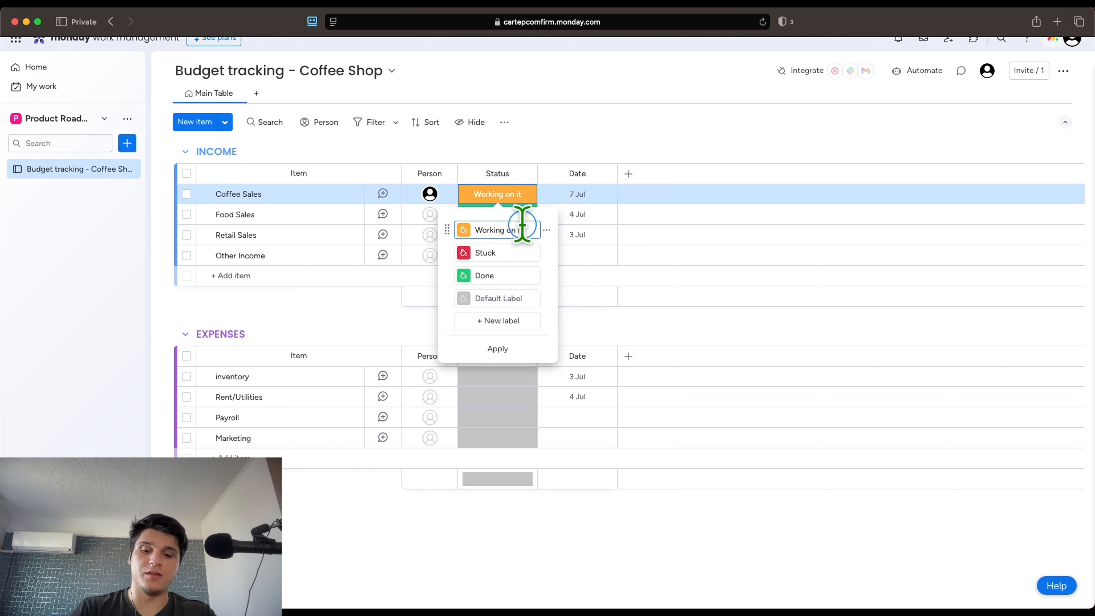
pyautogui.write('å')
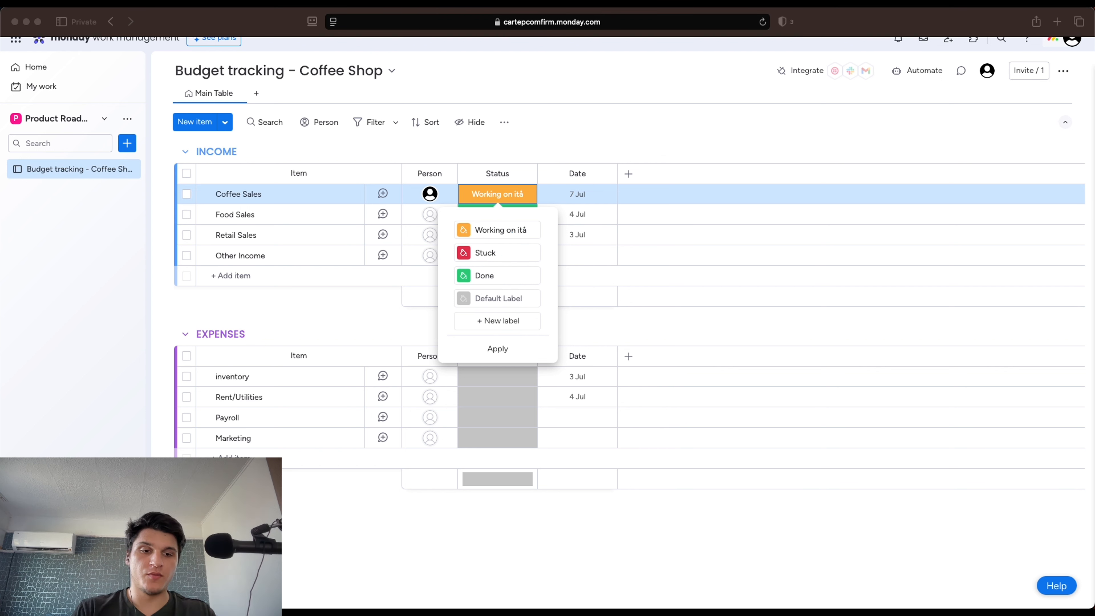
pyautogui.click(491, 230)
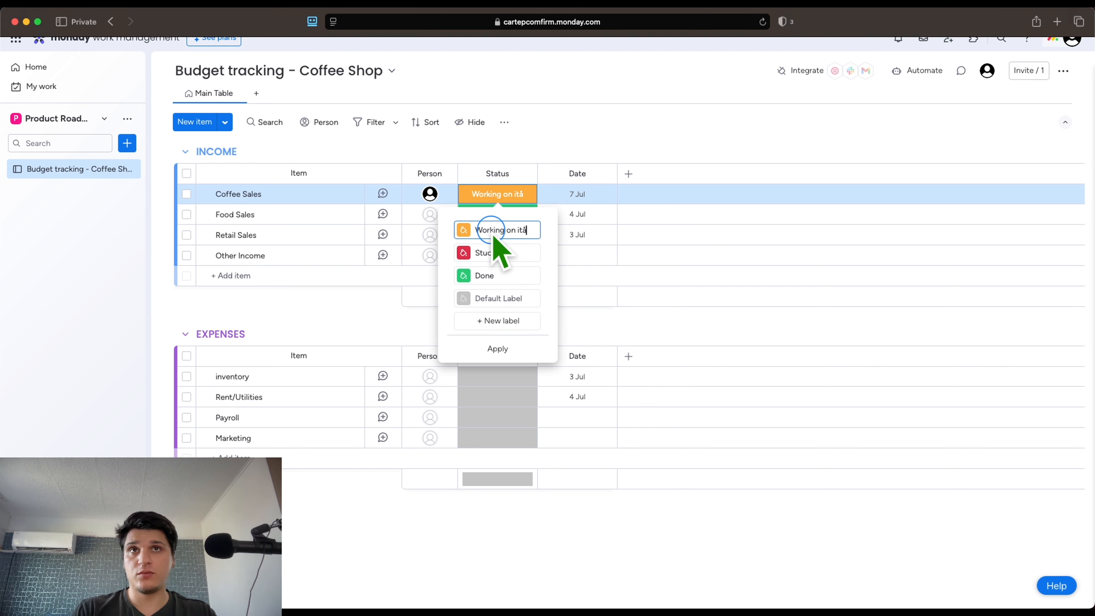
pyautogui.tripleClick(491, 231)
pyautogui.press('BackSpace')
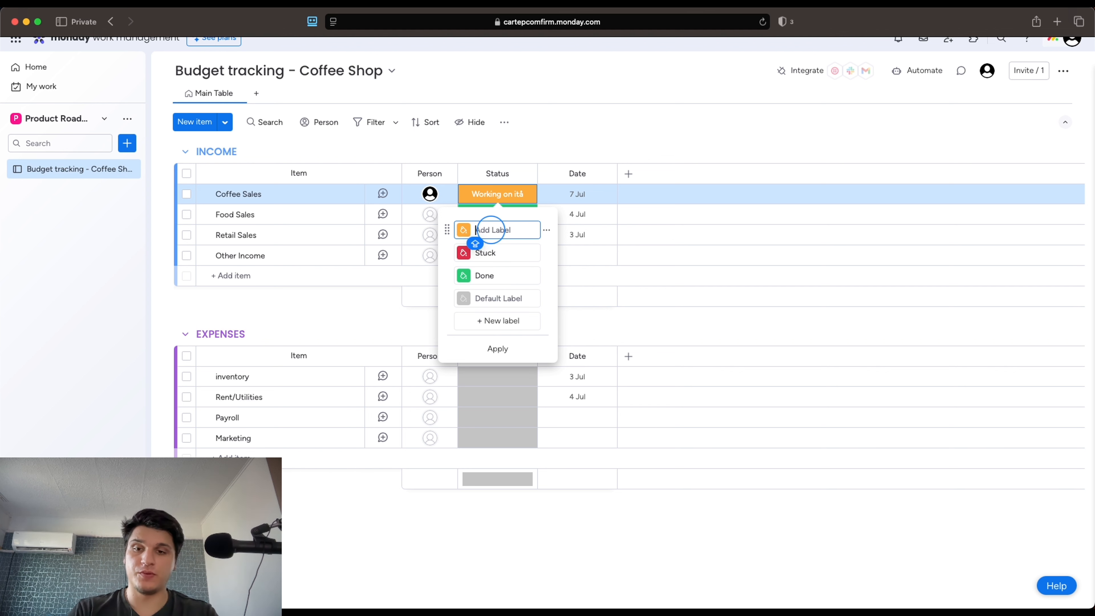
pyautogui.write('Deposited')
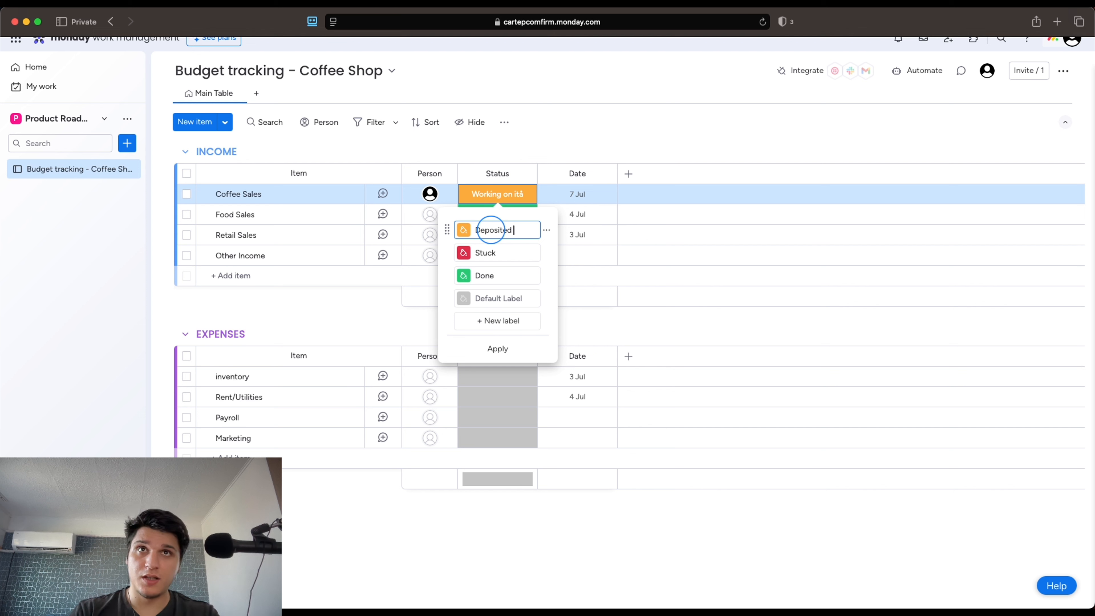
pyautogui.click(497, 345)
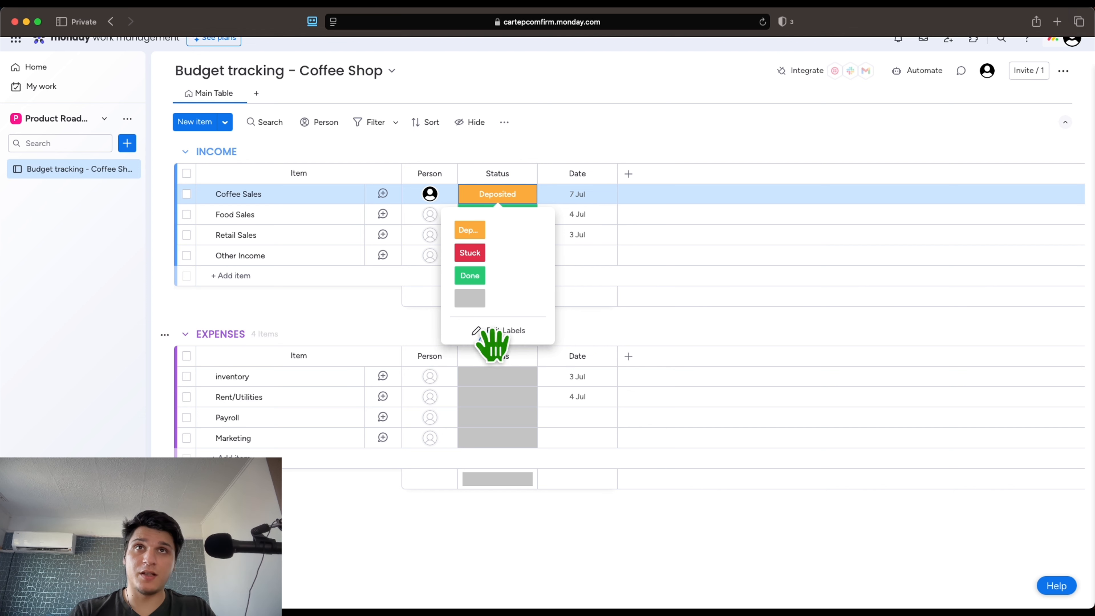
# Add a Numbers column to the board from the column type search
pyautogui.click(628, 175)
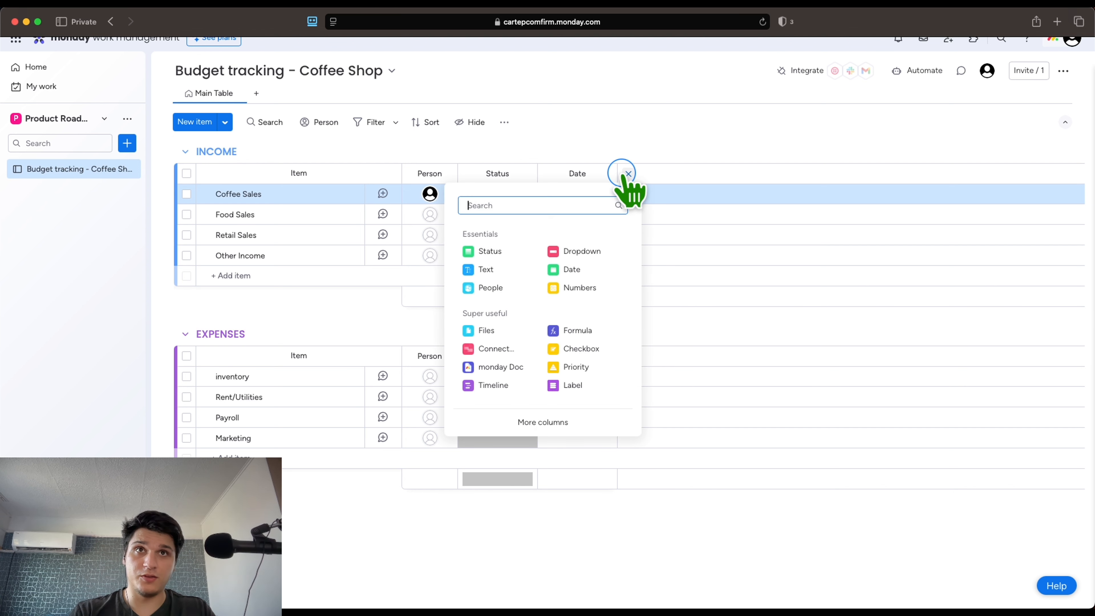
pyautogui.write('c')
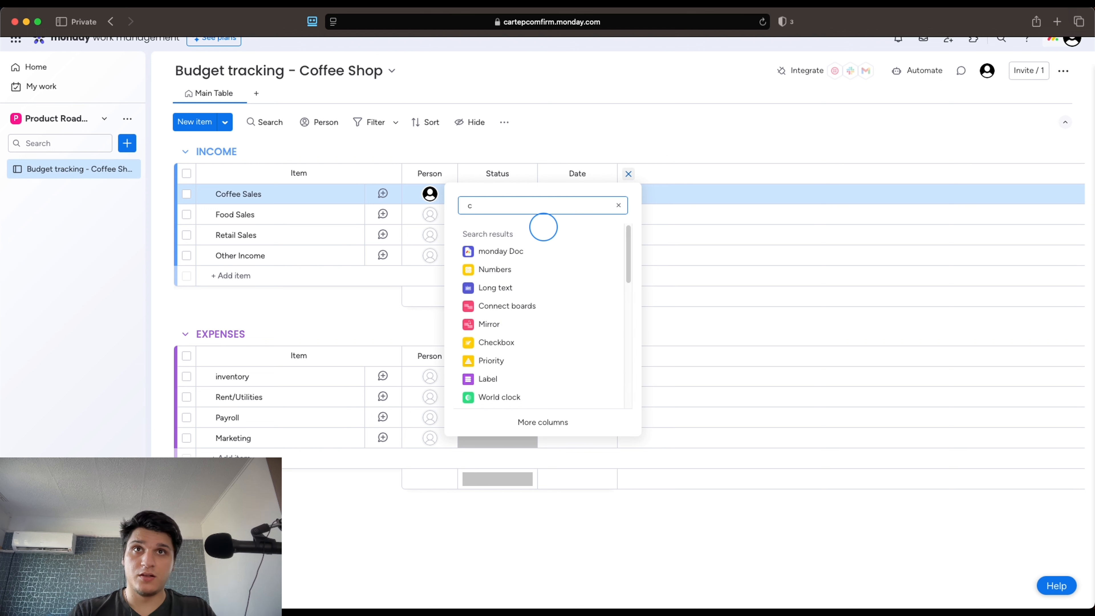
pyautogui.write('os')
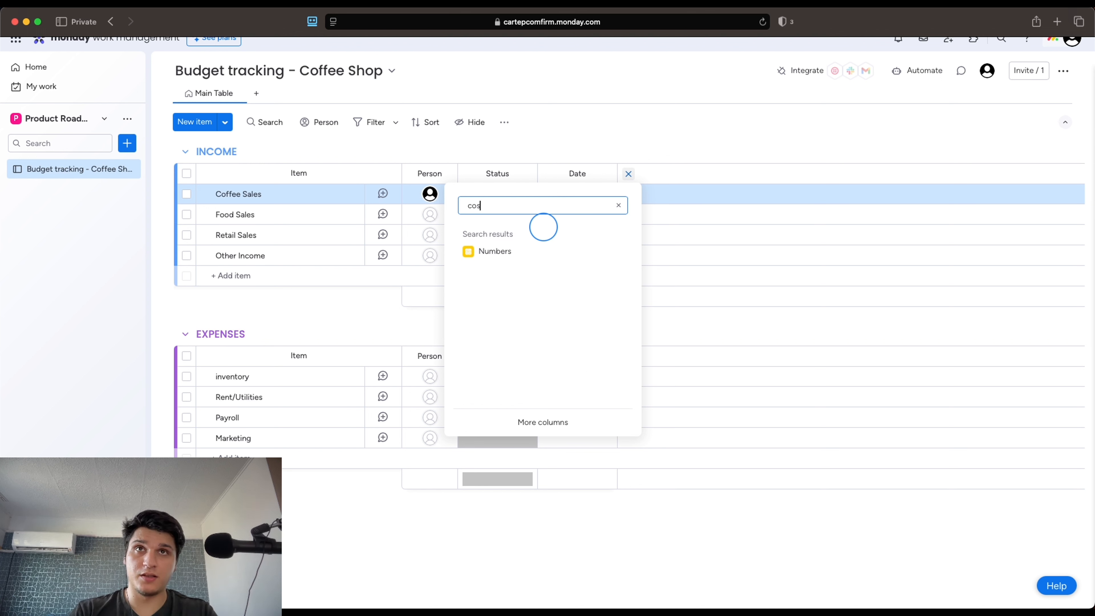
pyautogui.press('BackSpace')
pyautogui.press('BackSpace')
pyautogui.press('BackSpace')
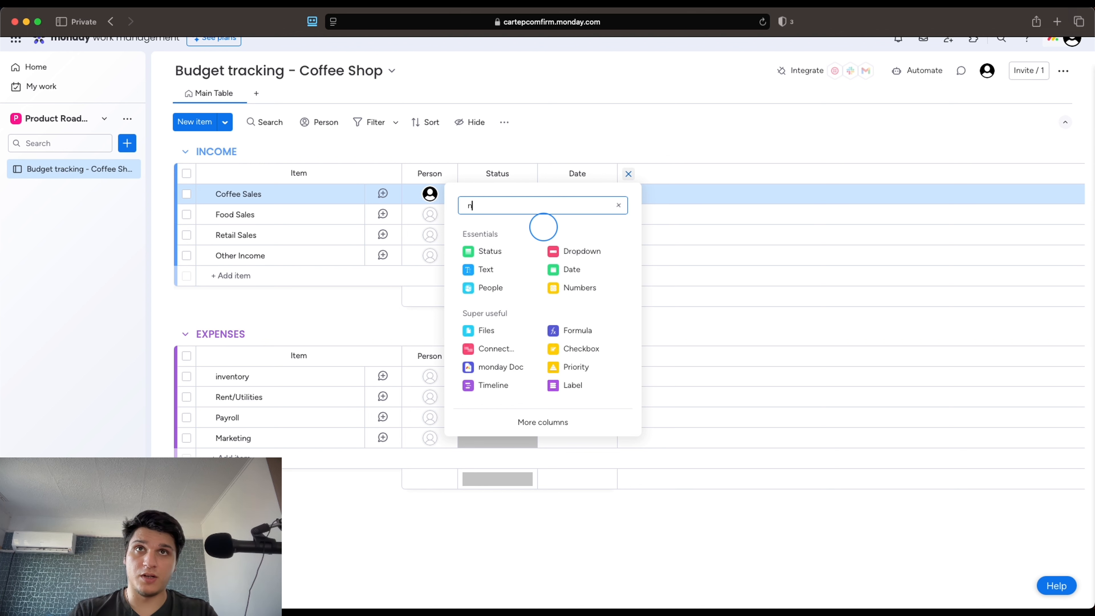
pyautogui.write('nu')
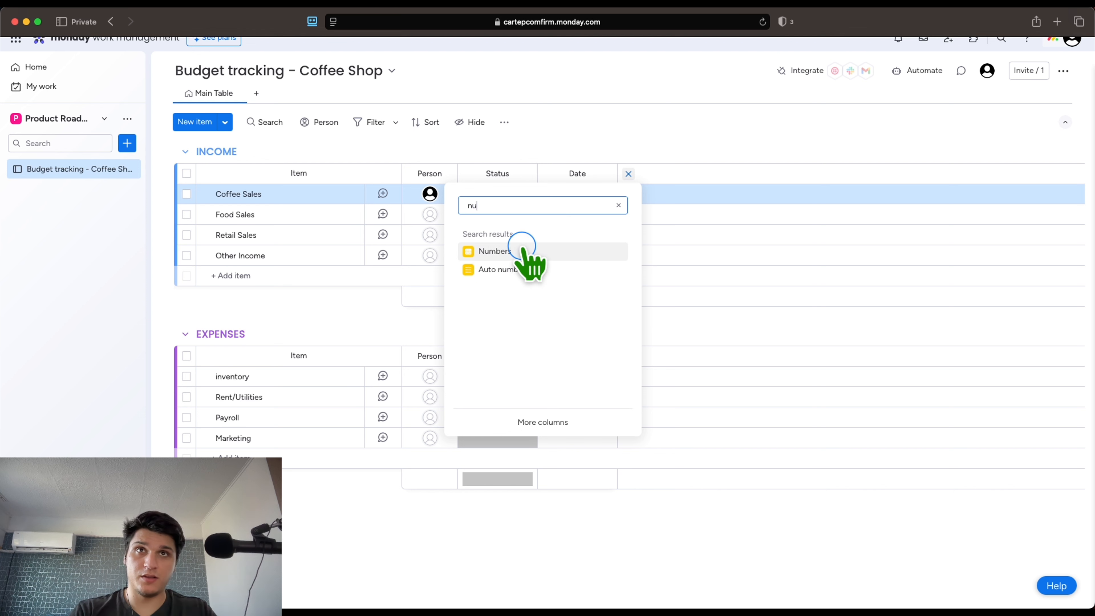
pyautogui.click(525, 252)
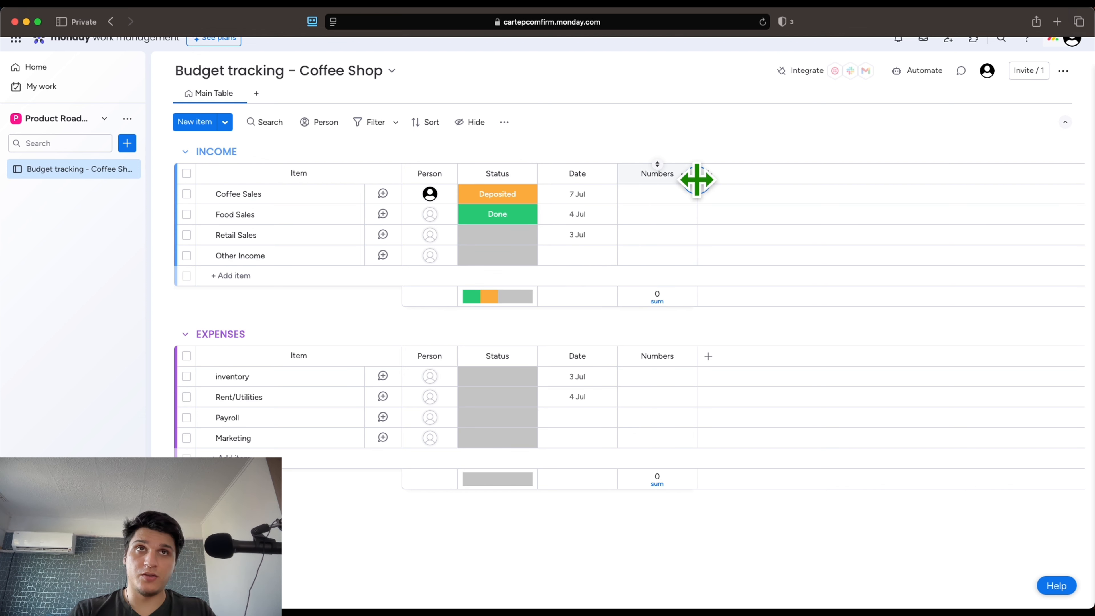
# Move the Numbers column so it sits between Status and Date
pyautogui.click(677, 172)
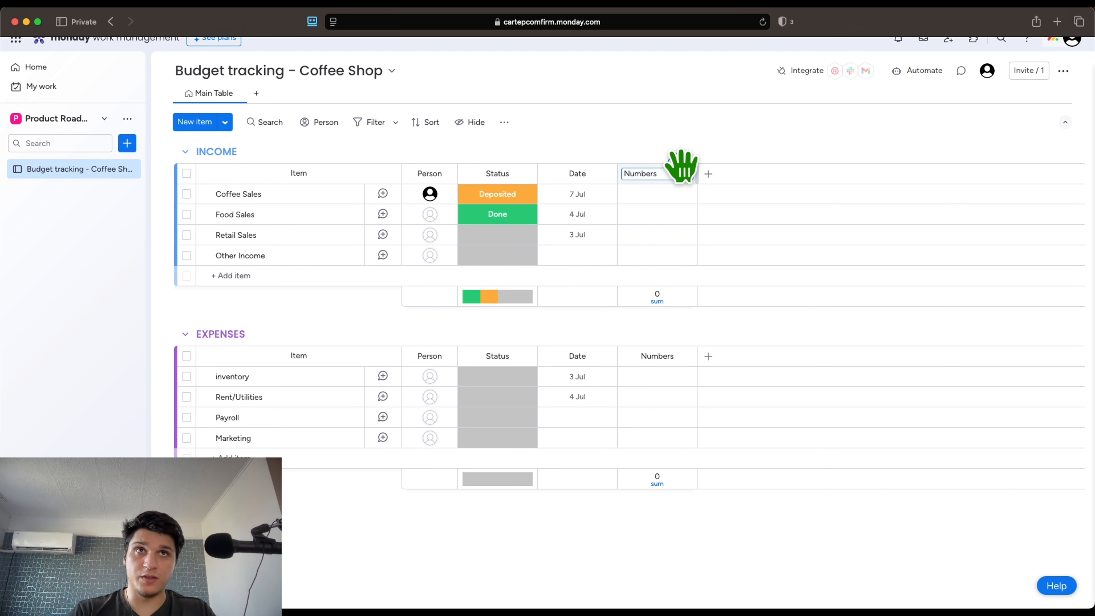
pyautogui.moveTo(677, 167); pyautogui.dragTo(576, 170)
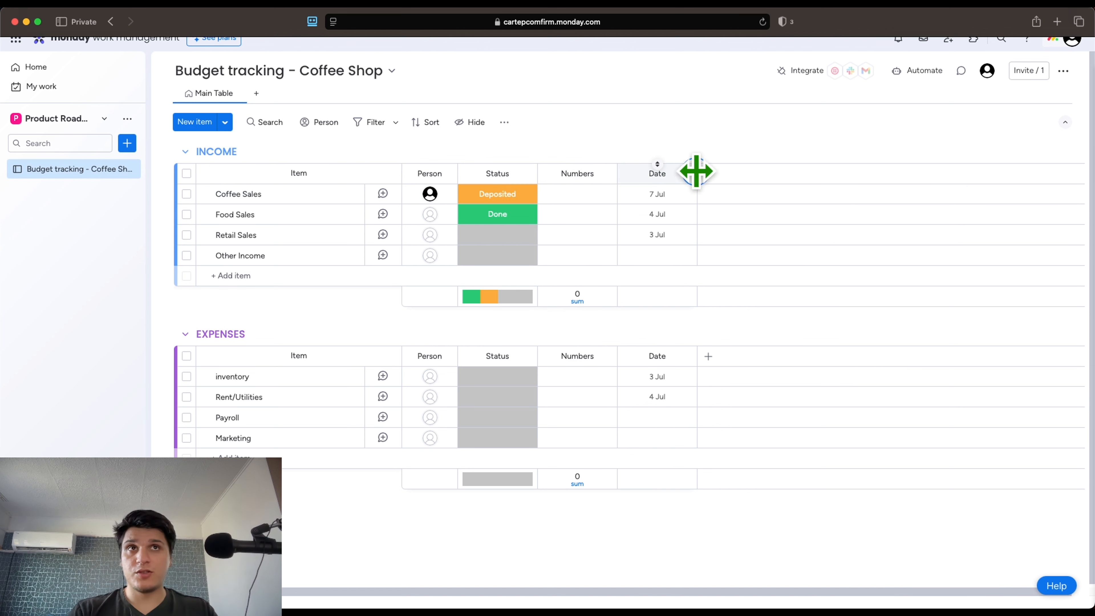
pyautogui.click(707, 167)
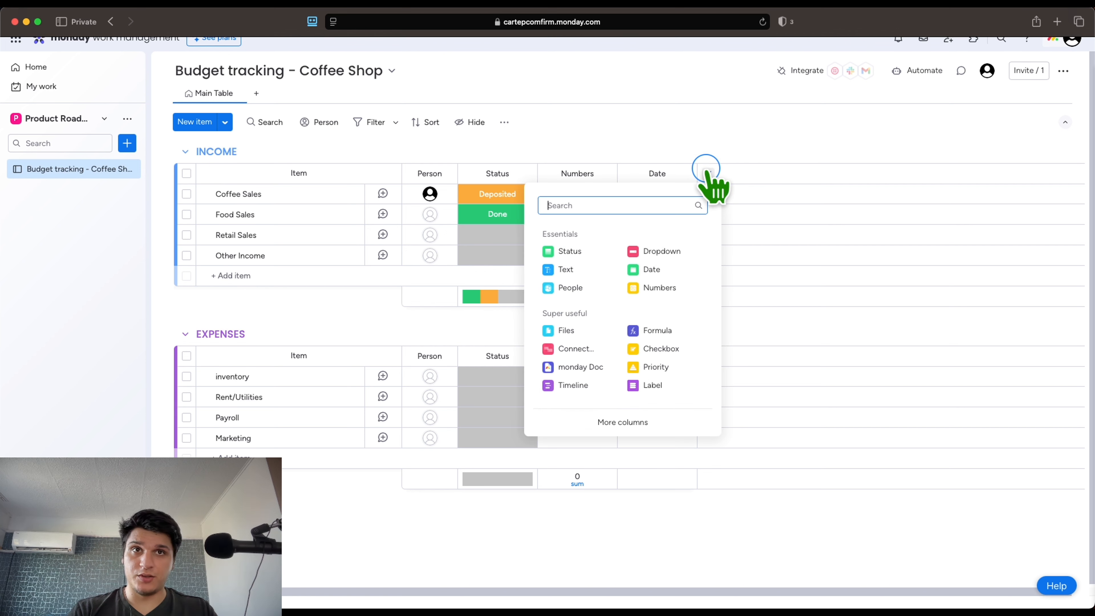
pyautogui.click(701, 147)
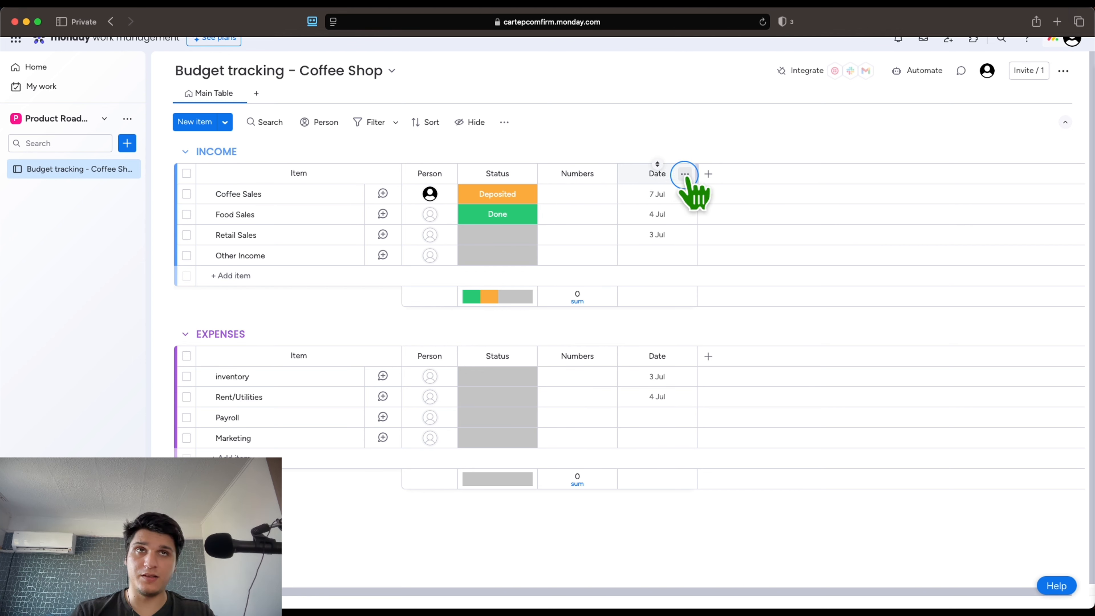
pyautogui.click(708, 174)
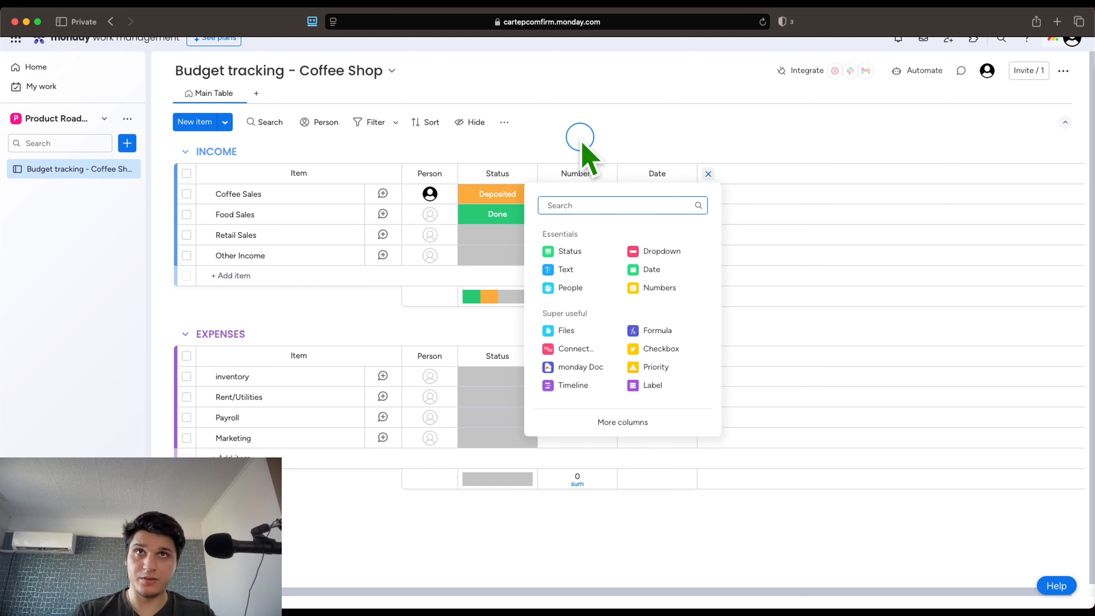
pyautogui.click(580, 139)
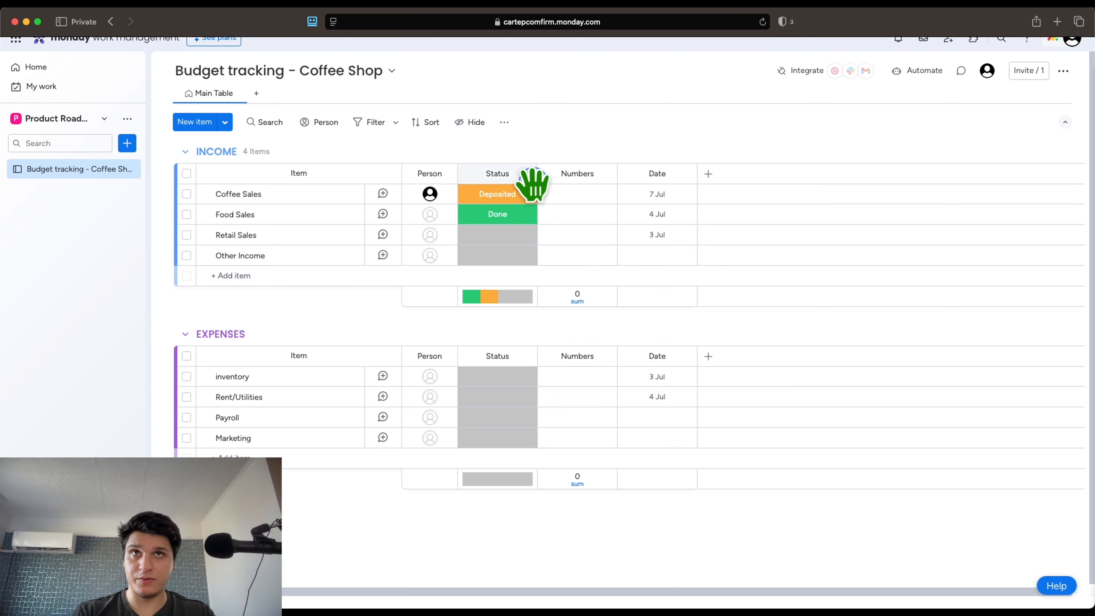
# Set Coffee Sales to Stuck and rename the Stuck label to 'Pending'
pyautogui.click(500, 199)
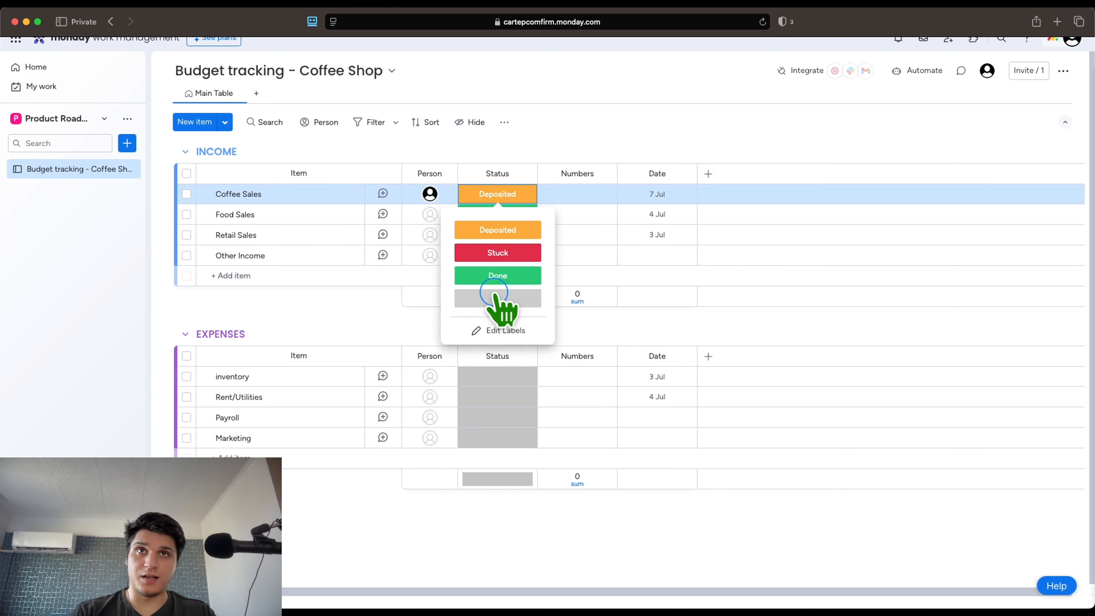
pyautogui.click(497, 278)
pyautogui.click(499, 202)
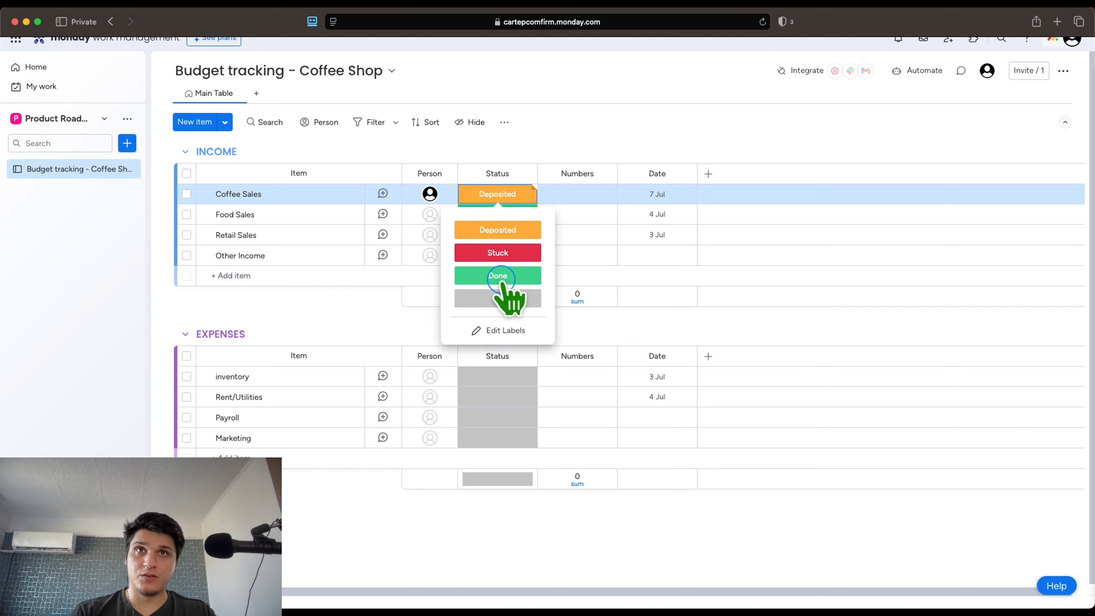
pyautogui.click(498, 252)
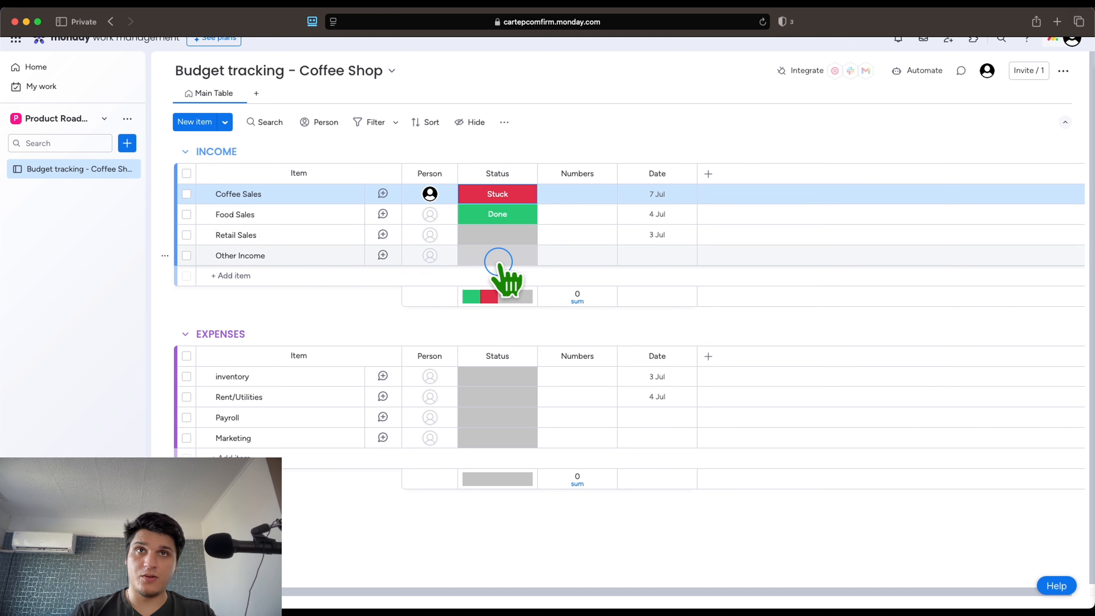
pyautogui.click(500, 201)
pyautogui.click(500, 331)
pyautogui.click(494, 255)
pyautogui.press('BackSpace')
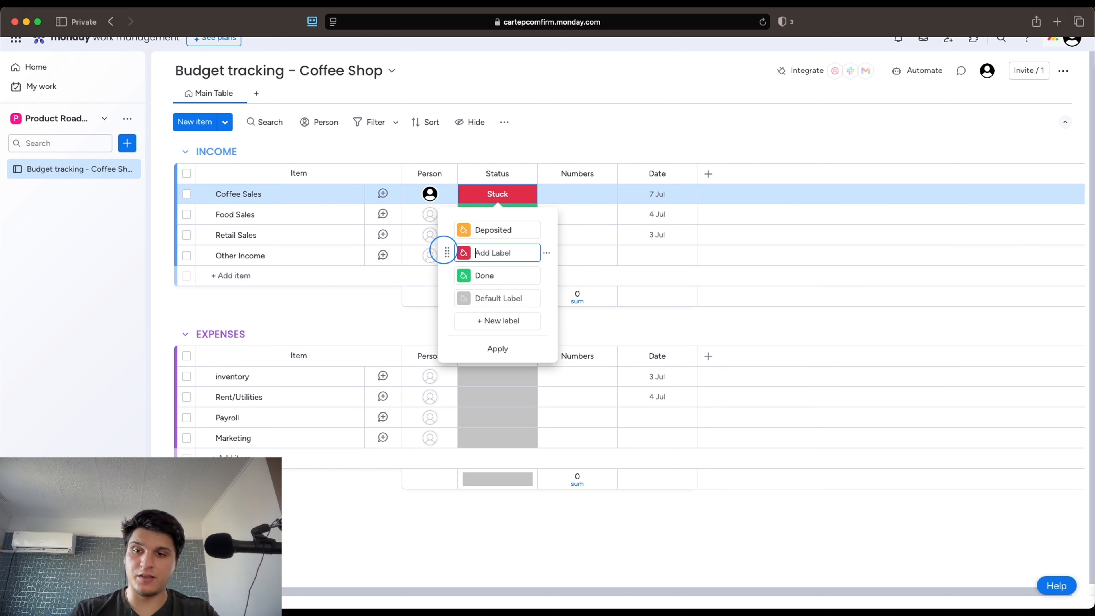
pyautogui.write('Pending')
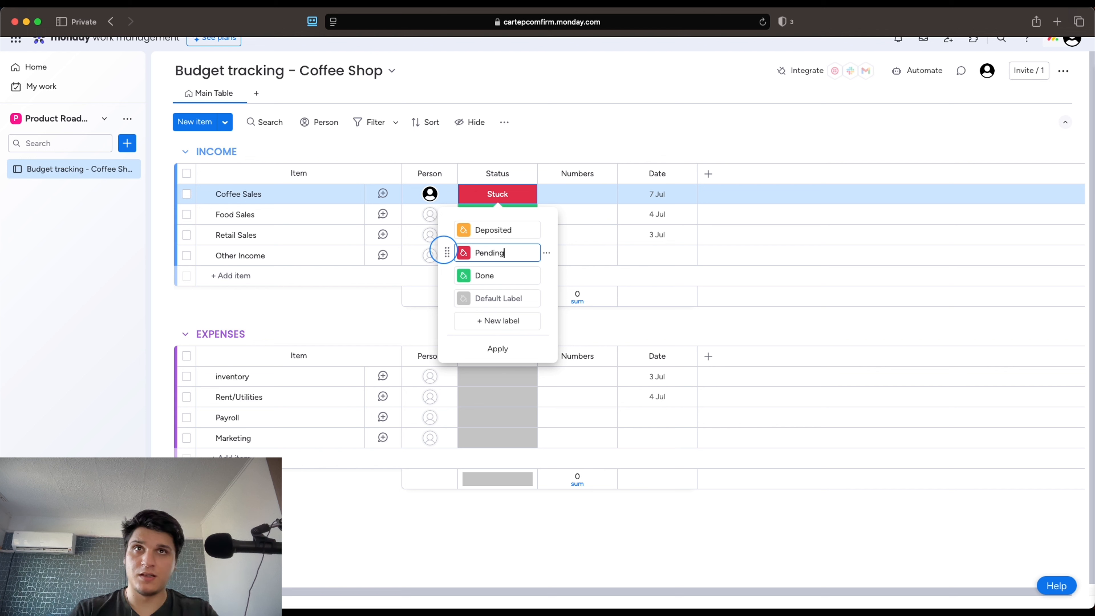
# Rename the Done status label to 'Refunded' and save the labels
pyautogui.click(496, 275)
pyautogui.moveTo(501, 275); pyautogui.dragTo(444, 274)
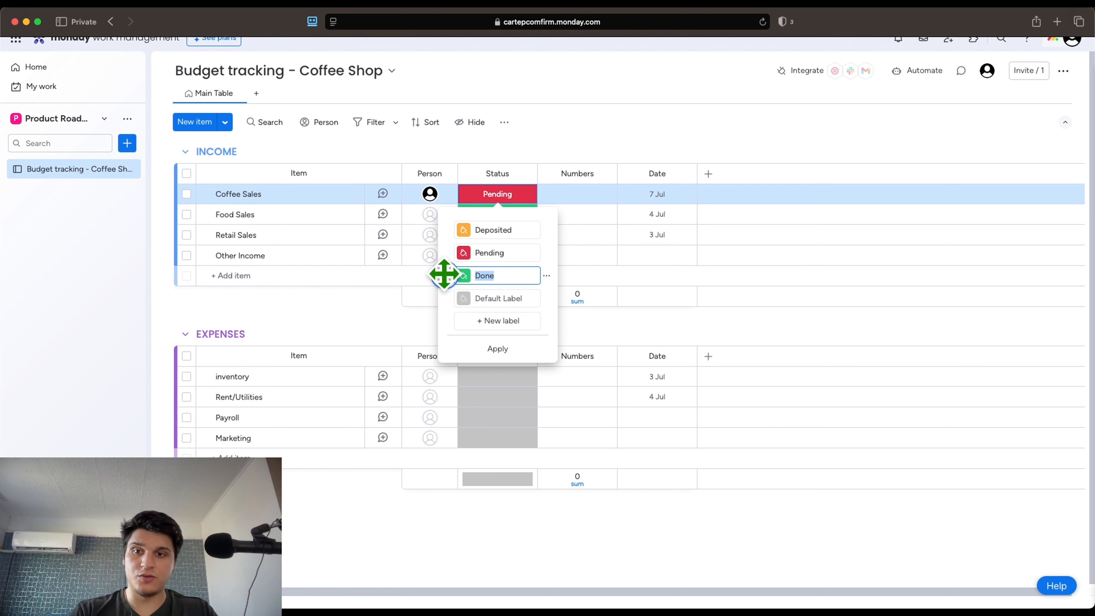
pyautogui.press('BackSpace')
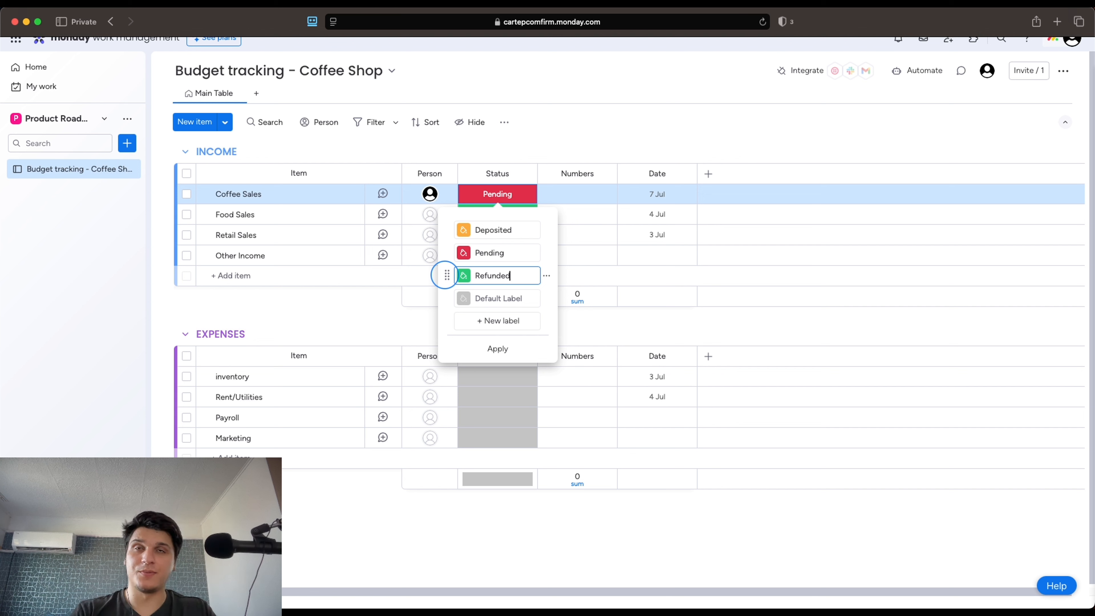
pyautogui.write('Refunded')
pyautogui.click(580, 136)
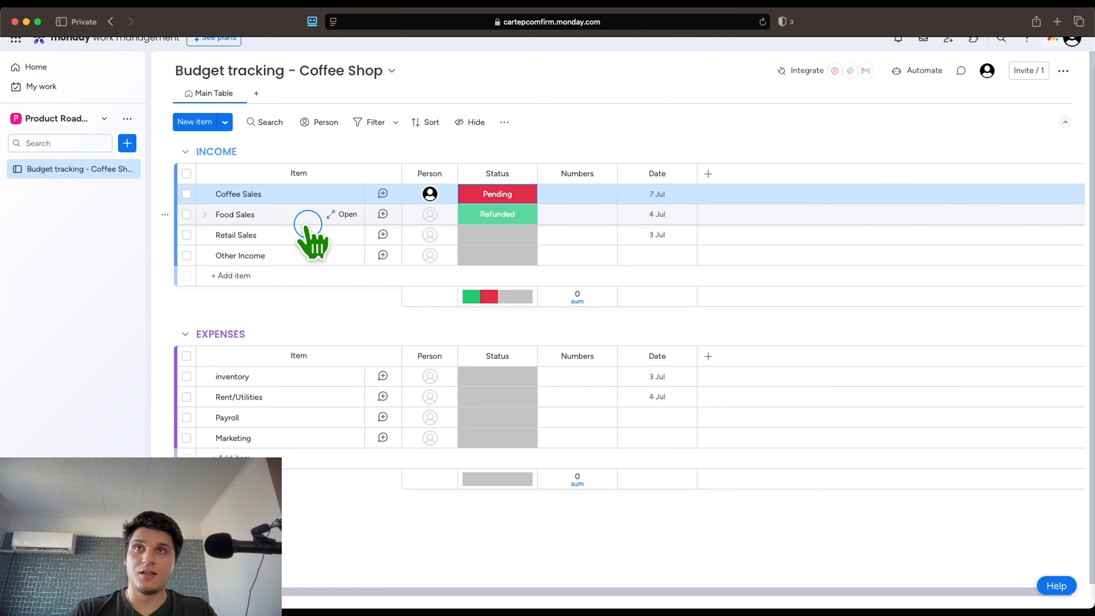
pyautogui.click(502, 195)
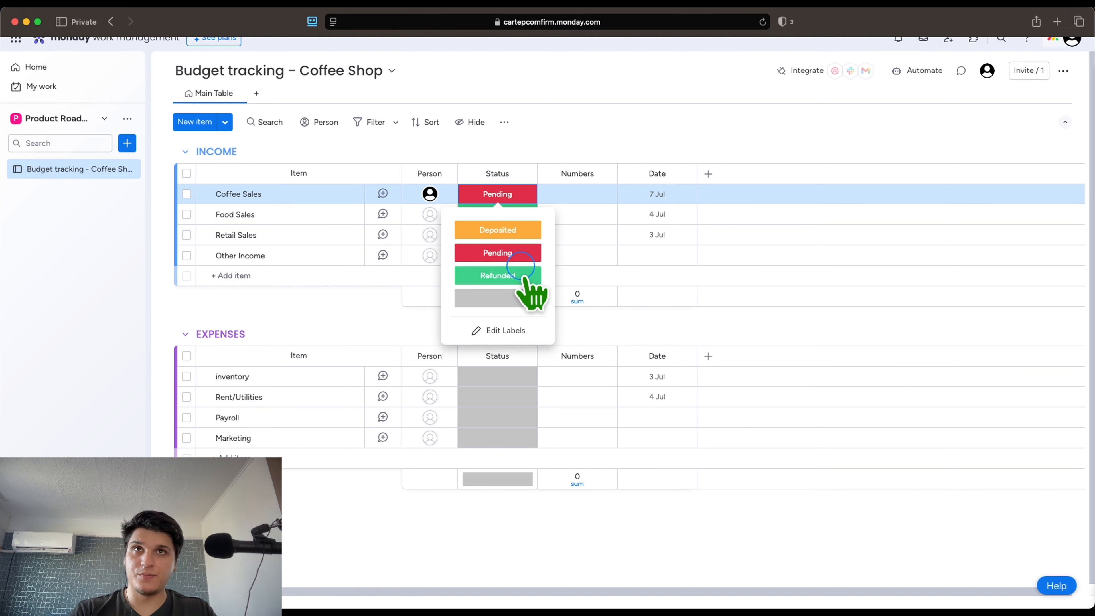
# Add new status labels Paid and Pending Payment
pyautogui.click(507, 329)
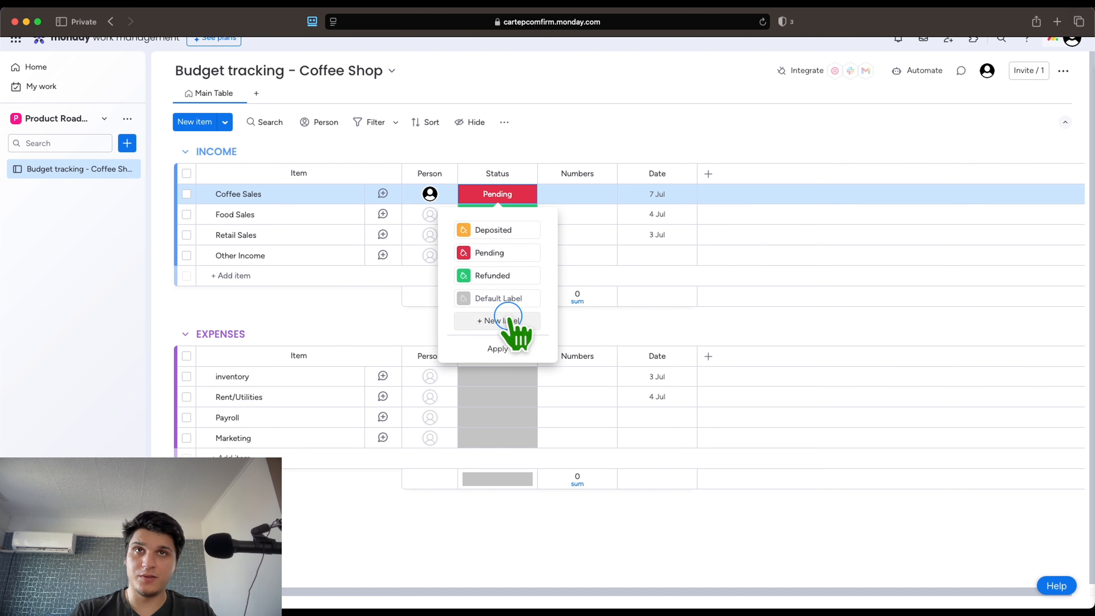
pyautogui.click(511, 321)
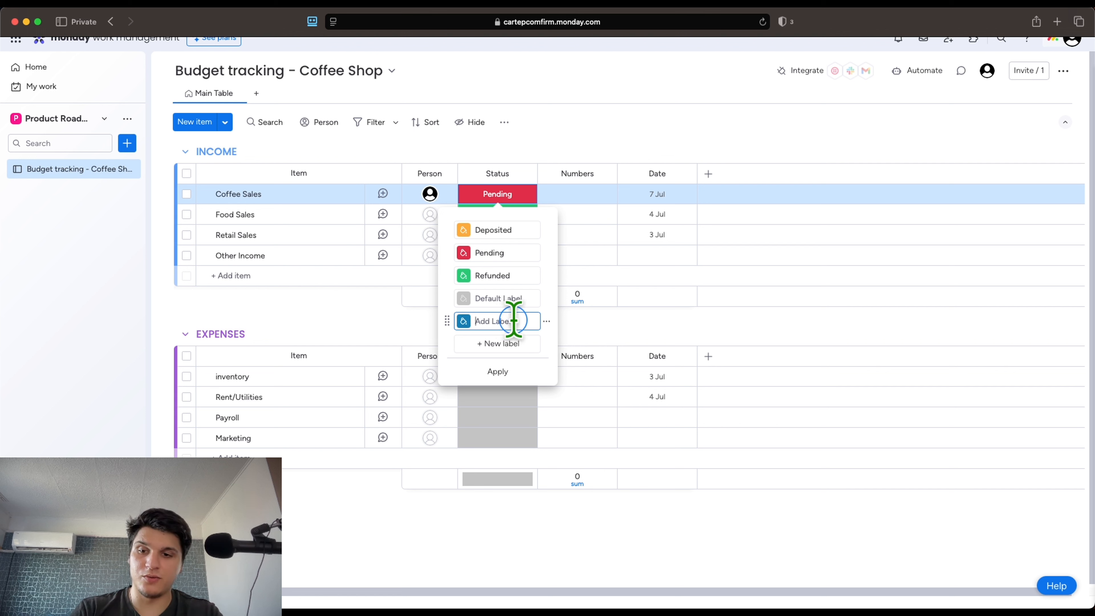
pyautogui.write('Paid')
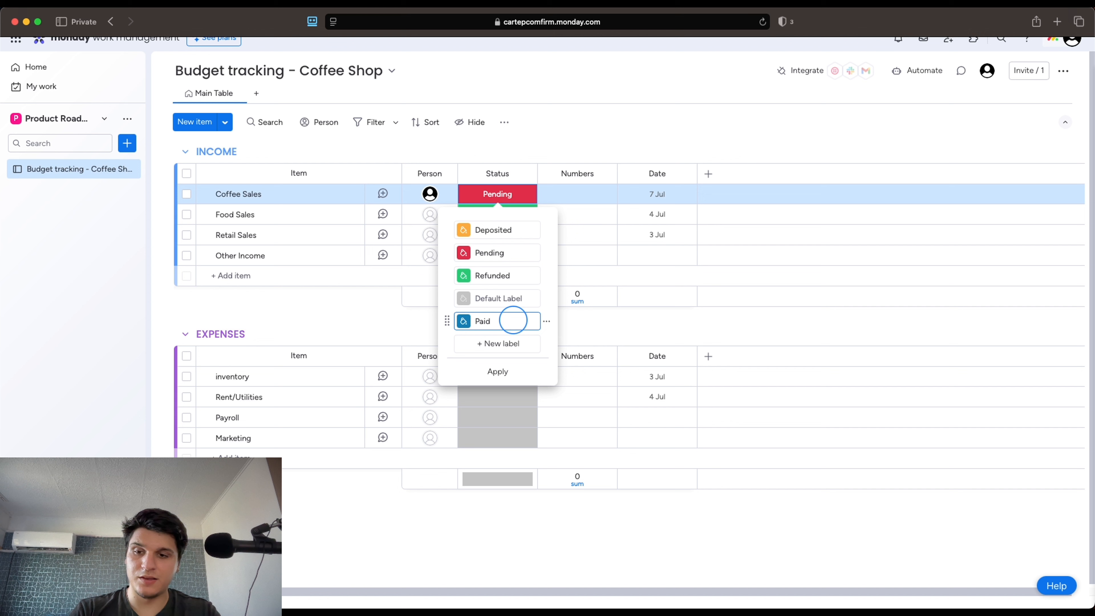
pyautogui.click(500, 343)
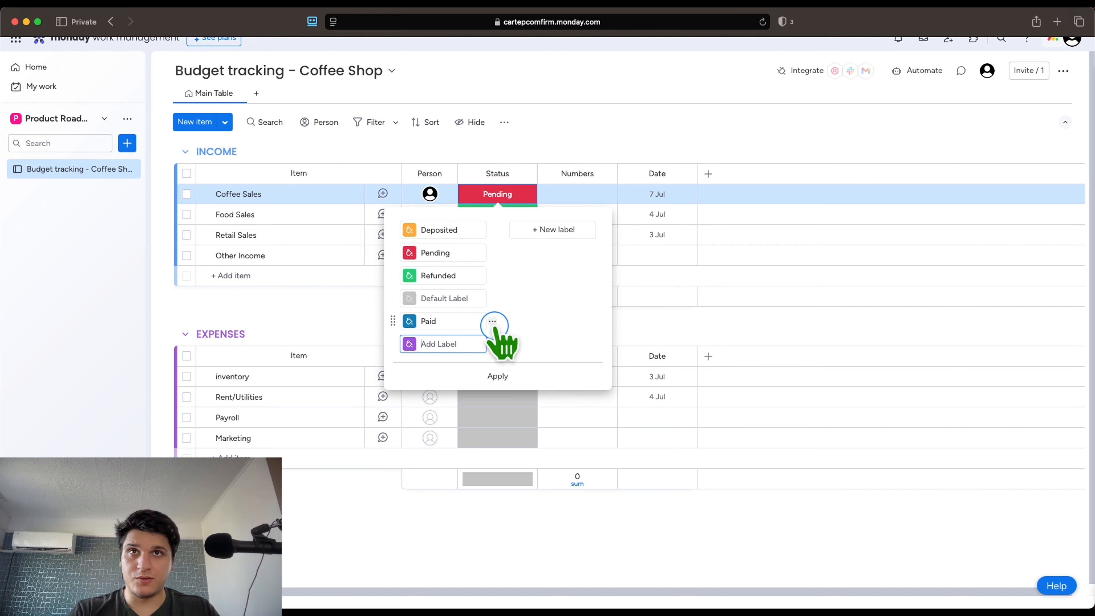
pyautogui.write('P')
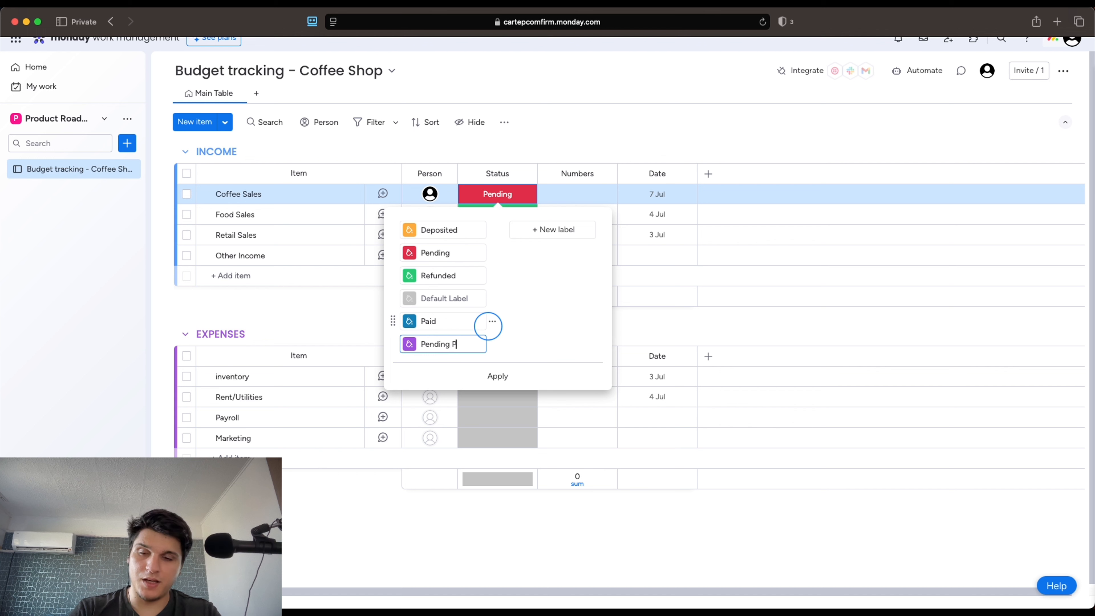
pyautogui.write('neding Payment')
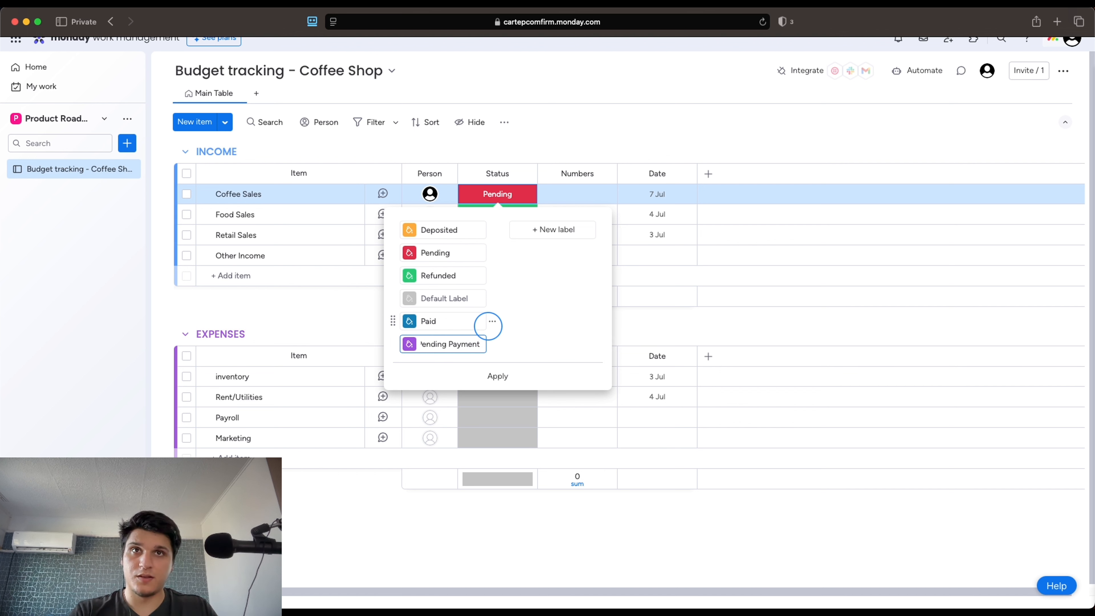
pyautogui.click(548, 268)
# Add an Approval Needed status label and apply the label changes
pyautogui.click(536, 231)
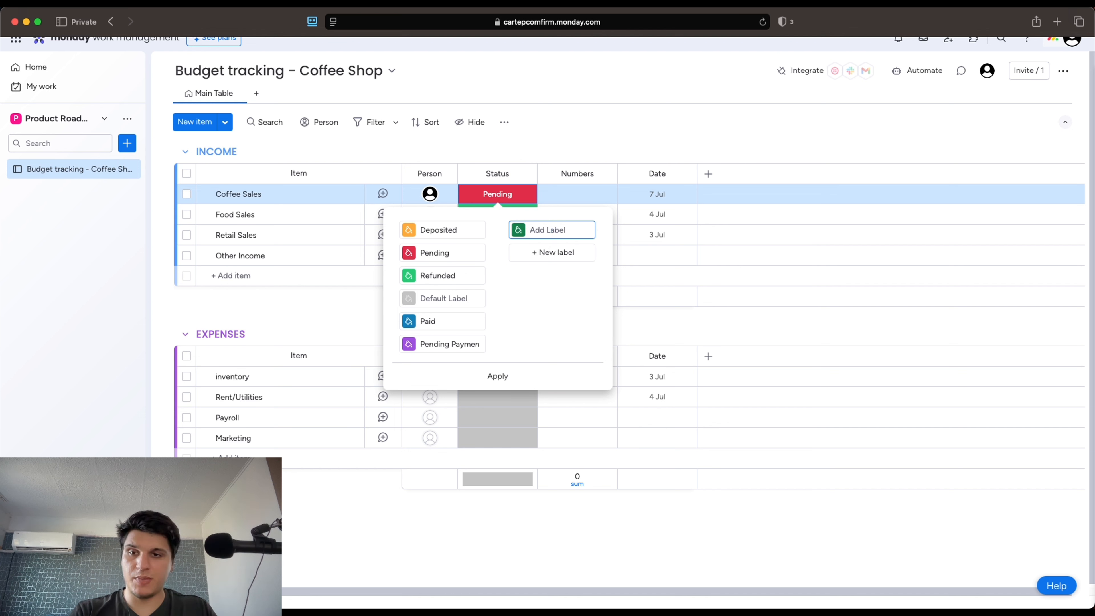
pyautogui.click(557, 230)
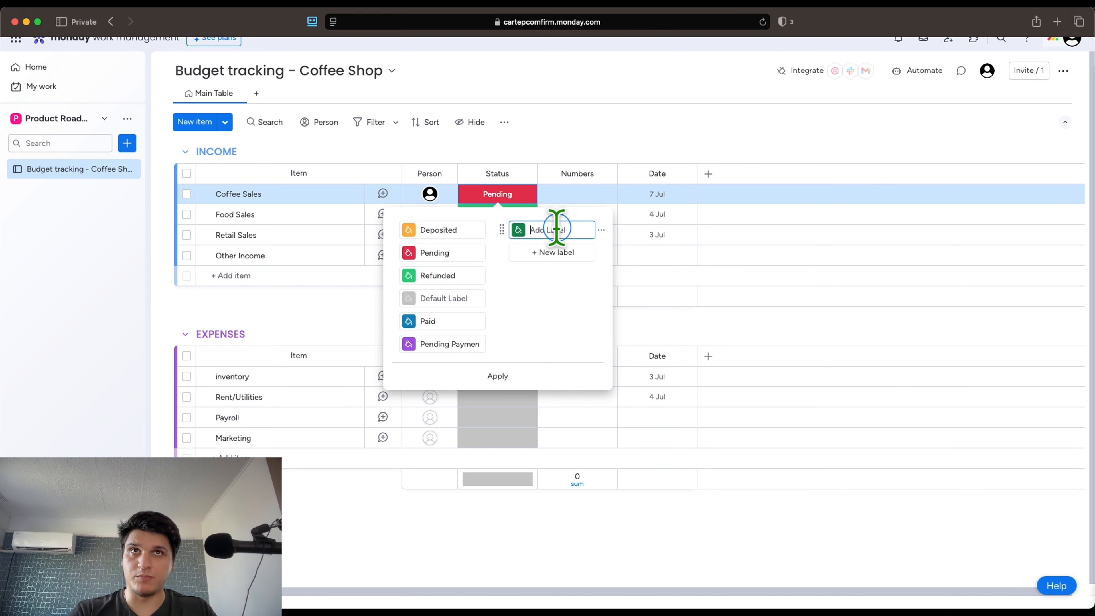
pyautogui.write('Ap')
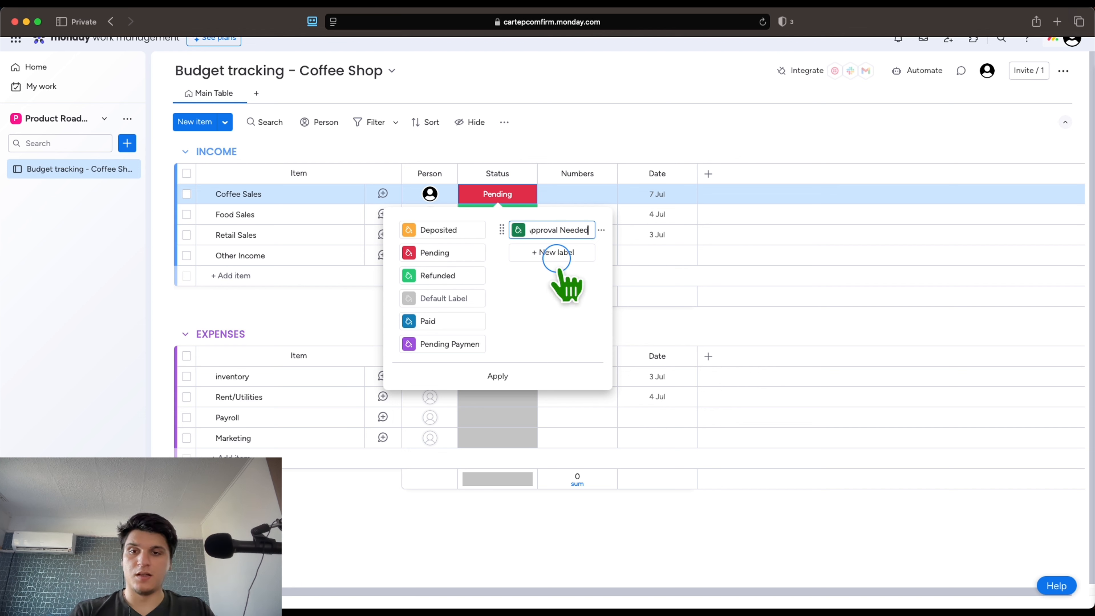
pyautogui.click(563, 379)
pyautogui.click(500, 197)
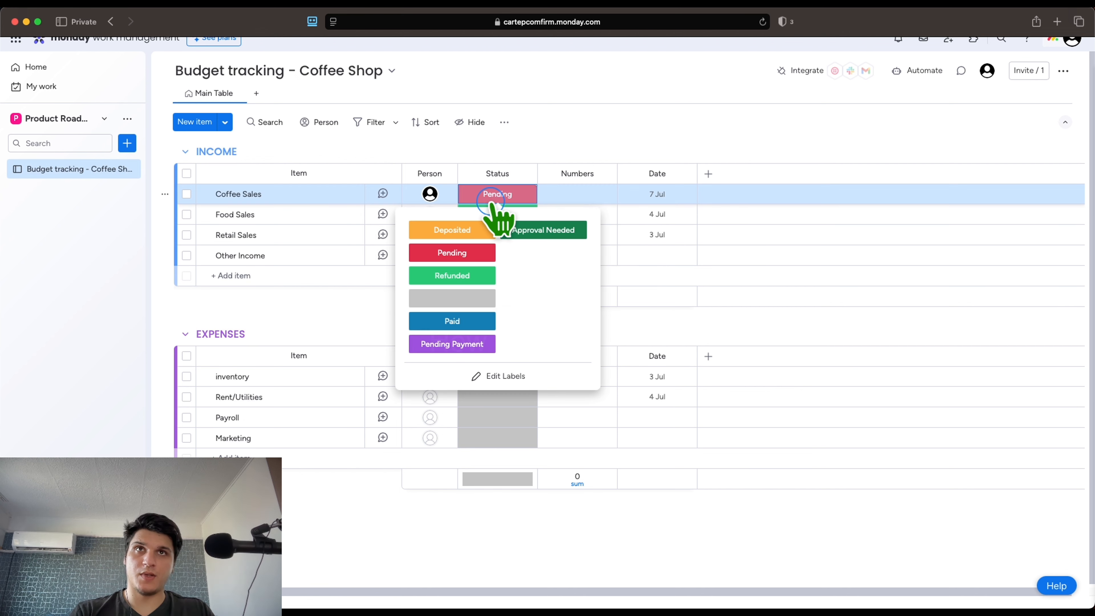
# Set the Food Sales and Coffee Sales statuses to the blank label
pyautogui.click(625, 137)
pyautogui.click(509, 209)
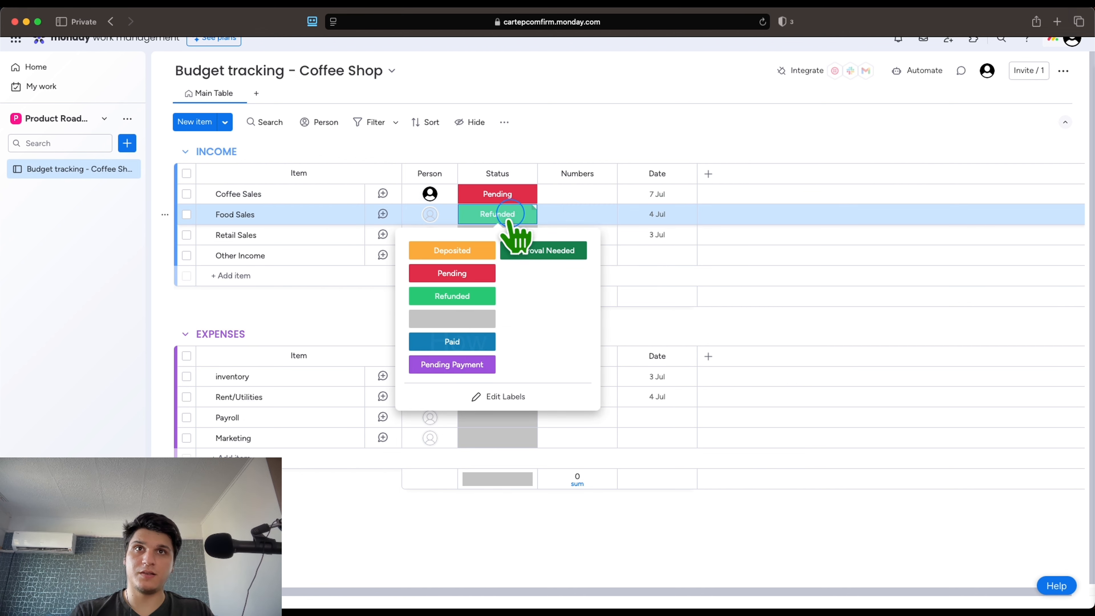
pyautogui.click(461, 319)
pyautogui.click(497, 195)
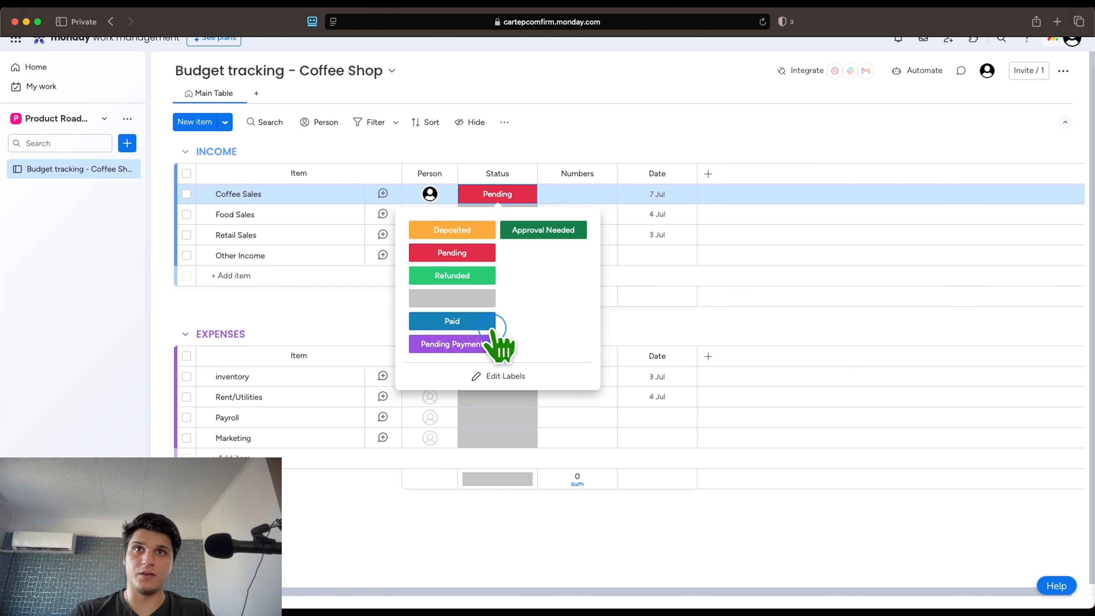
pyautogui.click(462, 302)
# Expand Coffee Sales to show its empty subitems table
pyautogui.click(205, 194)
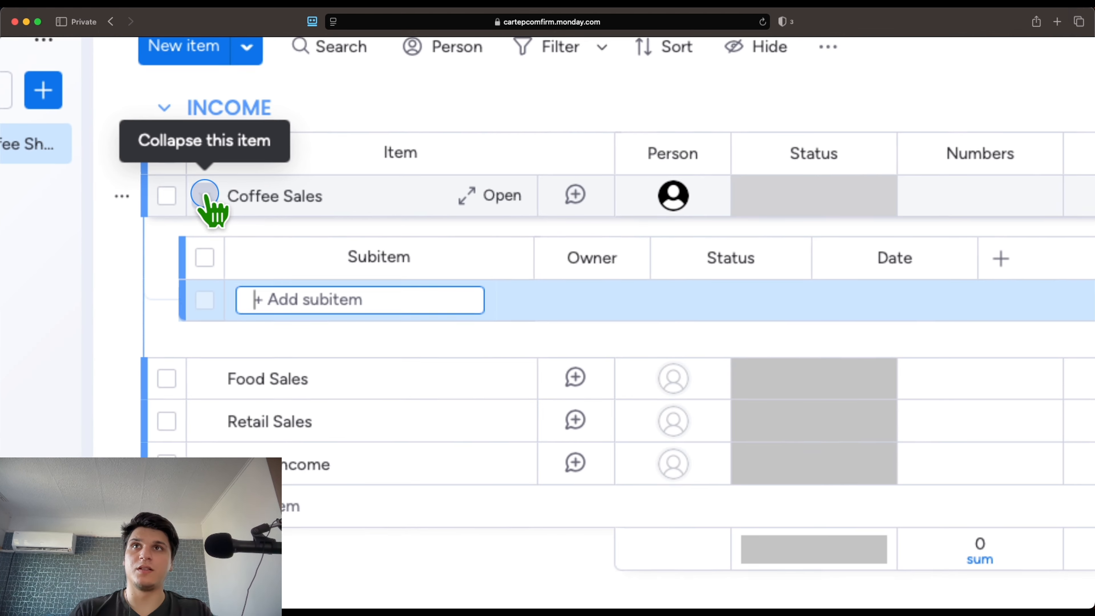
pyautogui.click(205, 194)
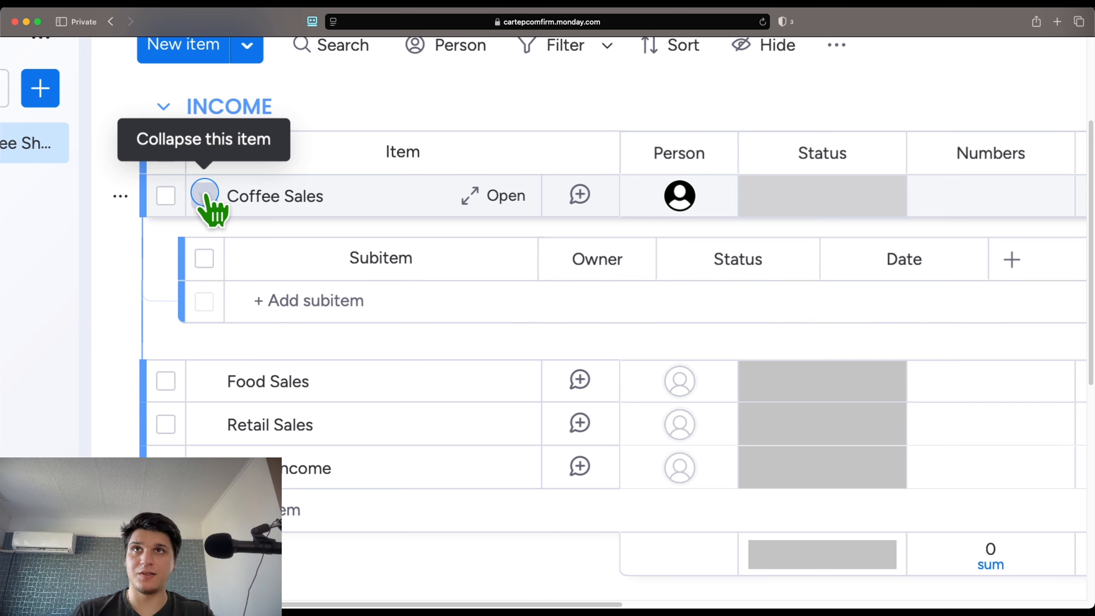
pyautogui.click(206, 193)
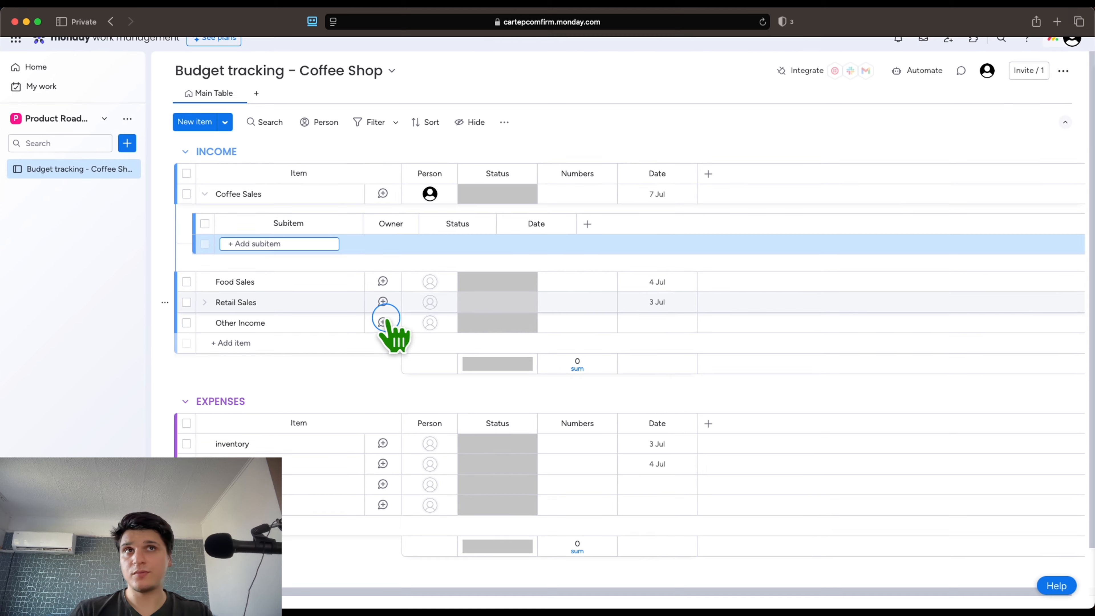
# Enter 0 as the Coffee Sales Numbers value
pyautogui.click(572, 189)
pyautogui.write('0')
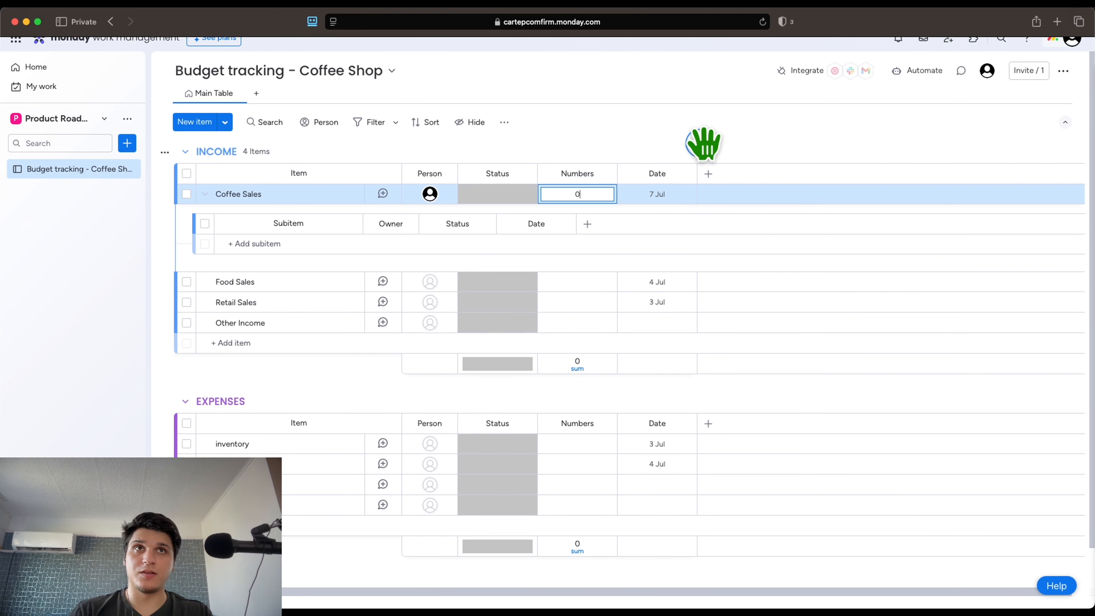
pyautogui.press('Return')
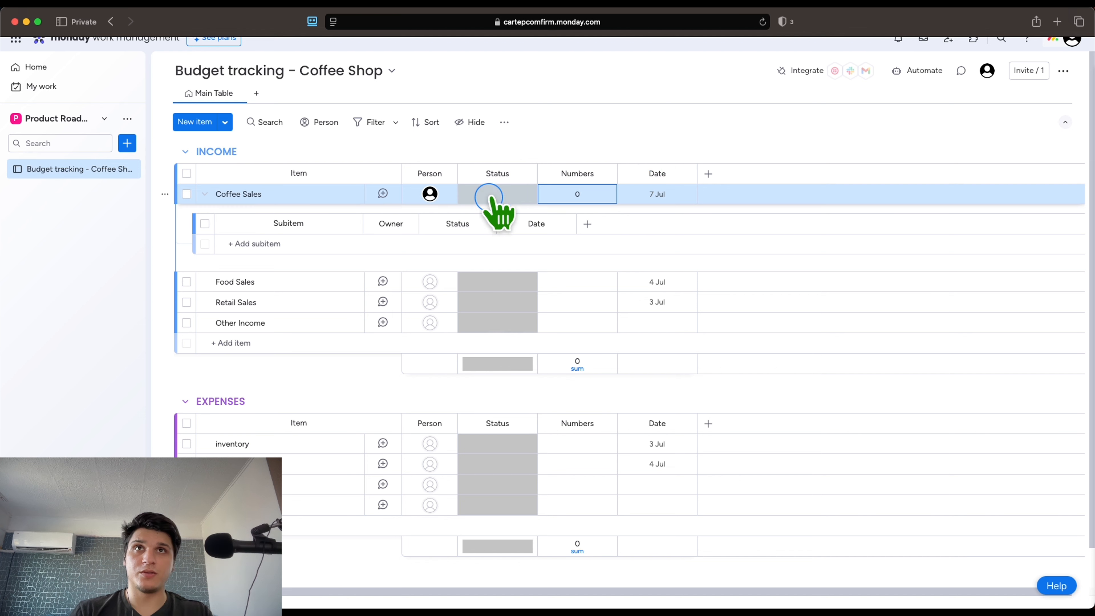
# Remove the assigned person from Coffee Sales, leaving its Person cell empty
pyautogui.click(411, 195)
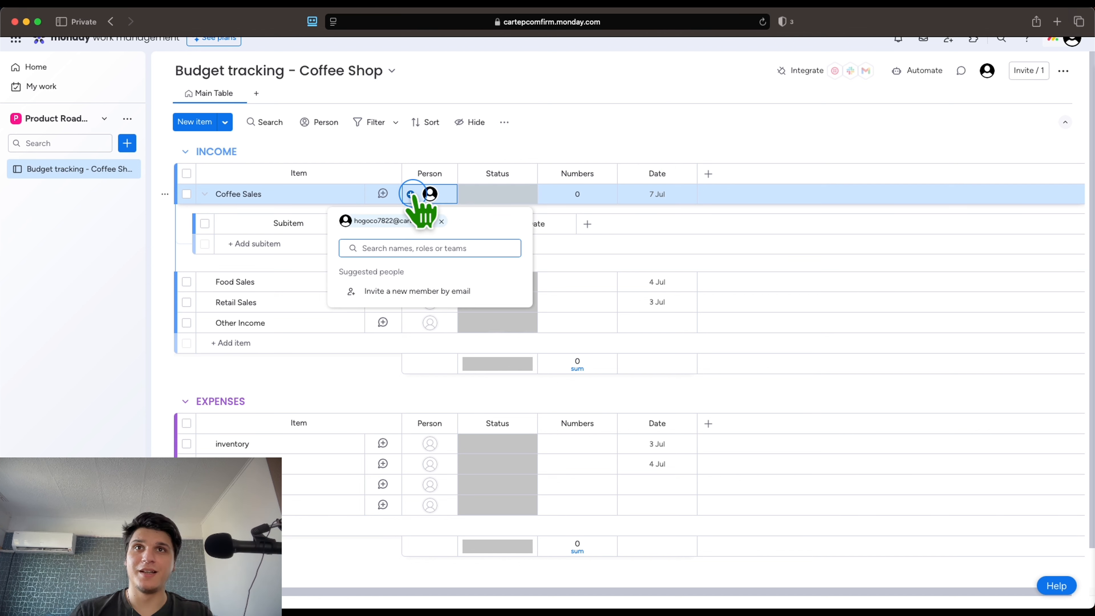
pyautogui.write('james')
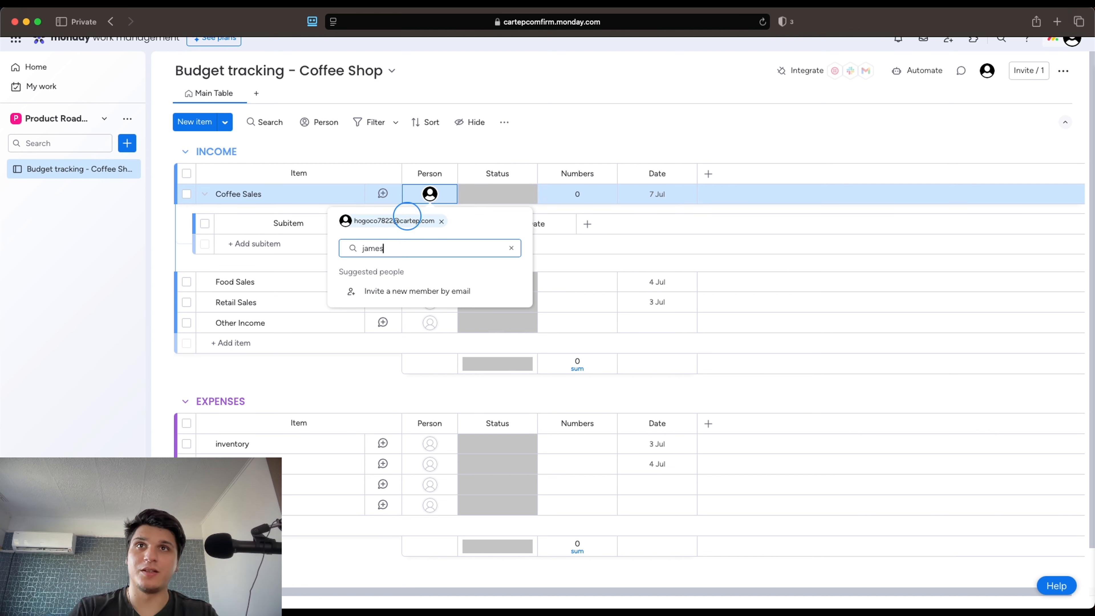
pyautogui.click(441, 220)
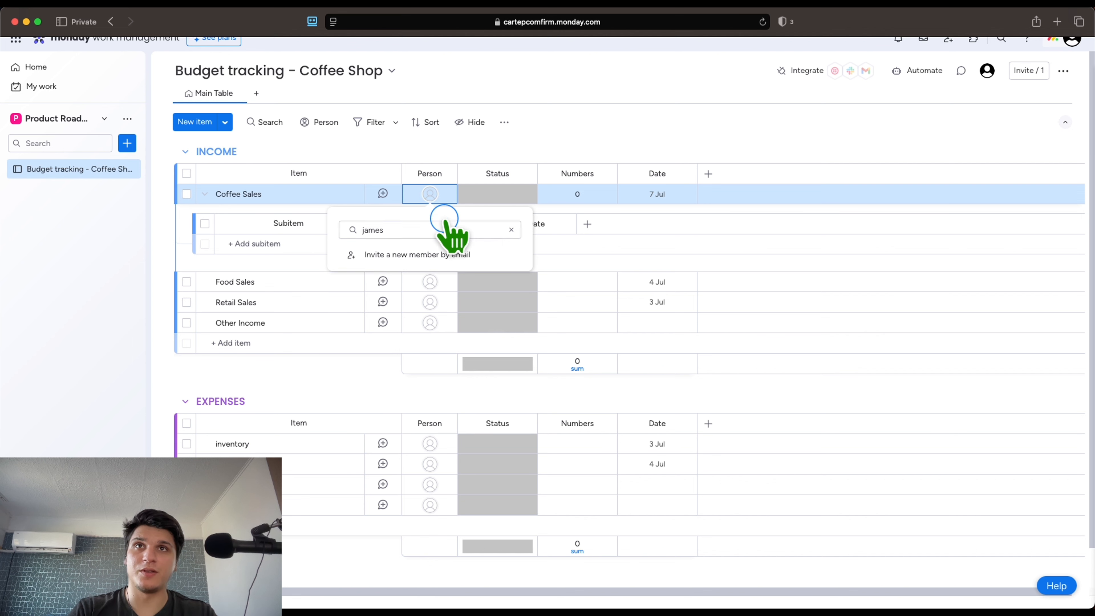
pyautogui.click(426, 254)
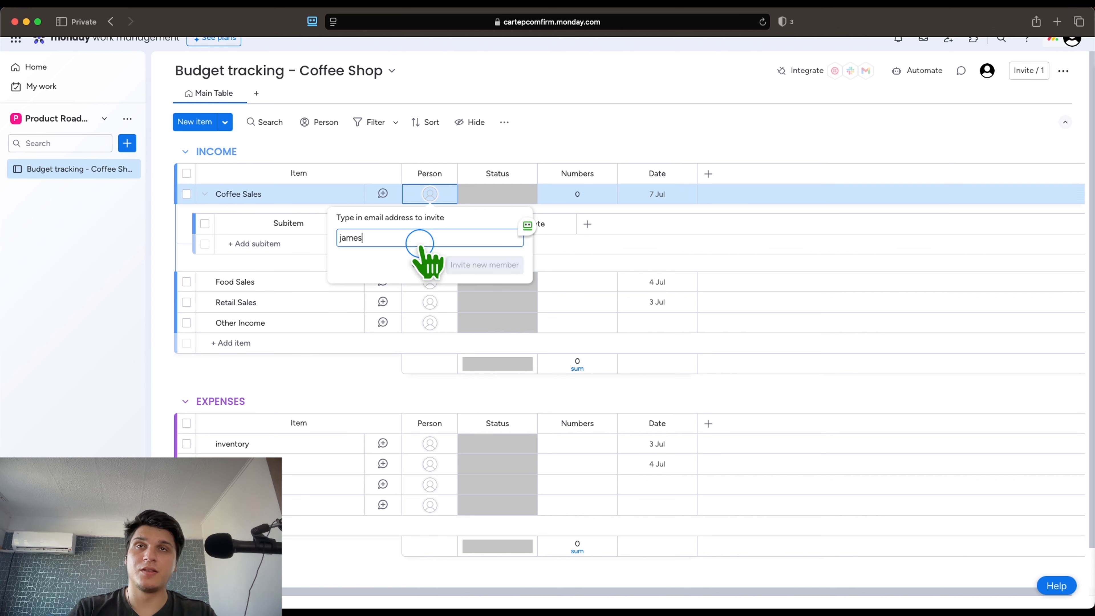
pyautogui.press('BackSpace')
pyautogui.click(727, 128)
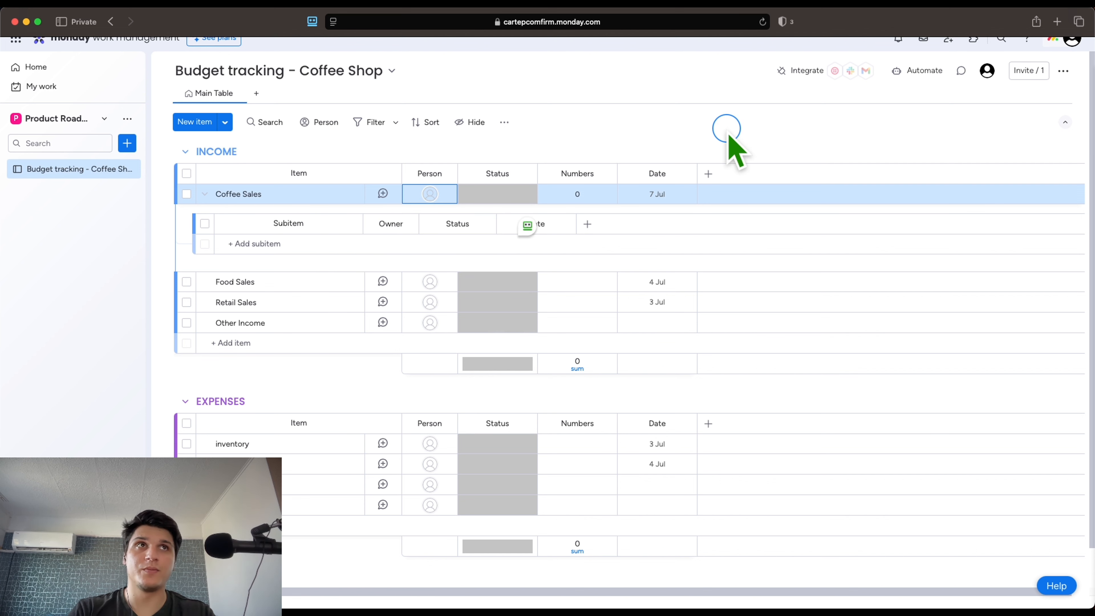
pyautogui.scroll(-2, 727, 129)
pyautogui.scroll(2, 727, 129)
pyautogui.scroll(-2, 646, 242)
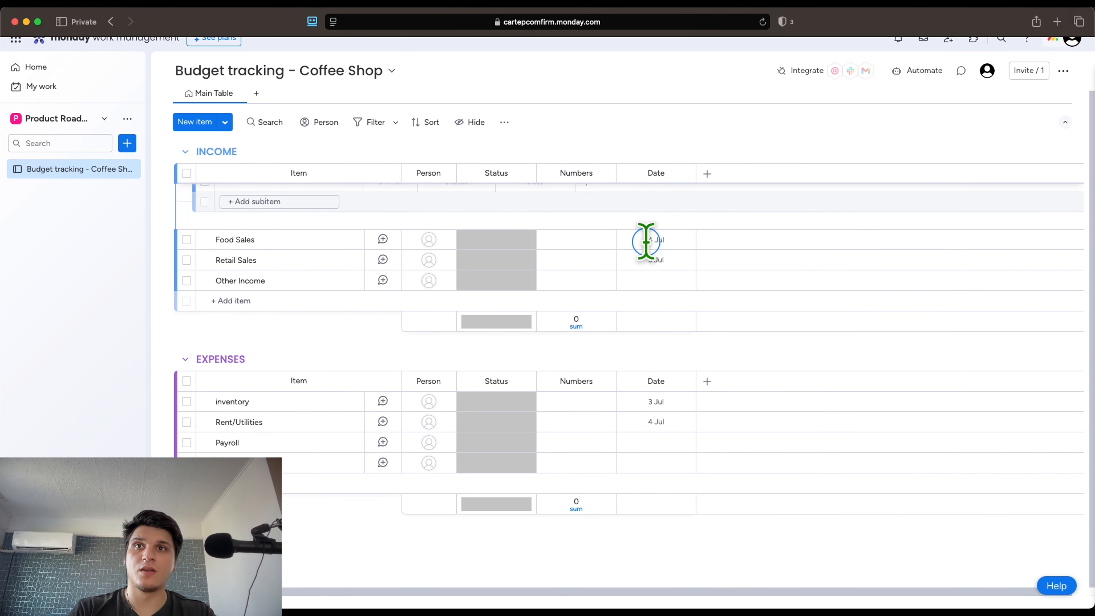
pyautogui.scroll(2, 646, 242)
pyautogui.scroll(-2, 922, 72)
pyautogui.scroll(2, 922, 71)
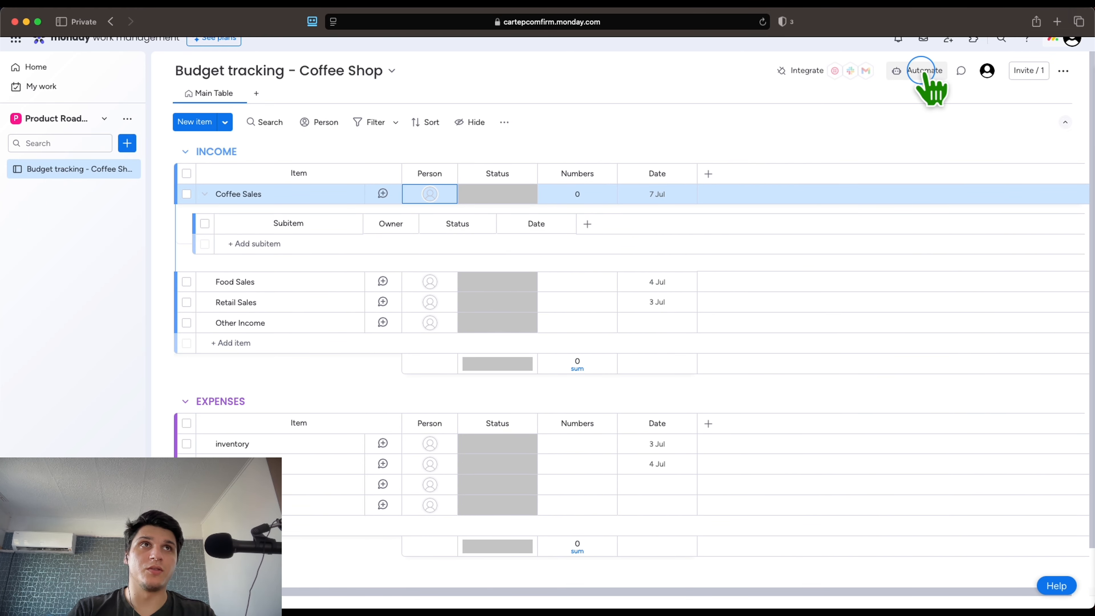
# Enter the first invitee's e-mail address in the workspace Invite dialog
pyautogui.click(947, 39)
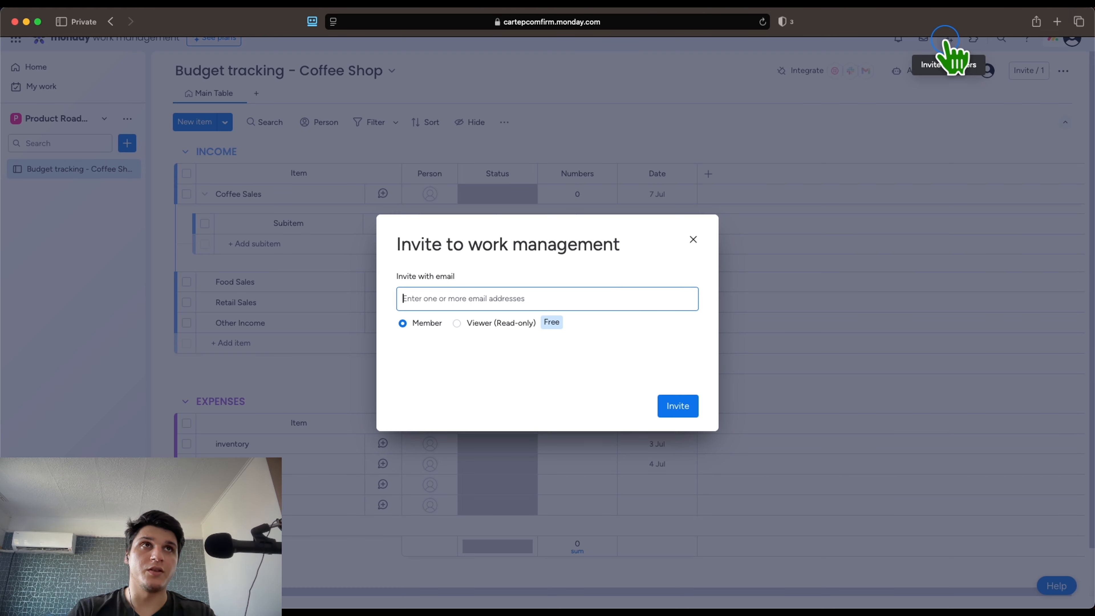
pyautogui.click(488, 289)
pyautogui.write('james')
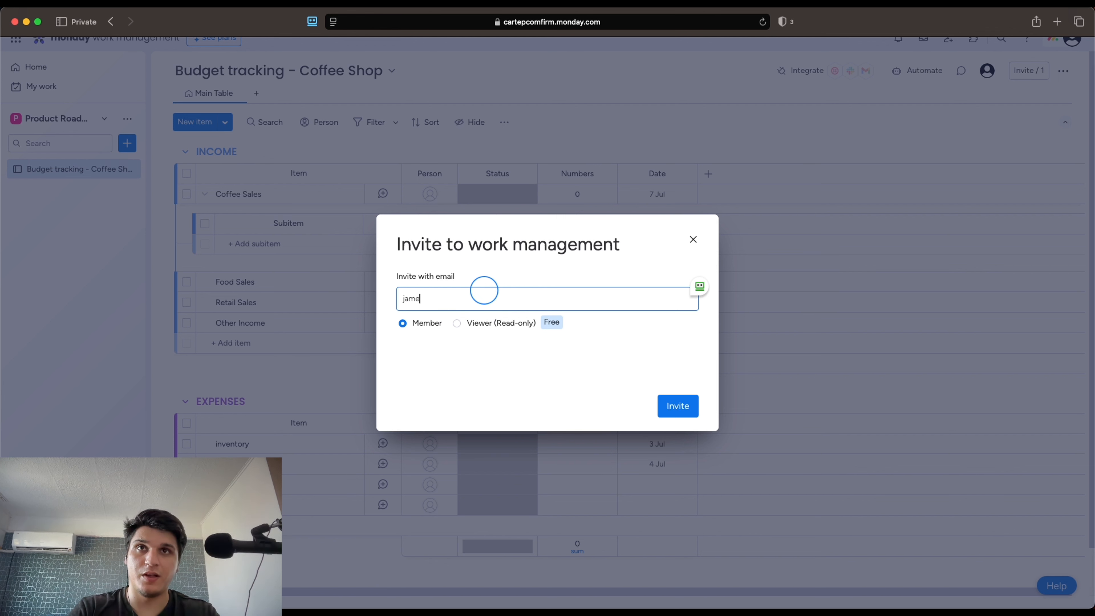
pyautogui.press('Return')
pyautogui.press('BackSpace')
pyautogui.write('james')
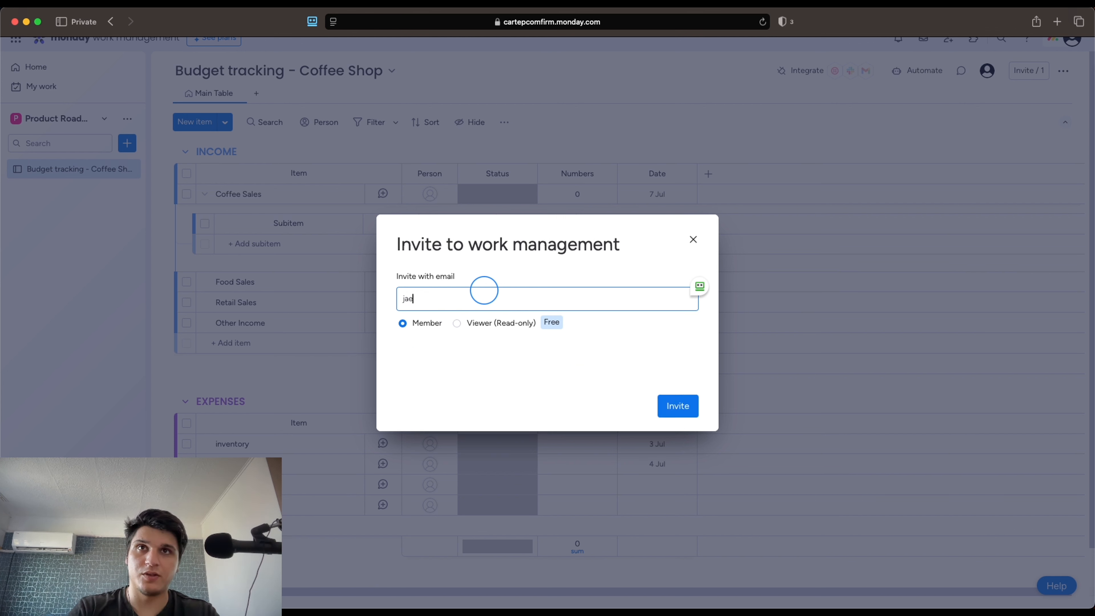
pyautogui.press('Return')
pyautogui.press('BackSpace')
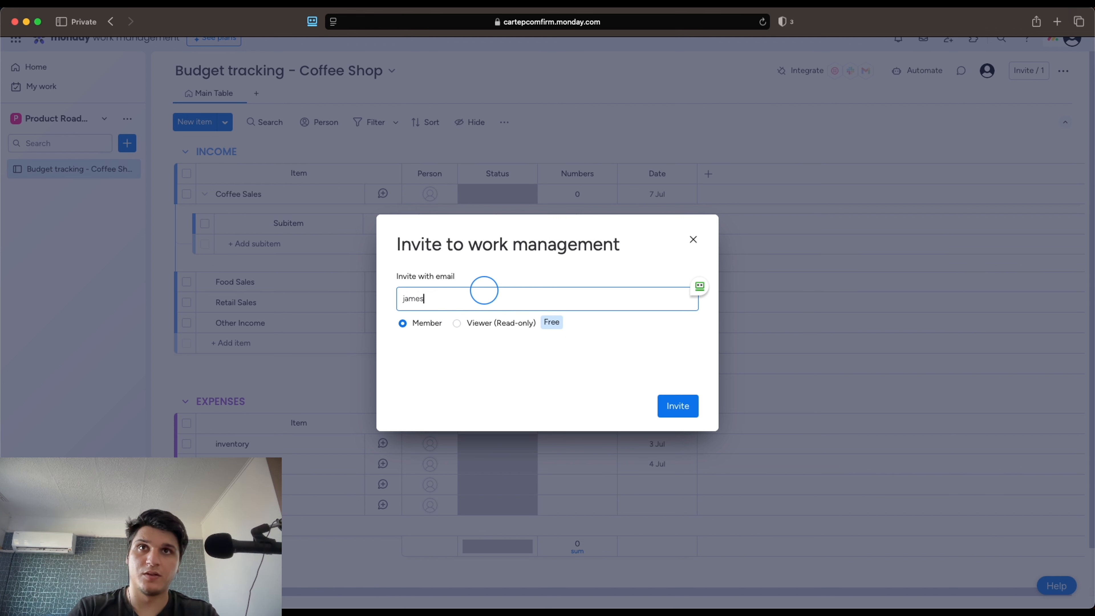
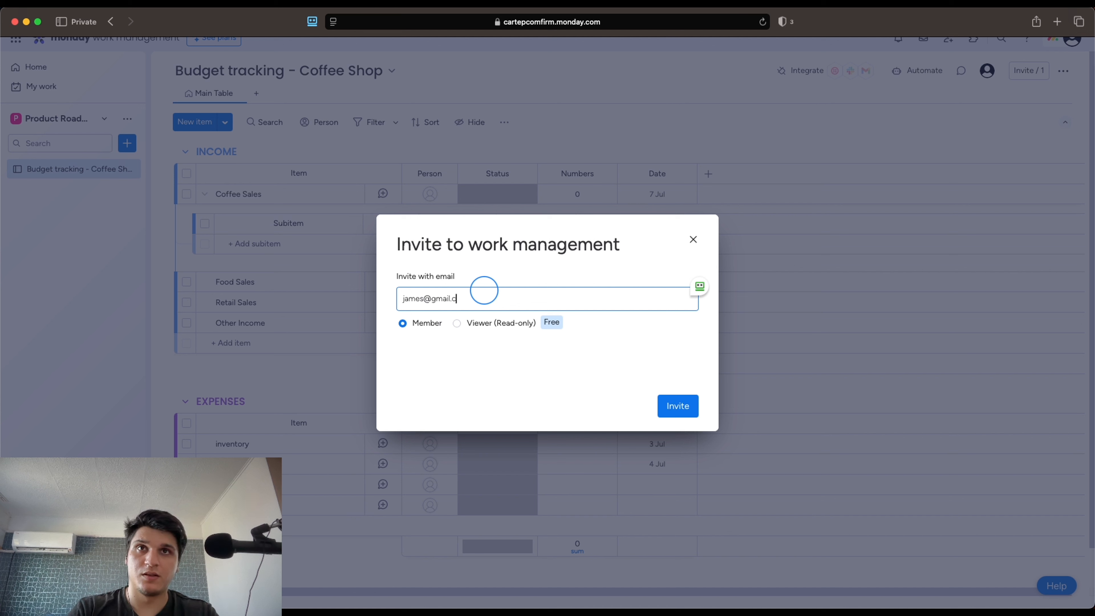
pyautogui.press('Return')
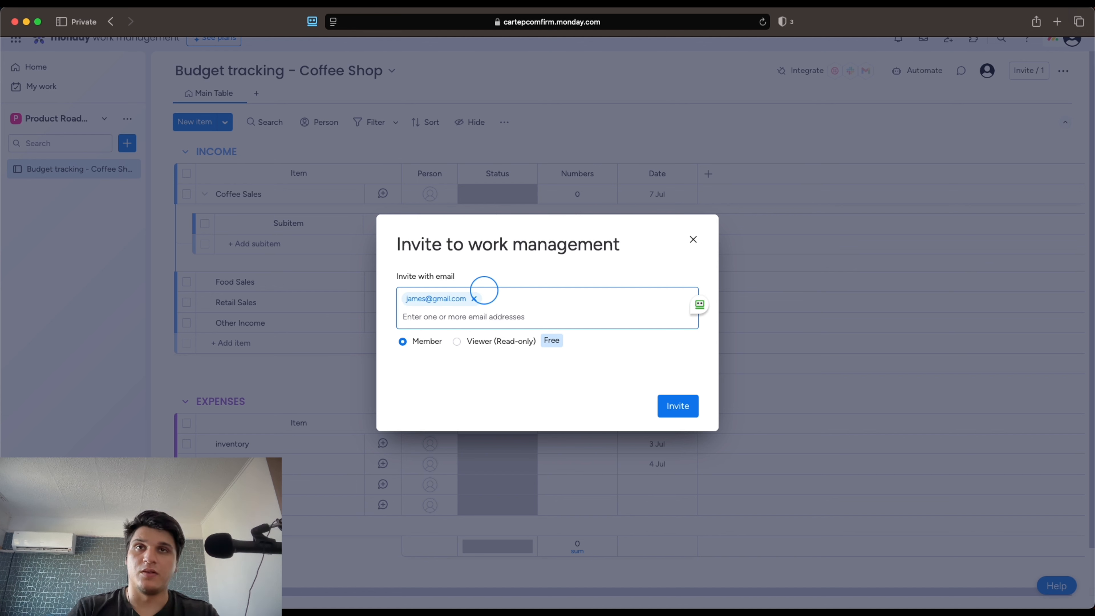
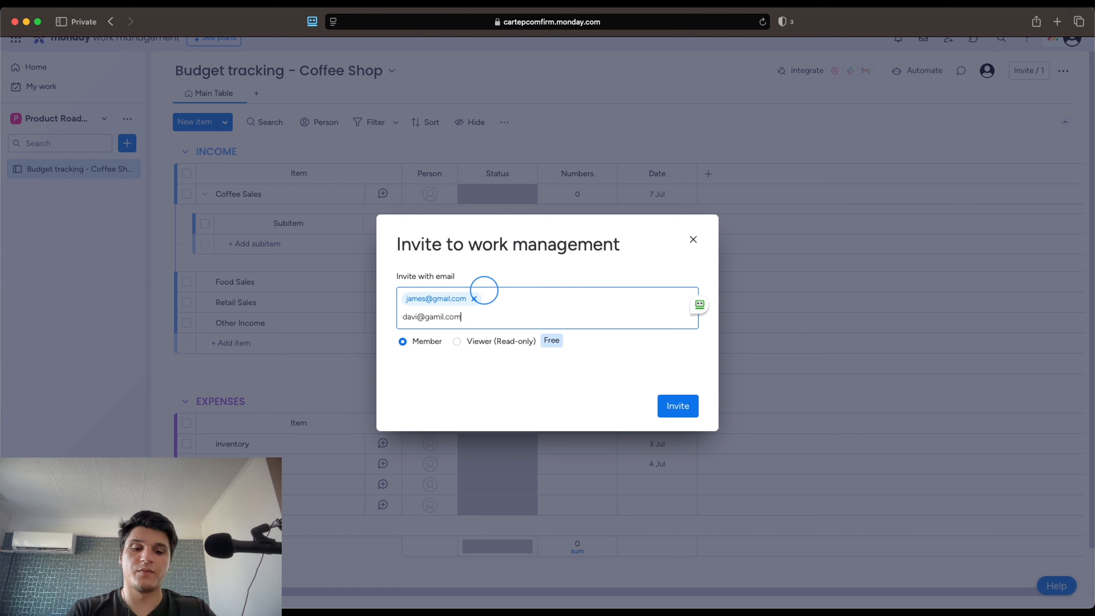
# Add a second invitee's e-mail and send both invitations as Members
pyautogui.click(484, 290)
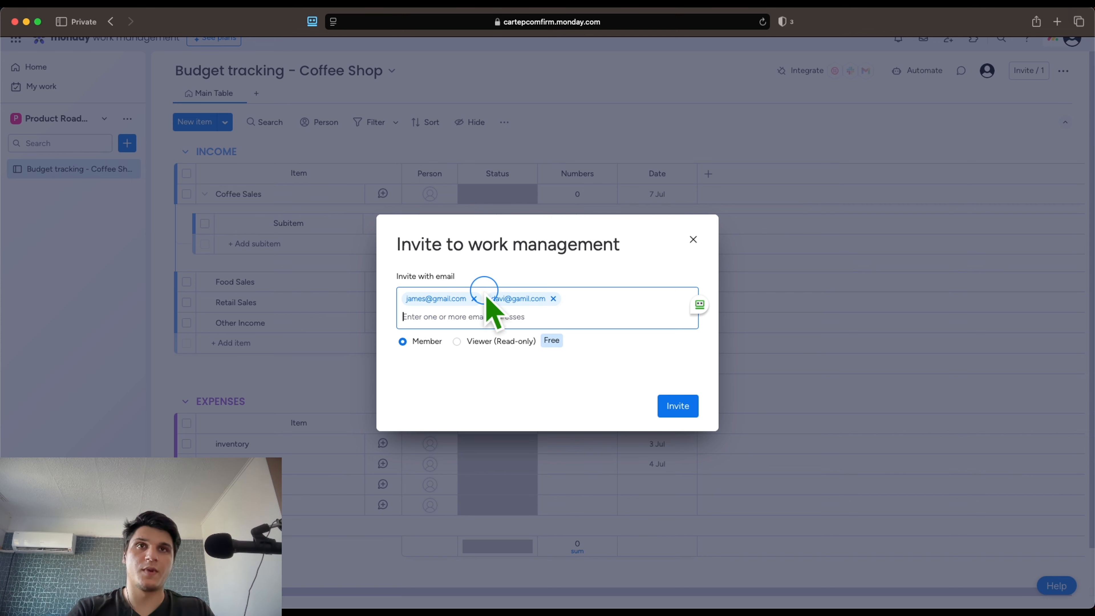
pyautogui.click(679, 408)
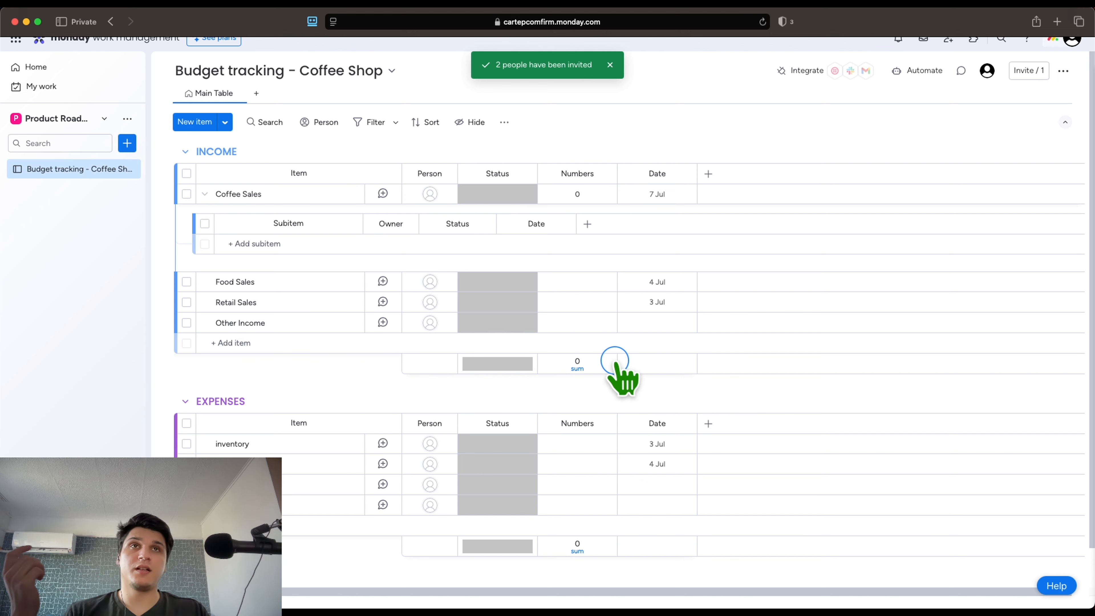
pyautogui.click(901, 71)
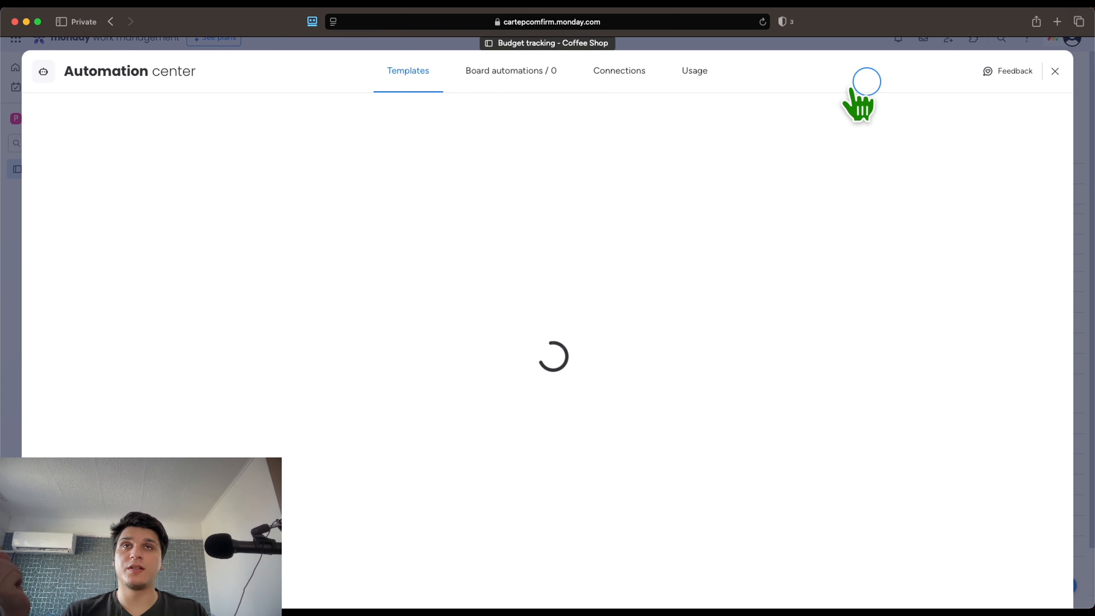
# Clear the 'exp' template search and view the Basic, then Featured, automation templates
pyautogui.click(1055, 71)
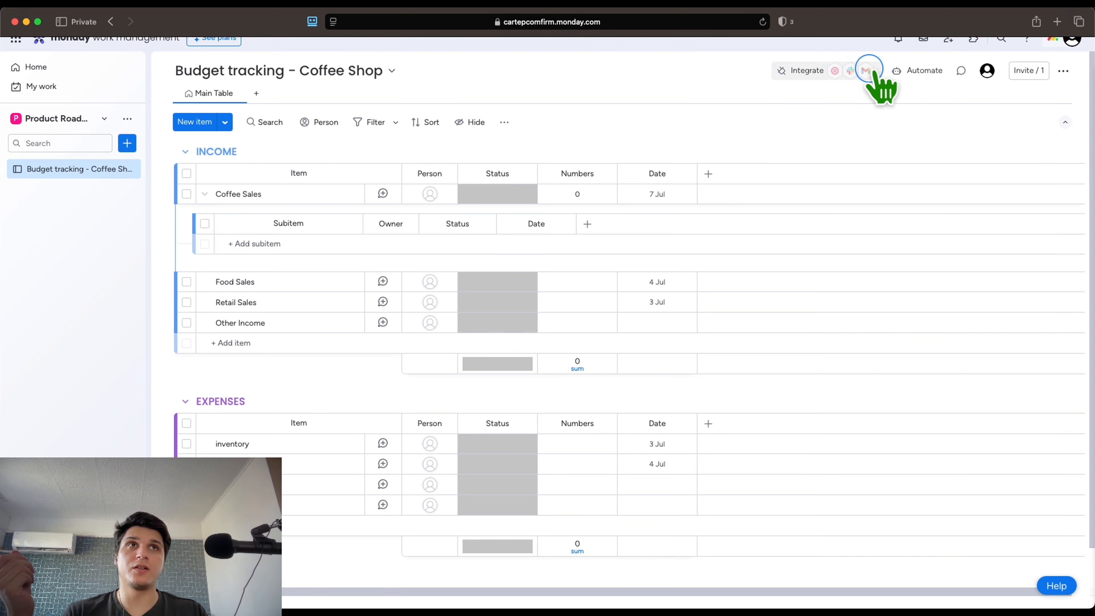
pyautogui.click(888, 72)
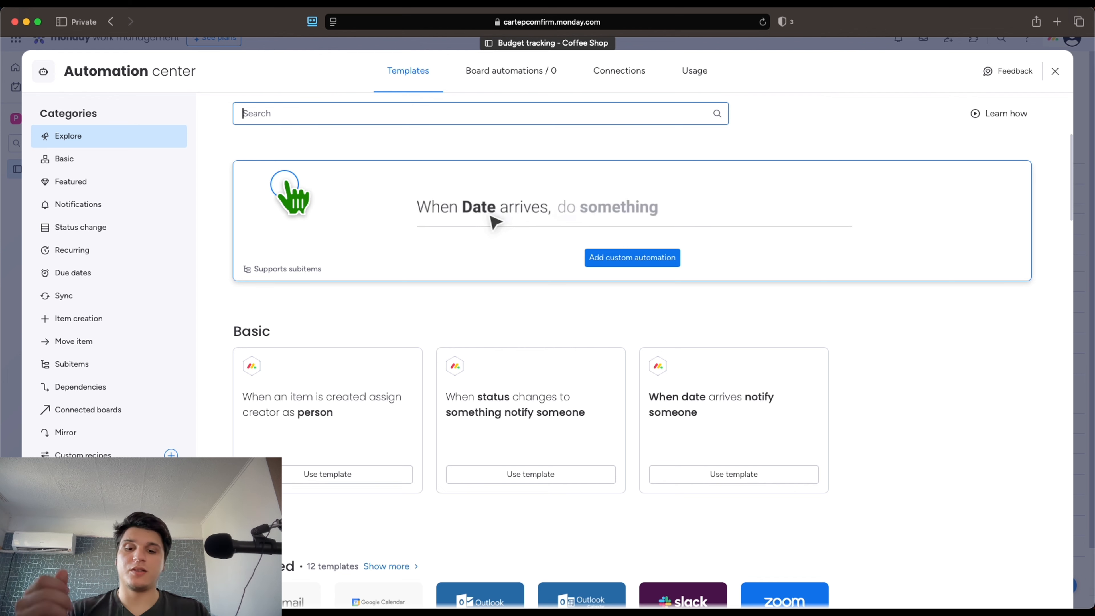
pyautogui.write('exp')
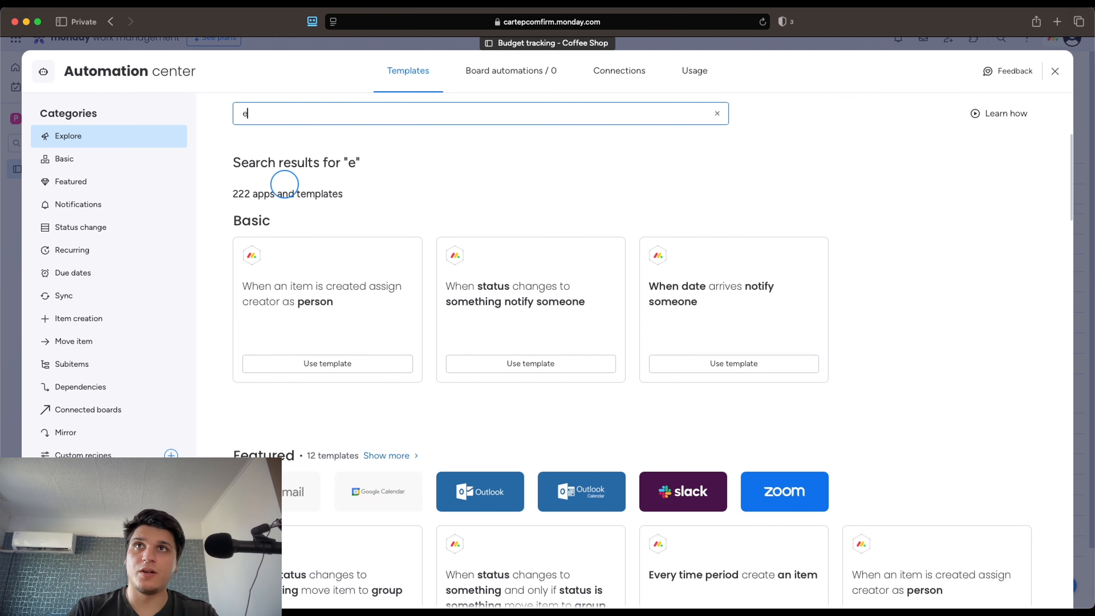
pyautogui.press('BackSpace')
pyautogui.press('BackSpace')
pyautogui.press('BackSpace')
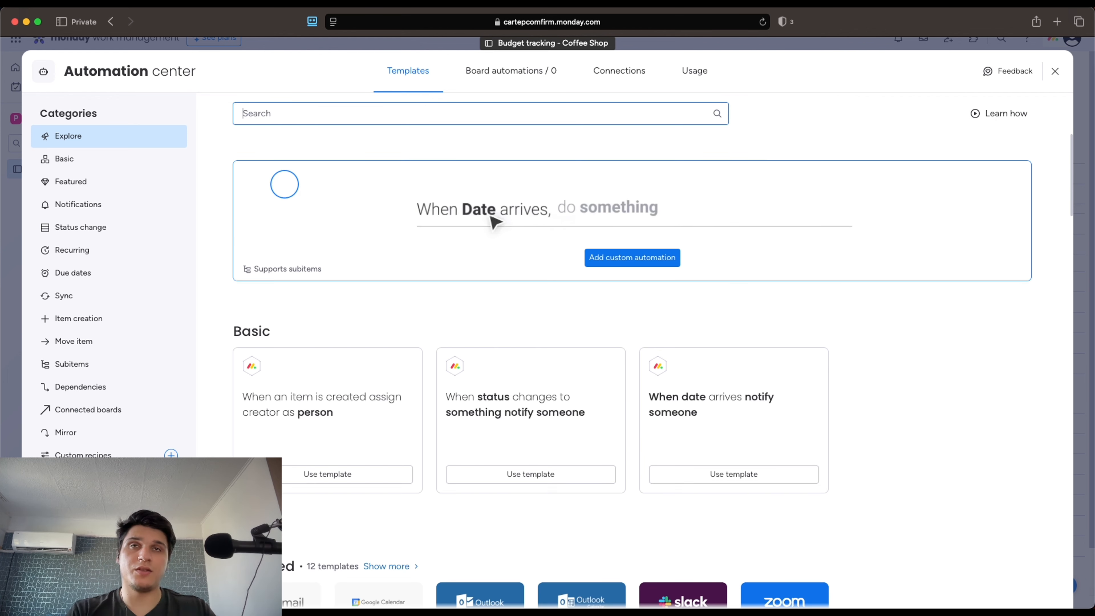
pyautogui.click(107, 161)
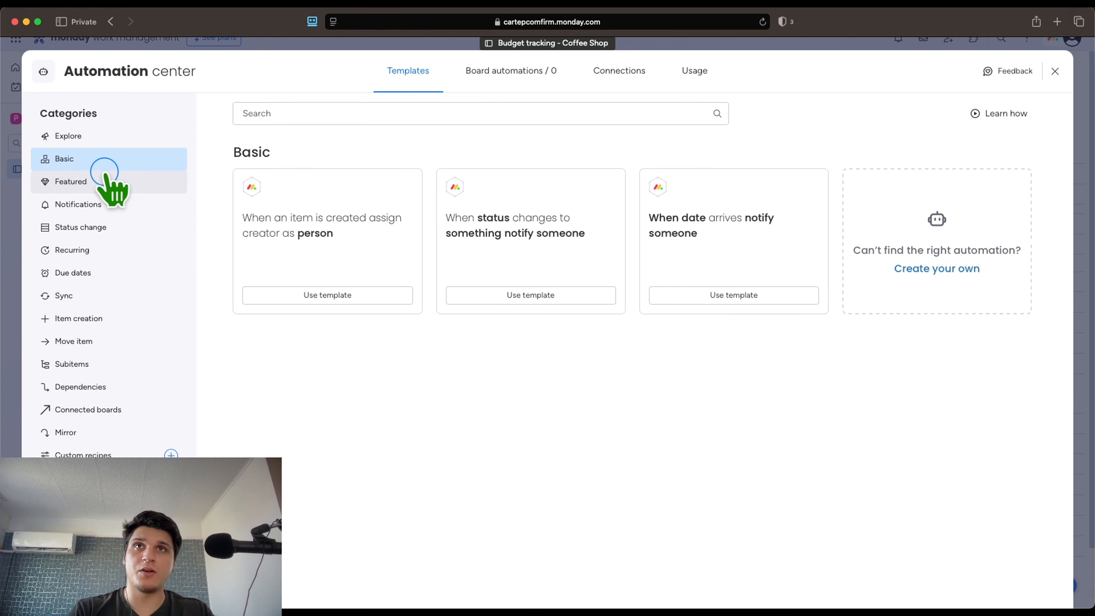
pyautogui.click(109, 183)
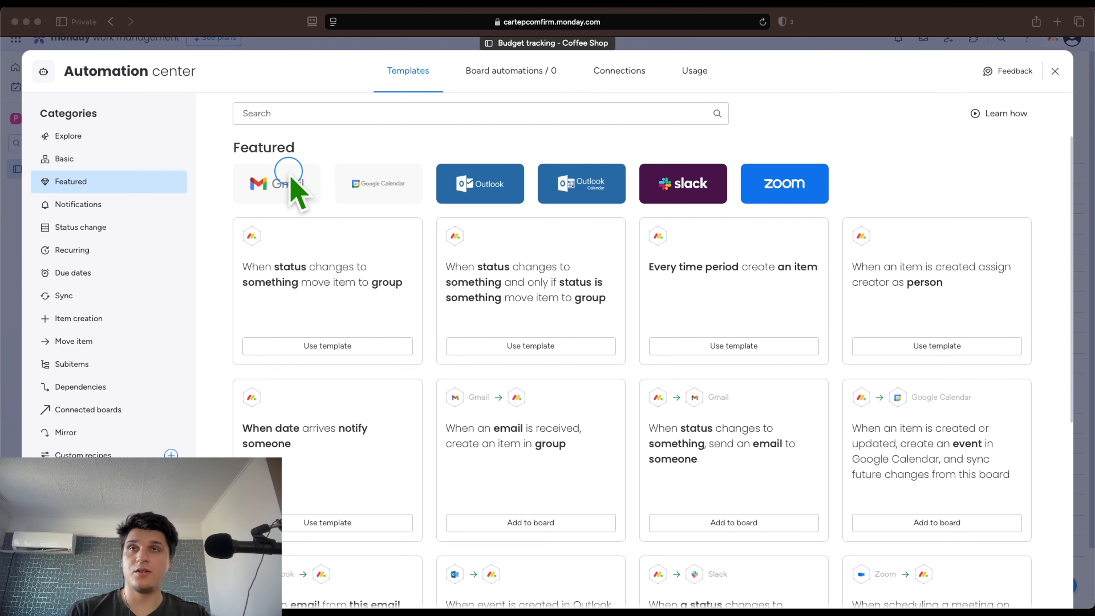
# Choose a Gmail recipe from the Featured Gmail templates to reach the Gmail connection page
pyautogui.click(286, 184)
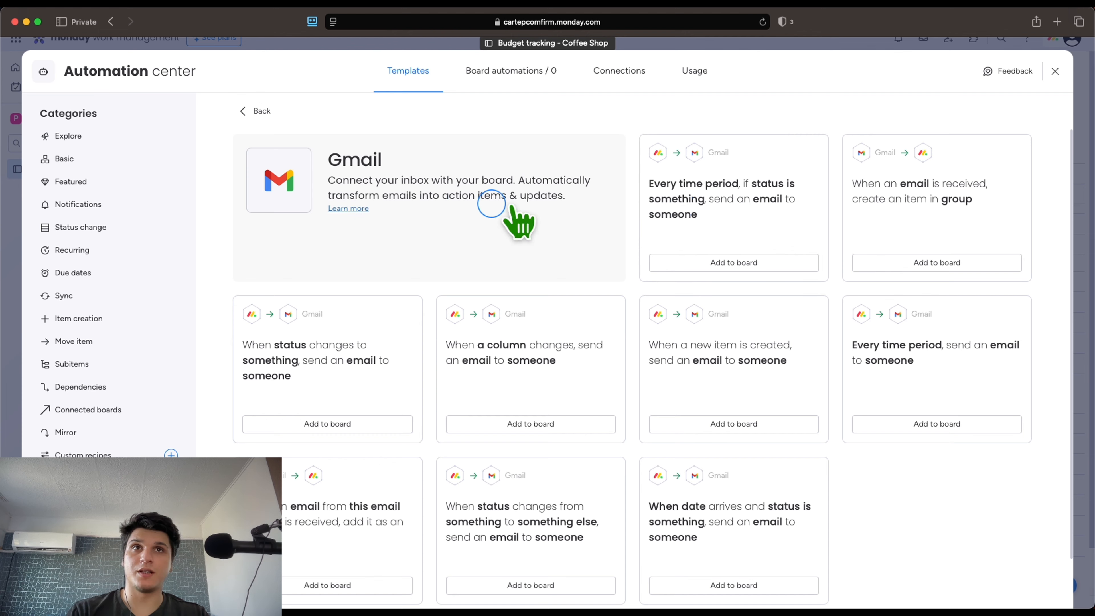
pyautogui.click(687, 218)
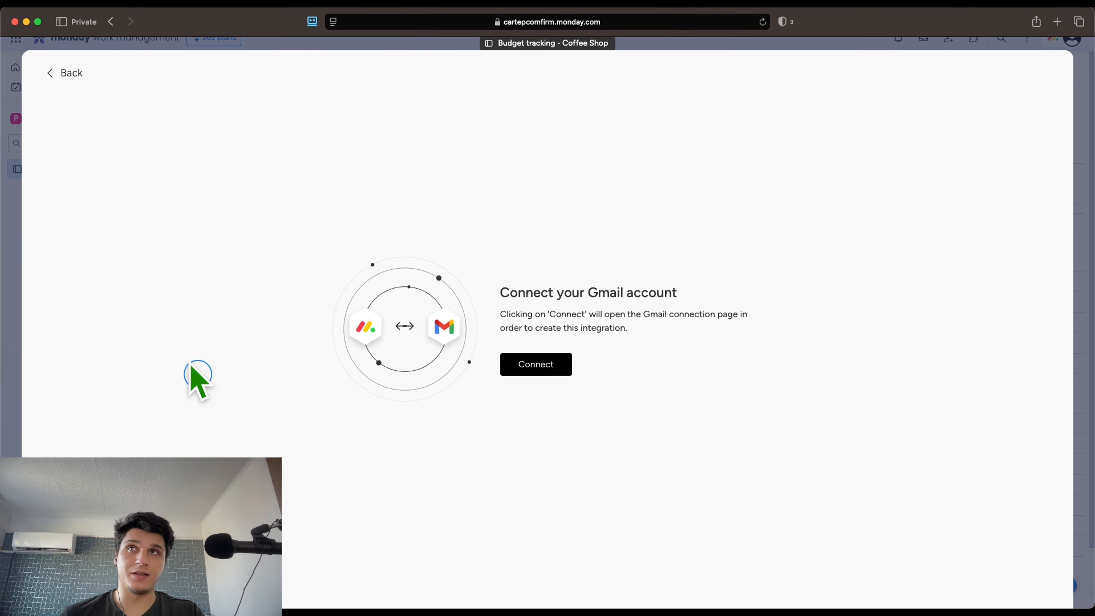
# Add a Tags column to the Income and Expenses tables, then return to the Automation center
pyautogui.click(64, 73)
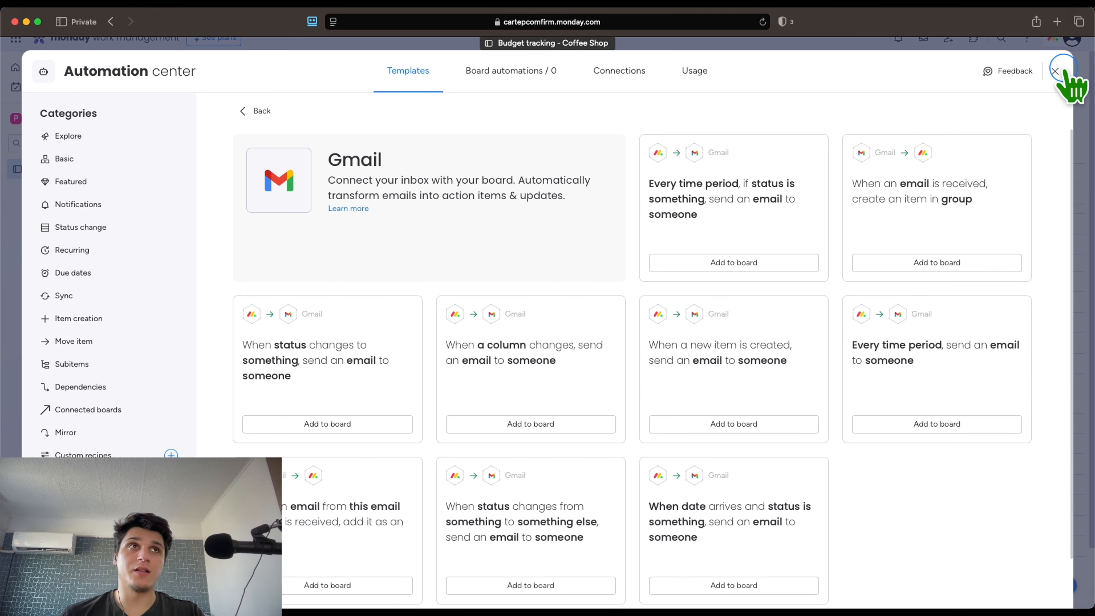
pyautogui.click(1055, 71)
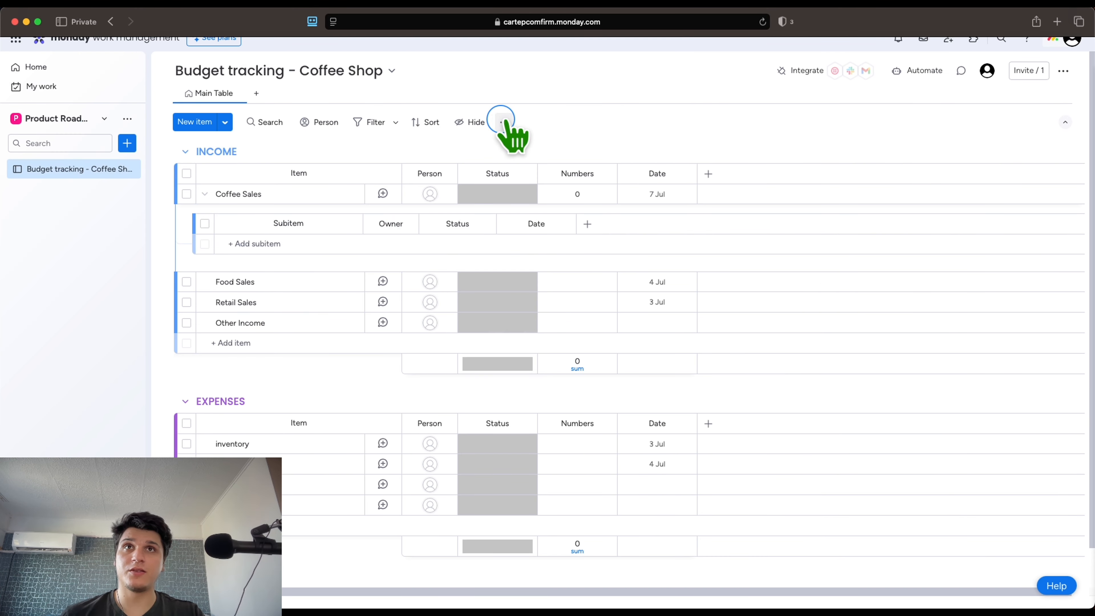
pyautogui.click(708, 173)
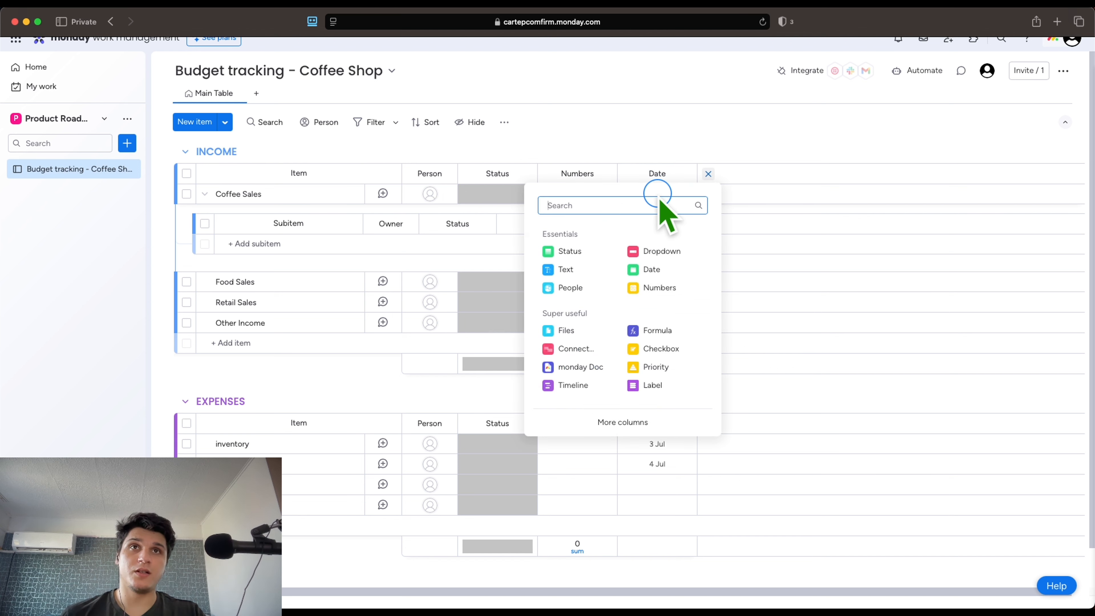
pyautogui.write('key')
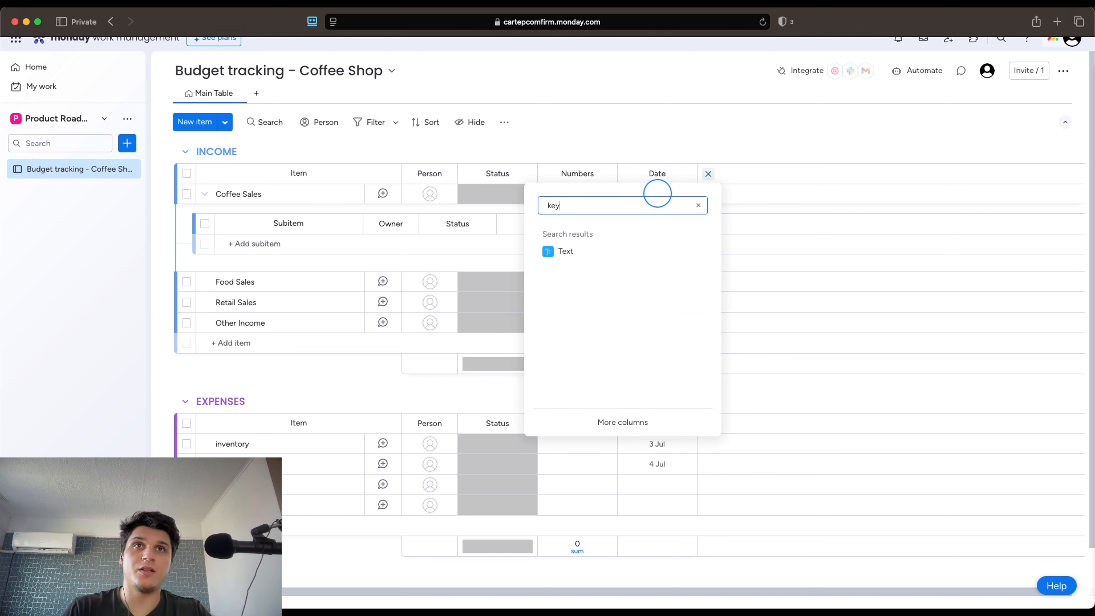
pyautogui.press('BackSpace')
pyautogui.press('BackSpace')
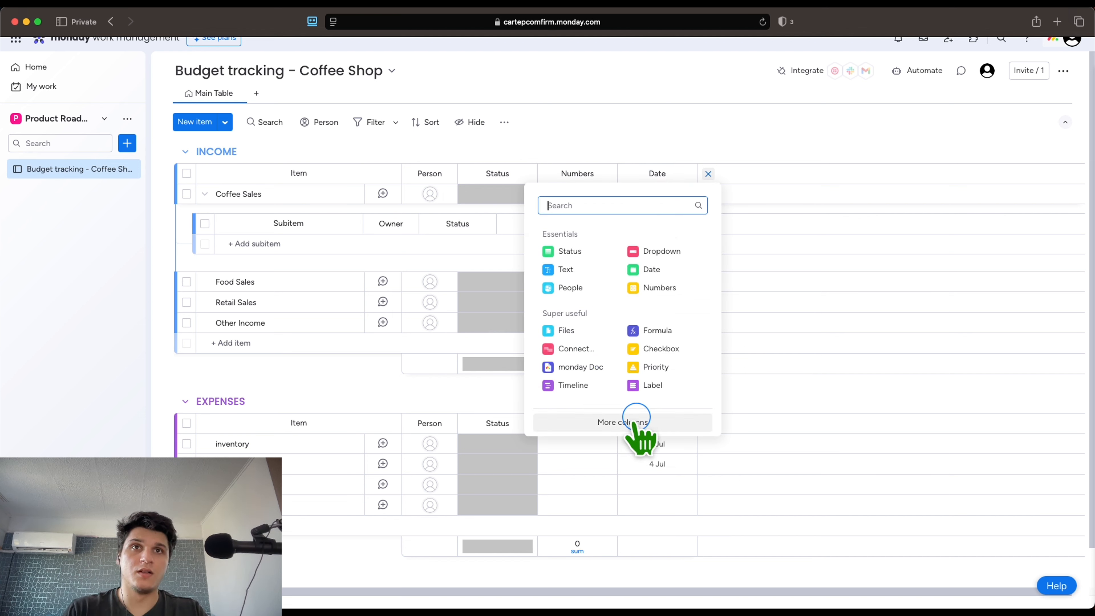
pyautogui.click(633, 423)
pyautogui.click(340, 81)
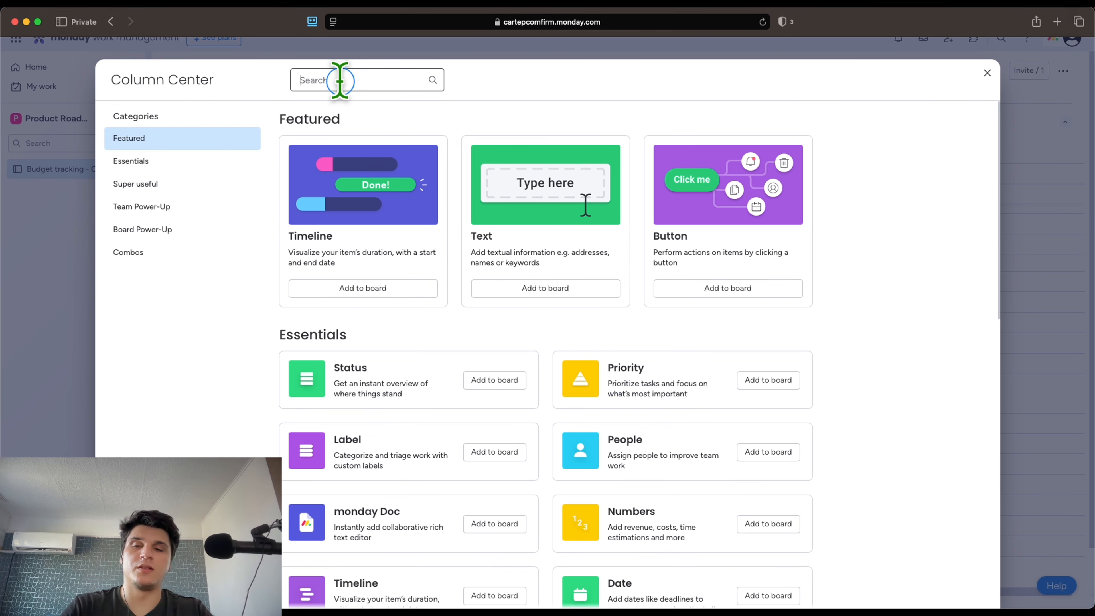
pyautogui.write('tag')
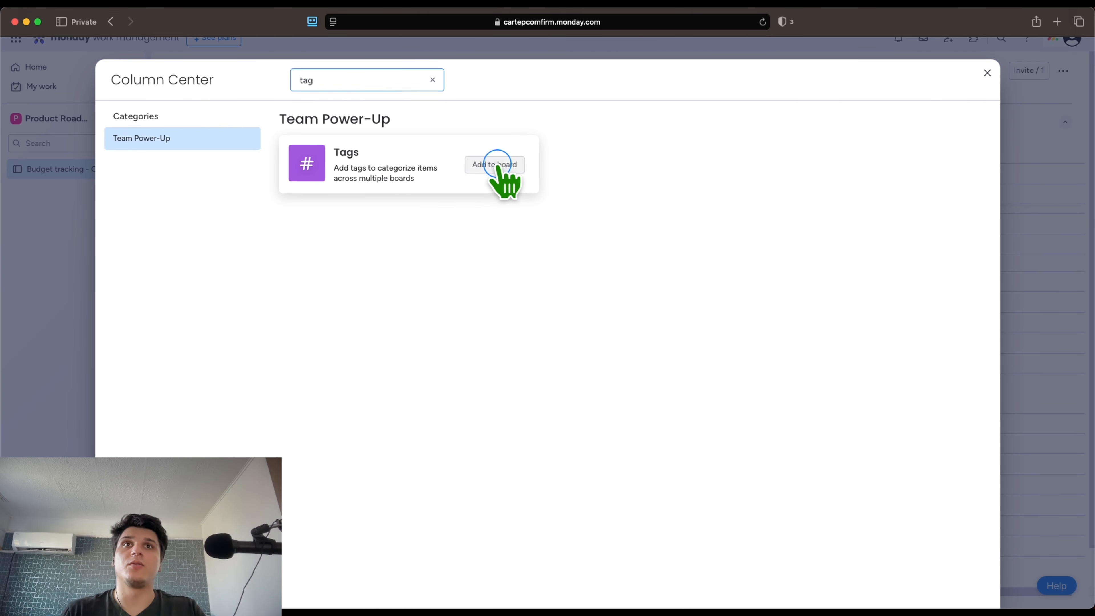
pyautogui.click(495, 164)
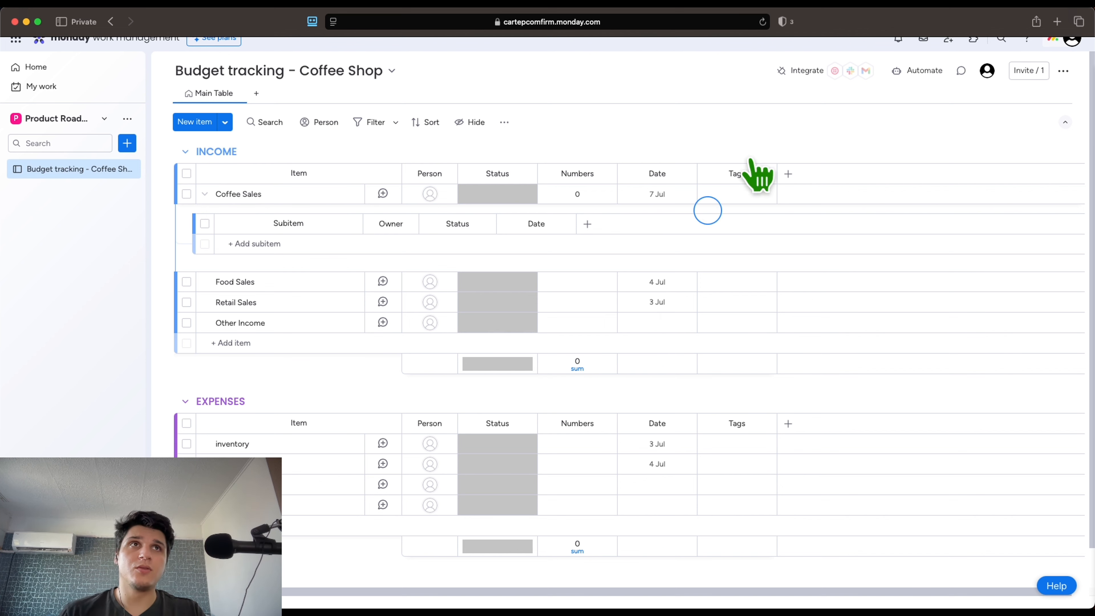
pyautogui.click(917, 70)
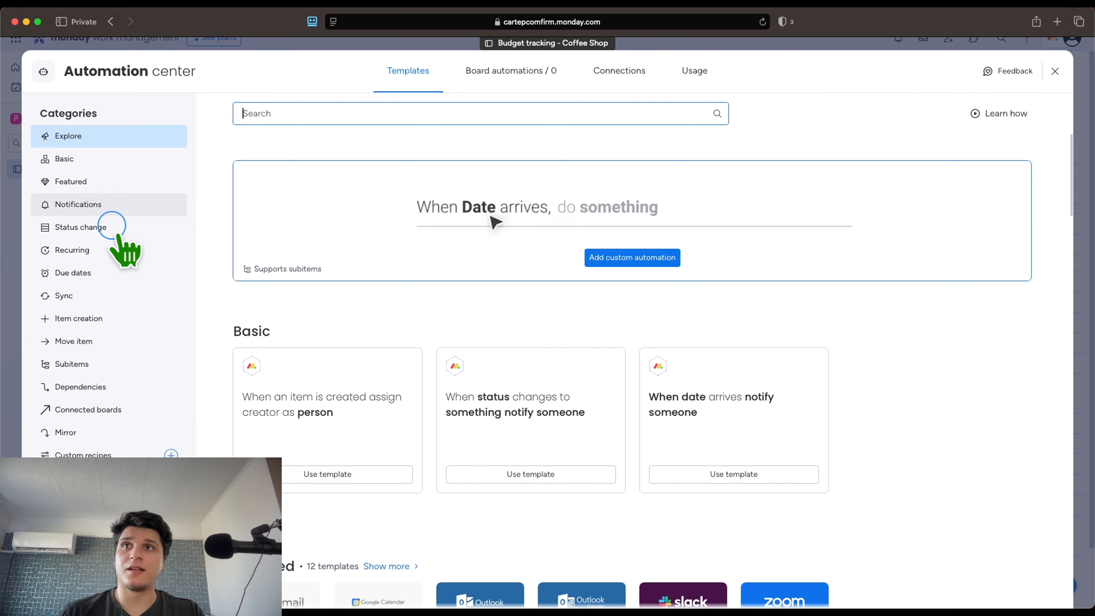
# Browse the Gmail automation templates, then view the empty board automations list
pyautogui.scroll(-3, 276, 414)
pyautogui.click(287, 533)
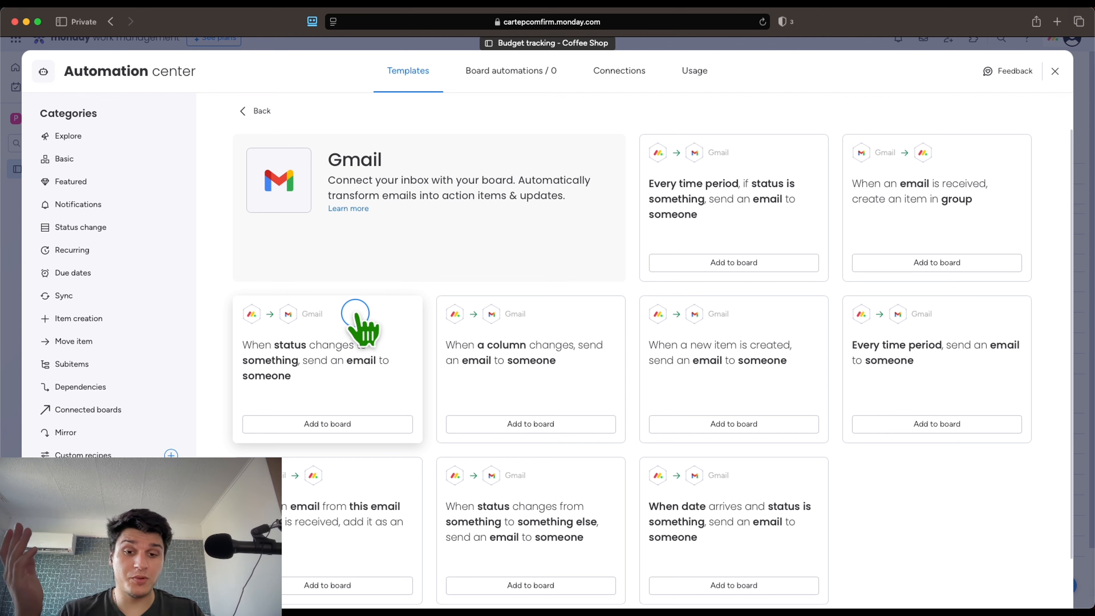
pyautogui.scroll(-3, 358, 319)
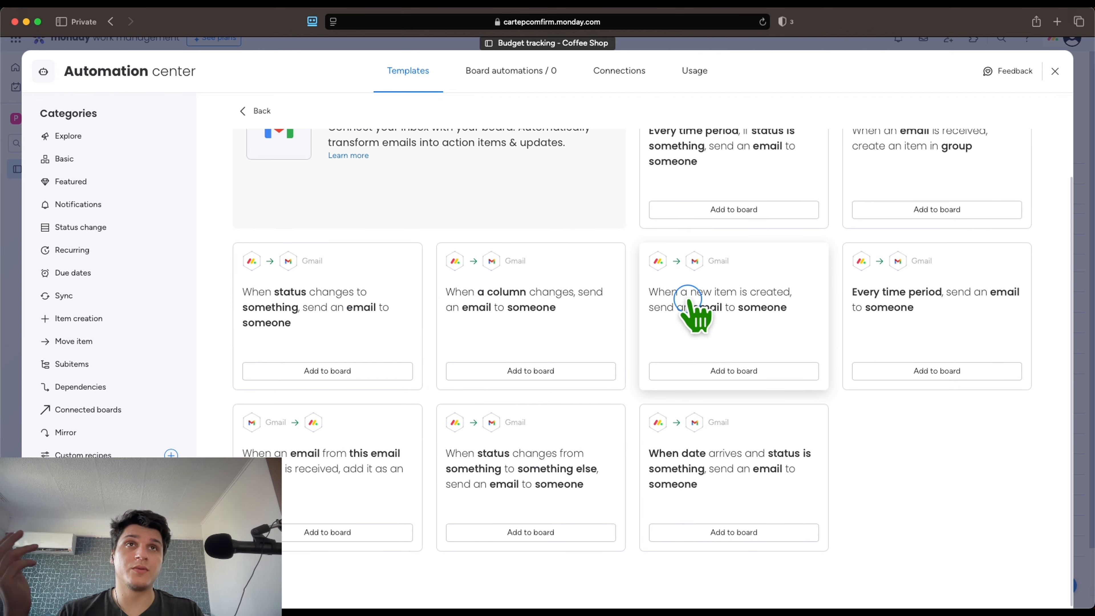
pyautogui.scroll(2, 690, 309)
pyautogui.scroll(-2, 694, 308)
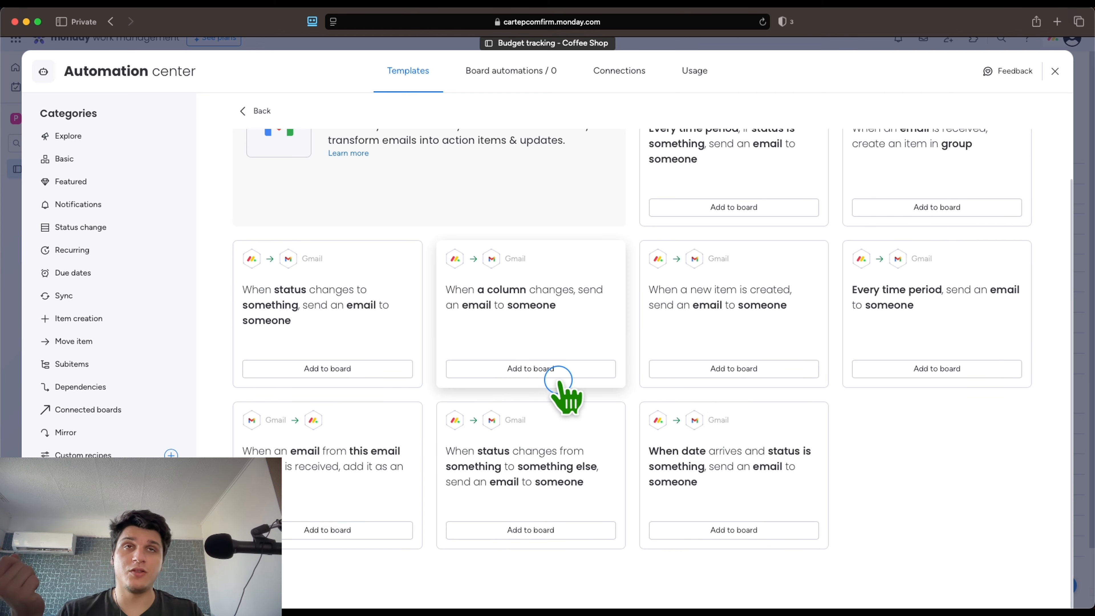
pyautogui.scroll(3, 557, 384)
pyautogui.click(474, 82)
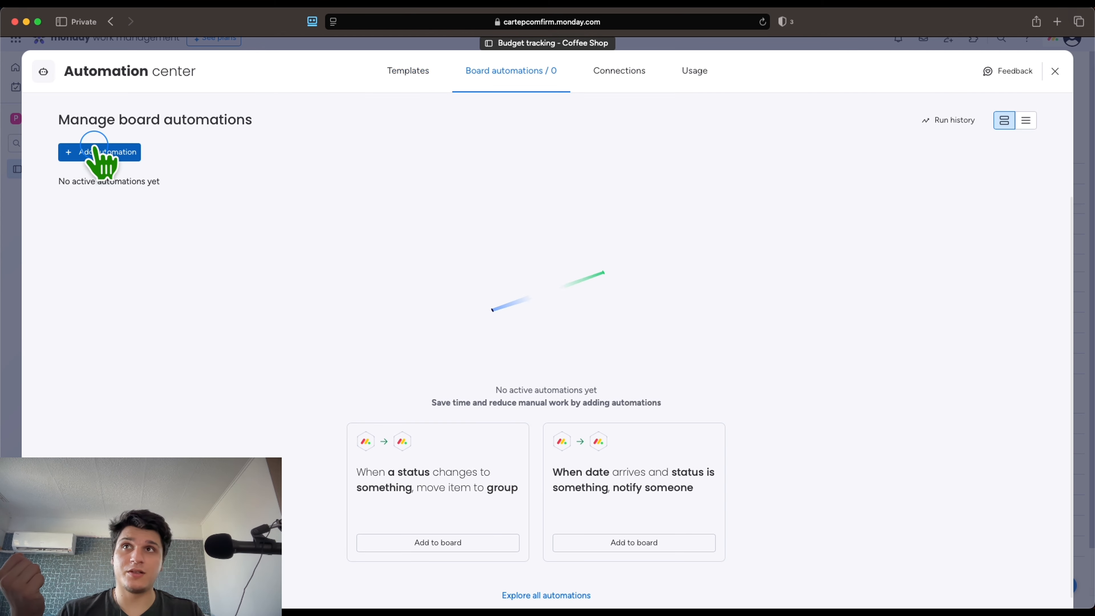
# Start a custom automation using the 'When status changes to something' trigger
pyautogui.click(71, 154)
pyautogui.click(340, 152)
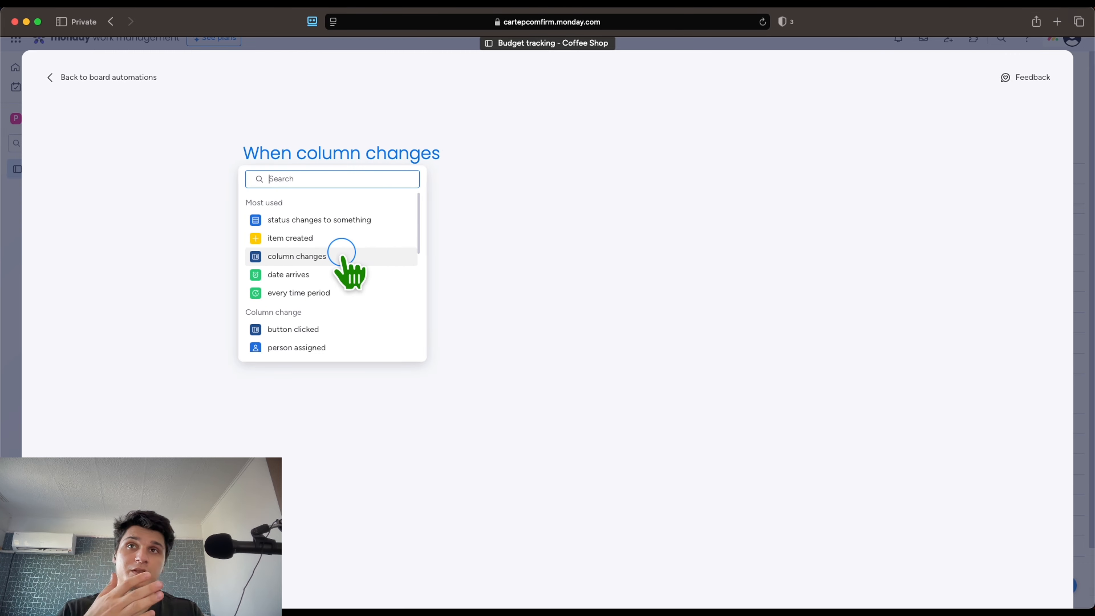
pyautogui.scroll(-5, 345, 258)
pyautogui.scroll(-2, 343, 257)
pyautogui.scroll(10, 342, 253)
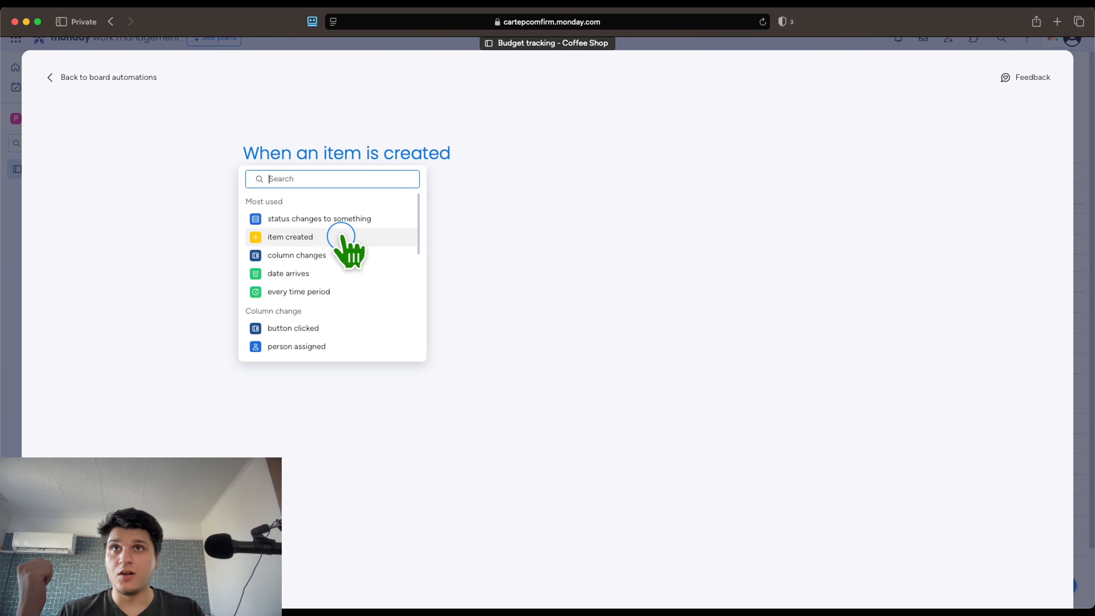
pyautogui.click(341, 218)
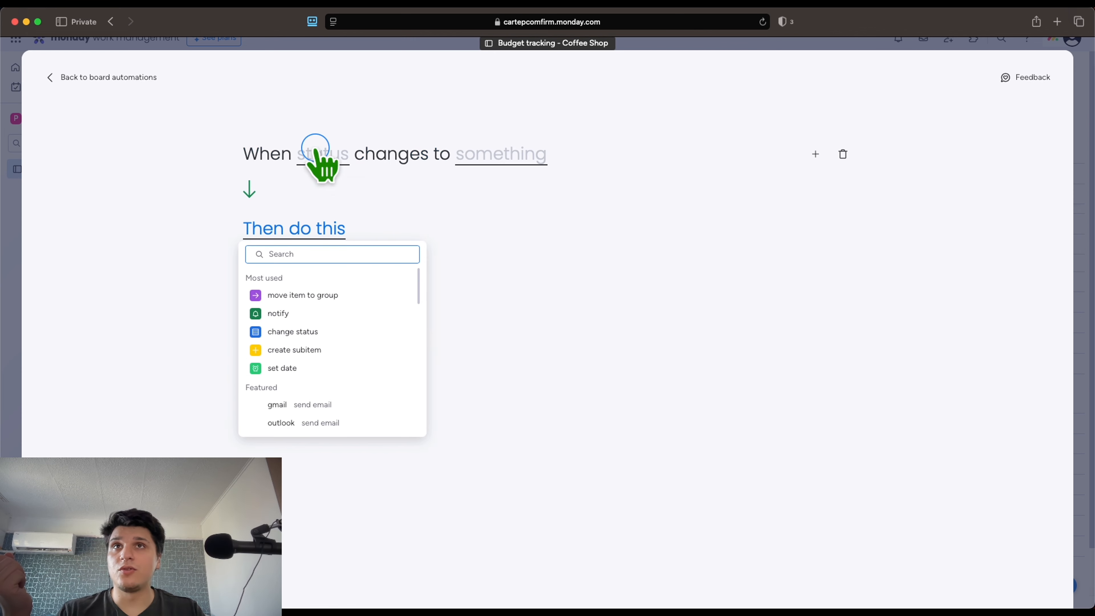
pyautogui.click(476, 239)
# Set the trigger to fire when the Status column changes to Paid
pyautogui.click(473, 160)
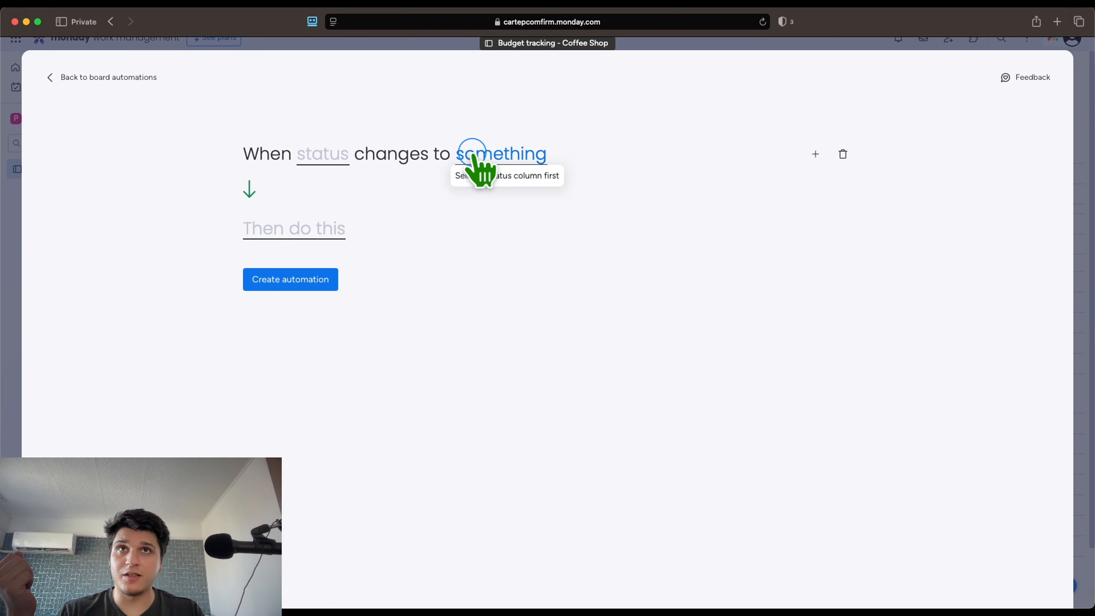
pyautogui.click(324, 156)
pyautogui.click(333, 199)
pyautogui.click(498, 161)
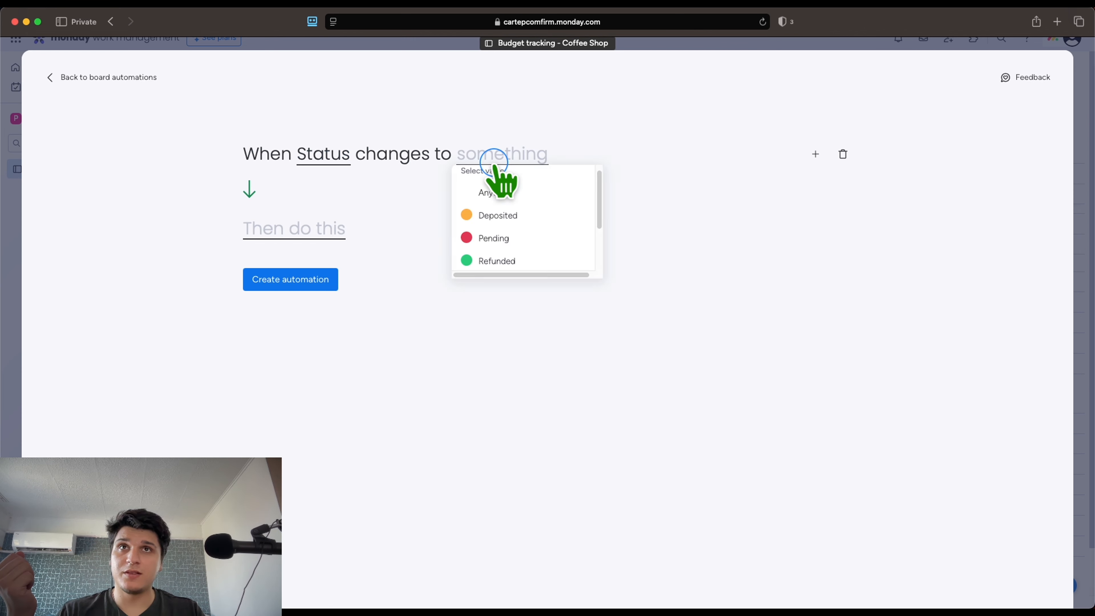
pyautogui.scroll(-3, 521, 220)
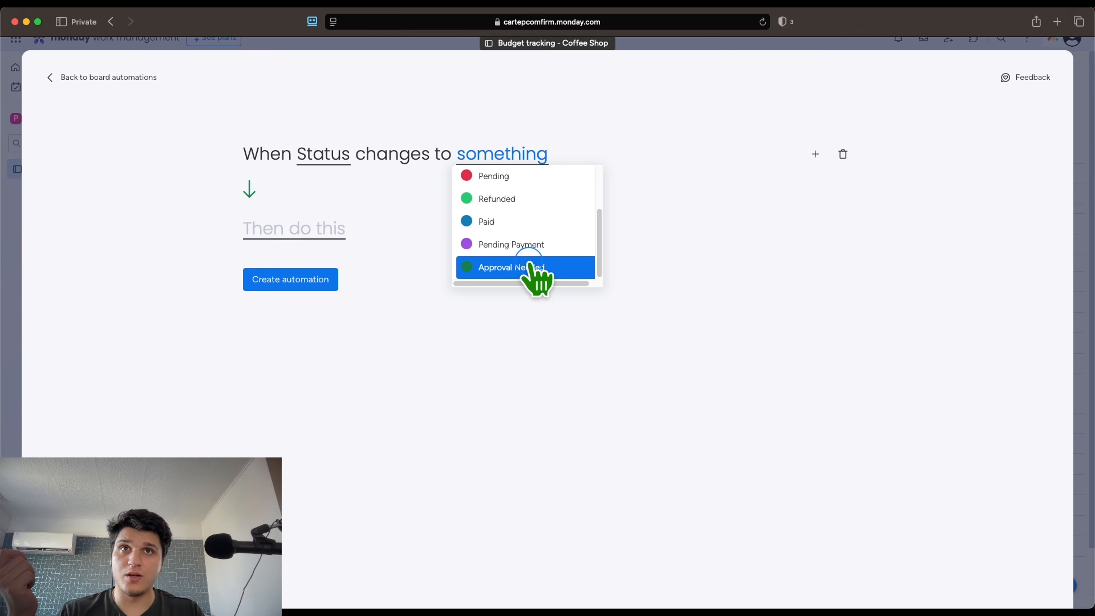
pyautogui.click(474, 272)
pyautogui.click(517, 154)
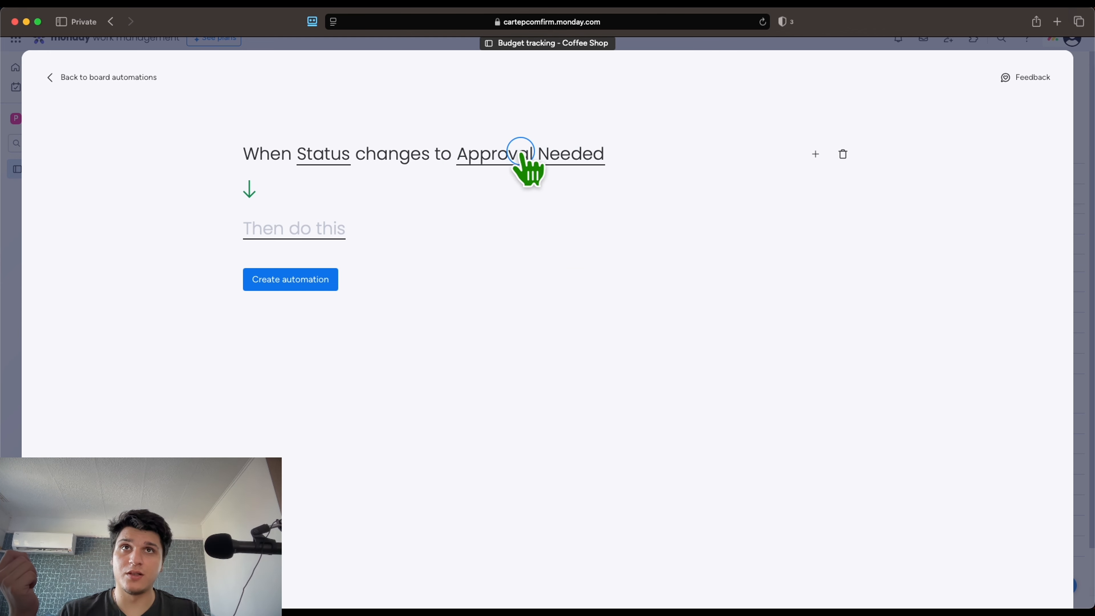
pyautogui.scroll(-2, 521, 233)
pyautogui.scroll(2, 521, 235)
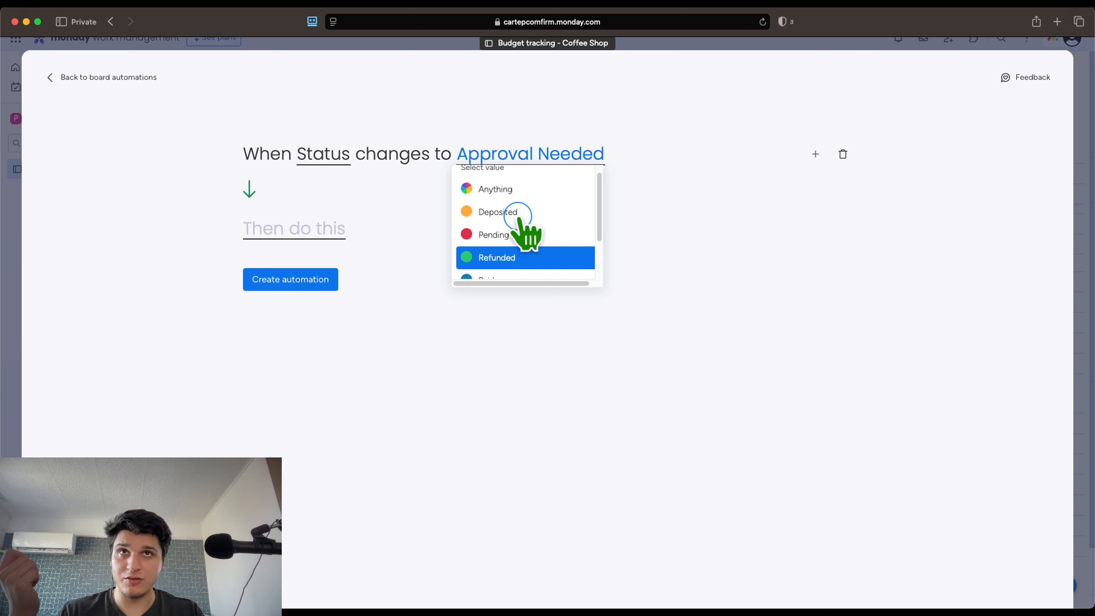
pyautogui.scroll(-2, 521, 235)
pyautogui.click(523, 240)
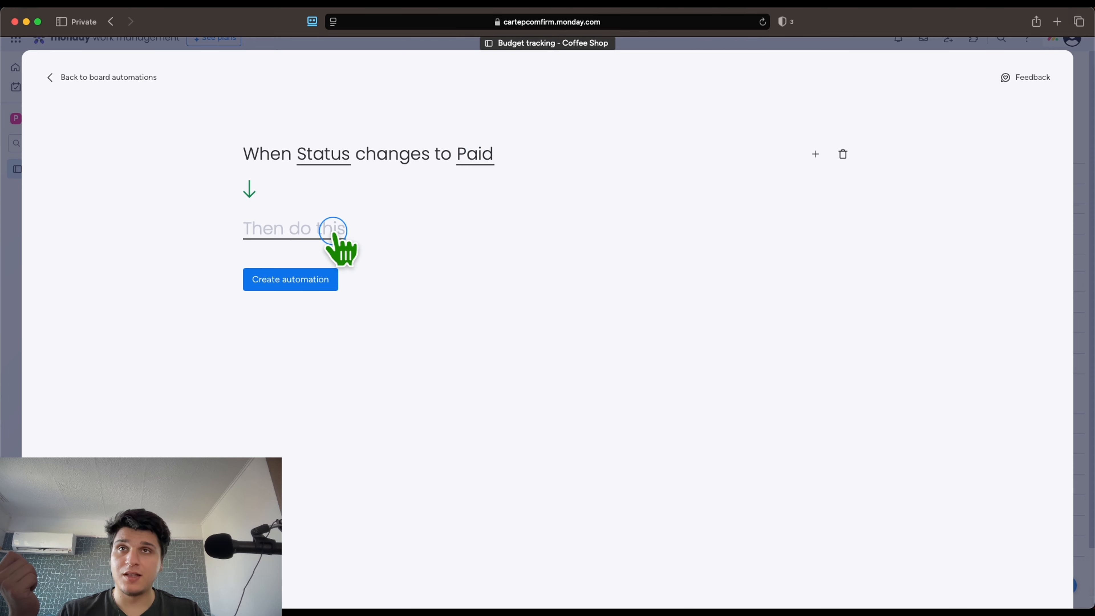
# Add the Gmail 'send an email' action after the Paid trigger
pyautogui.click(337, 230)
pyautogui.scroll(-10, 306, 361)
pyautogui.scroll(8, 298, 337)
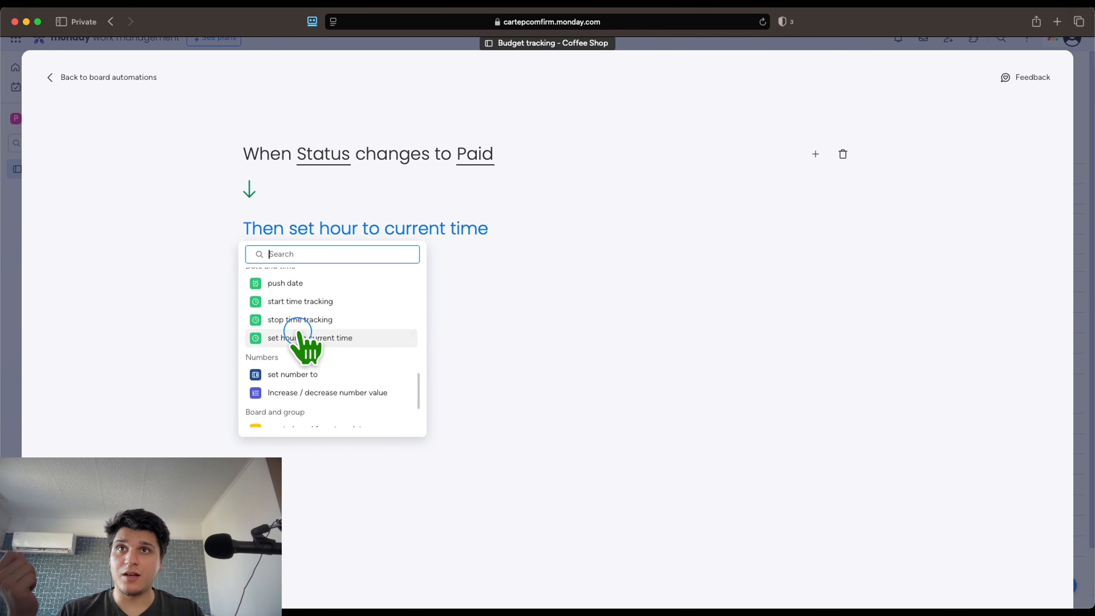
pyautogui.scroll(6, 304, 311)
pyautogui.scroll(-5, 318, 341)
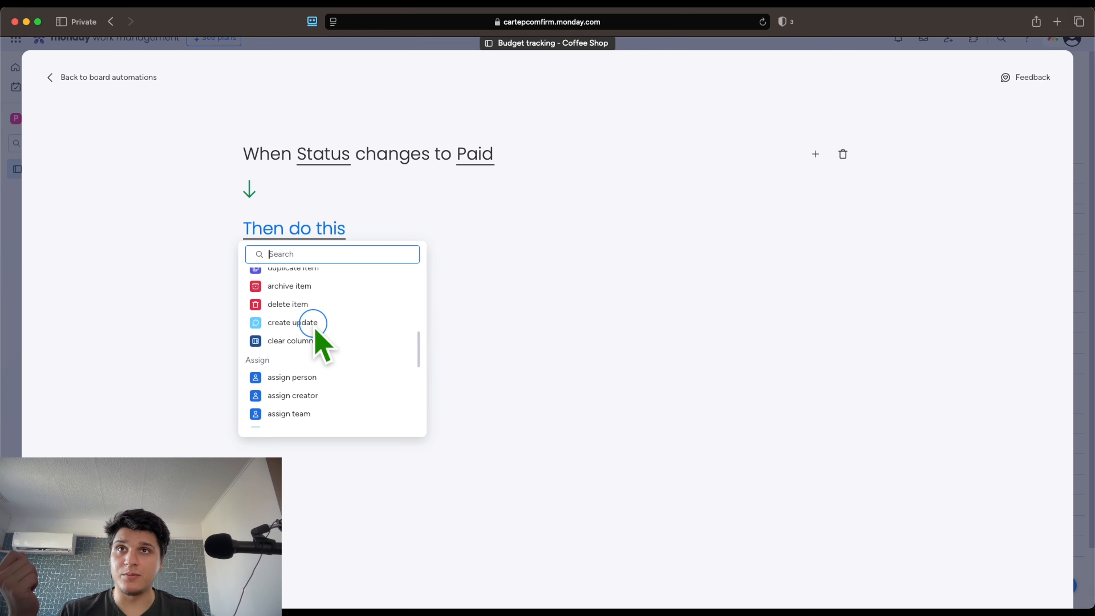
pyautogui.scroll(1, 315, 330)
pyautogui.scroll(3, 314, 323)
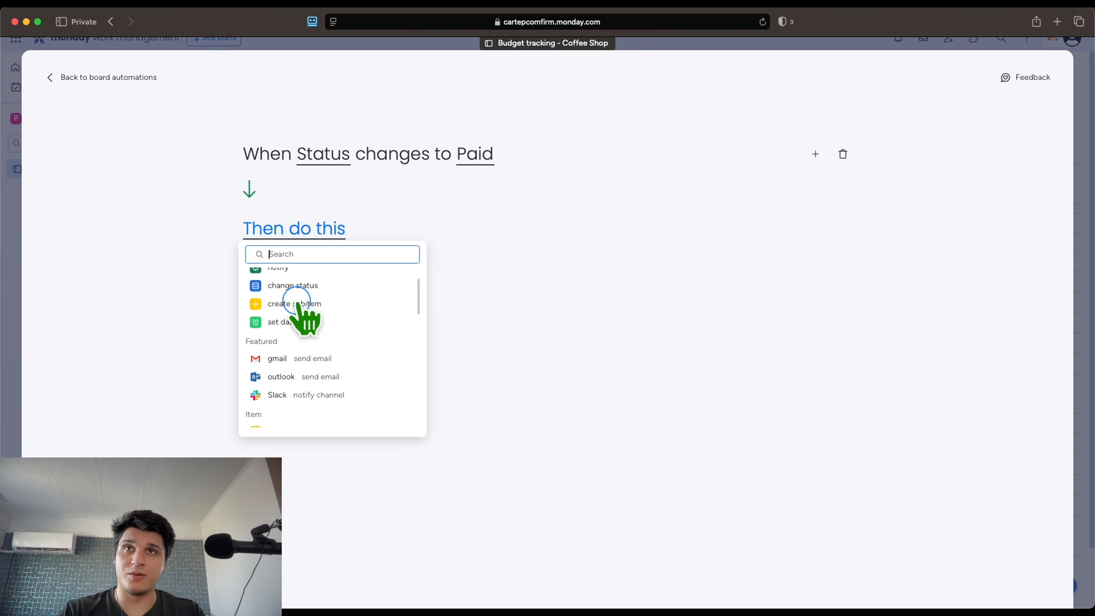
pyautogui.write('gmail')
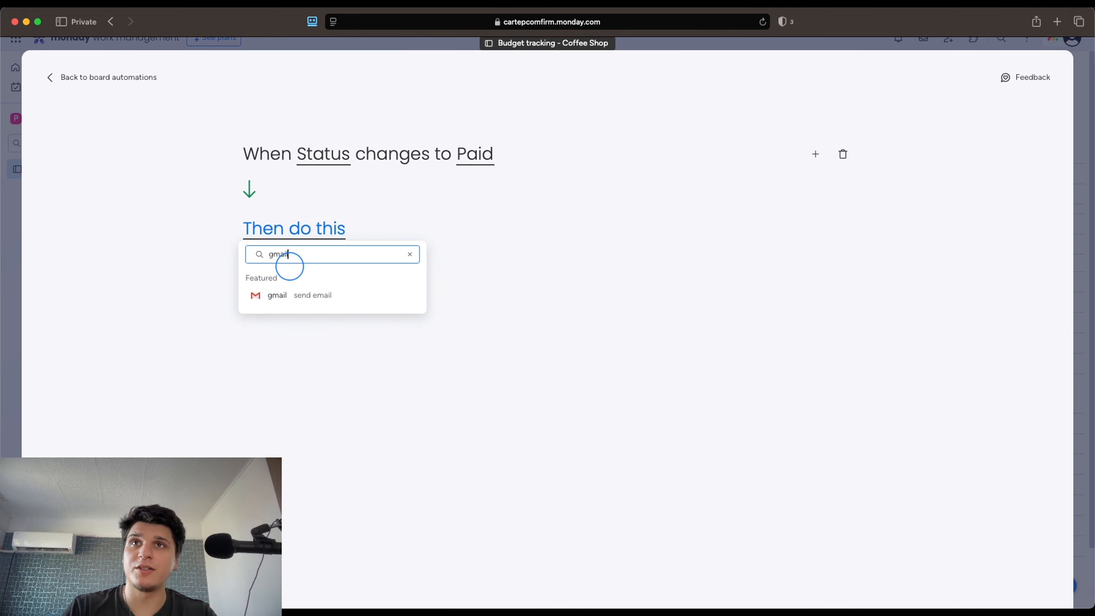
pyautogui.click(313, 297)
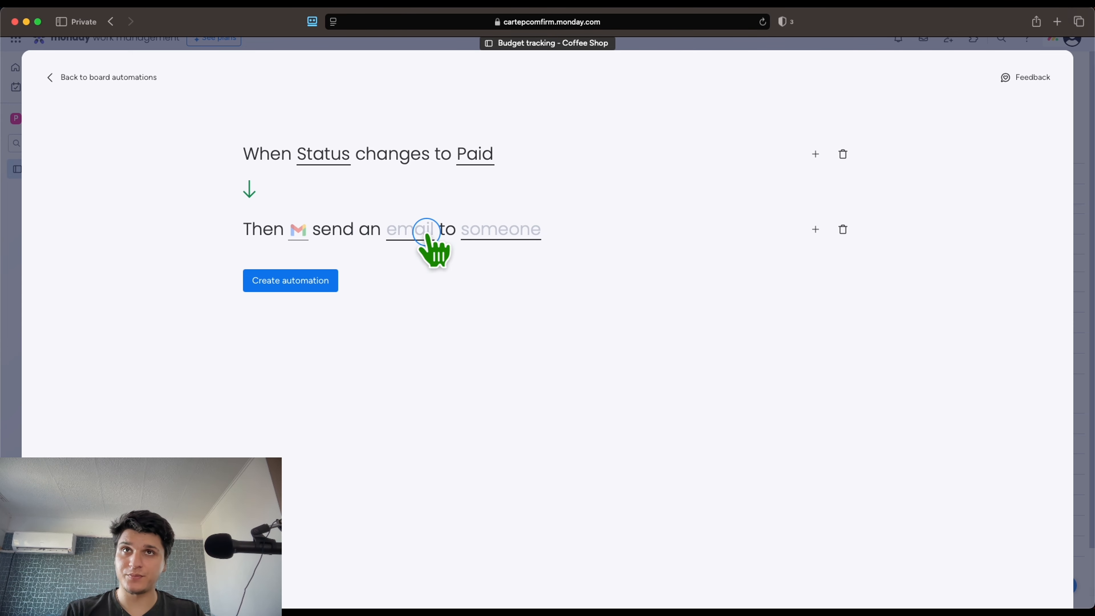
pyautogui.click(843, 229)
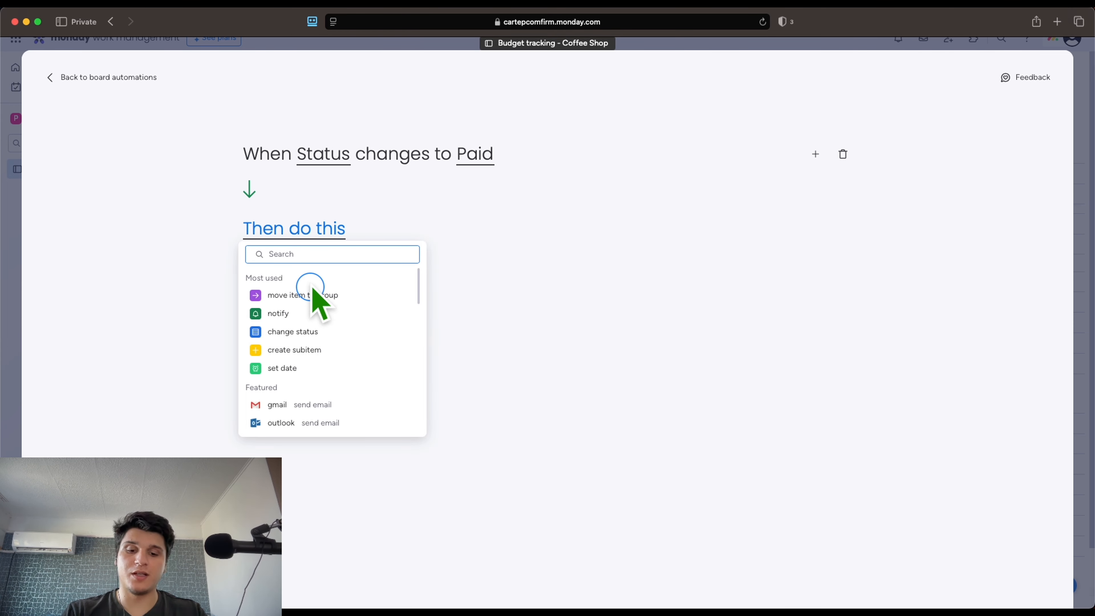
pyautogui.write('gma')
pyautogui.click(317, 293)
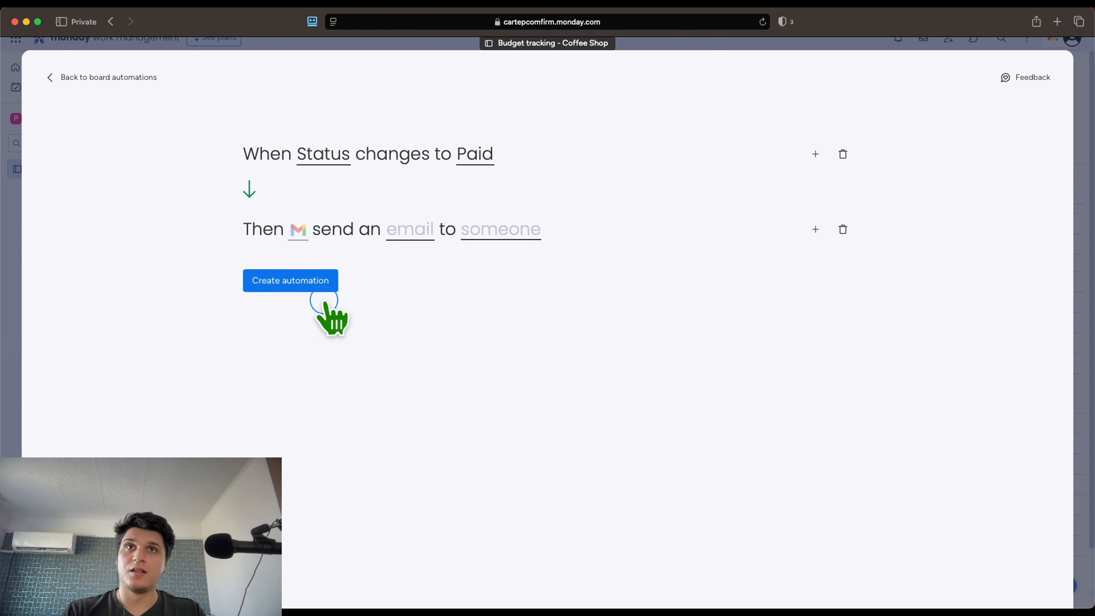
# Review the Gmail action's recipient, subject and body options without changing them
pyautogui.click(500, 230)
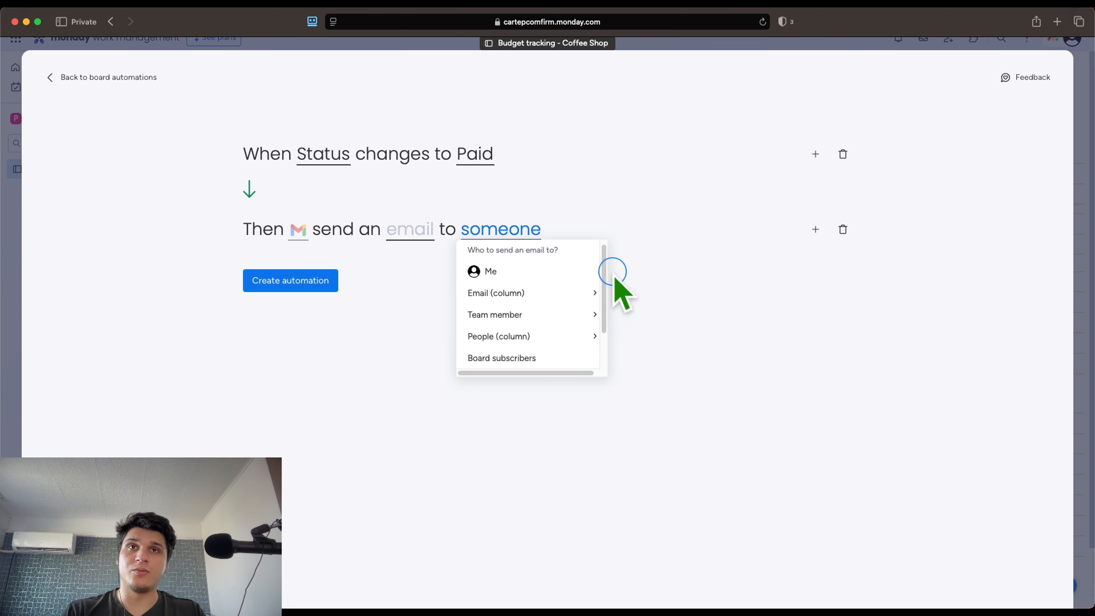
pyautogui.click(429, 232)
pyautogui.click(506, 261)
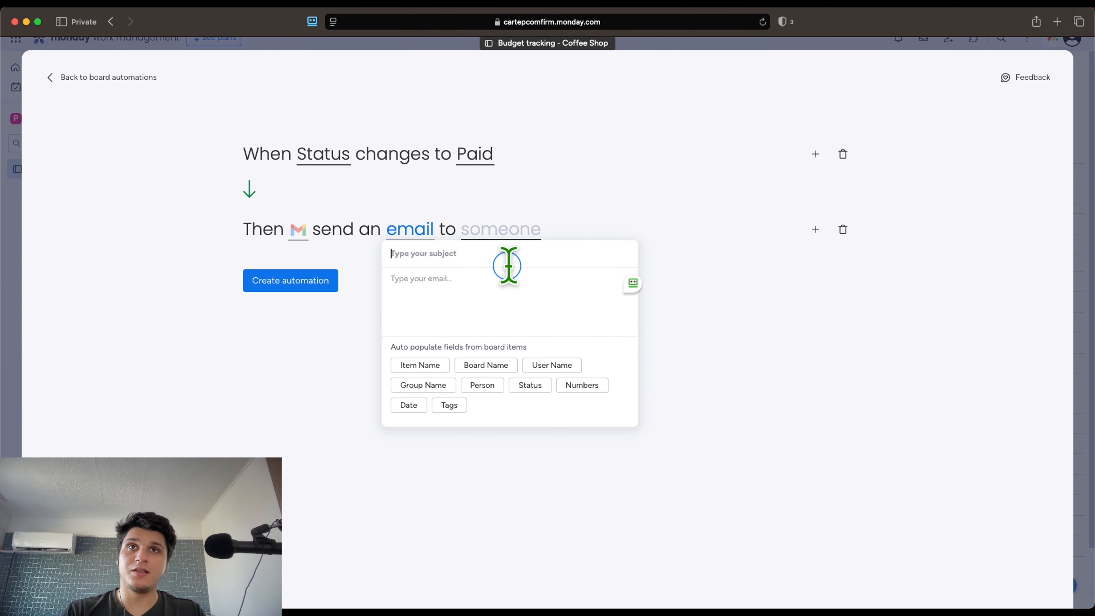
pyautogui.click(503, 284)
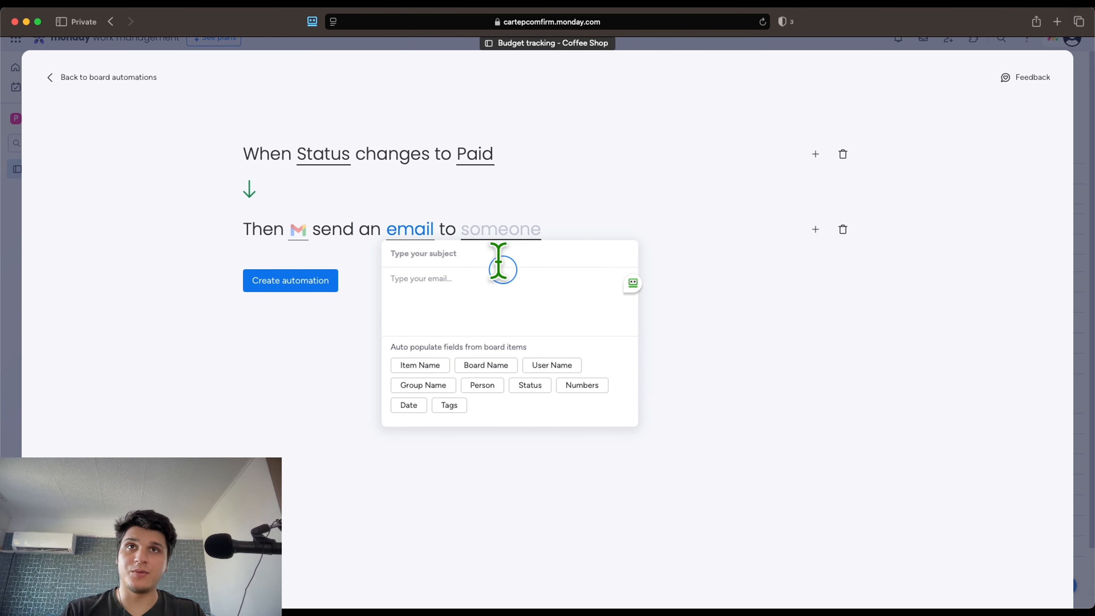
pyautogui.click(498, 235)
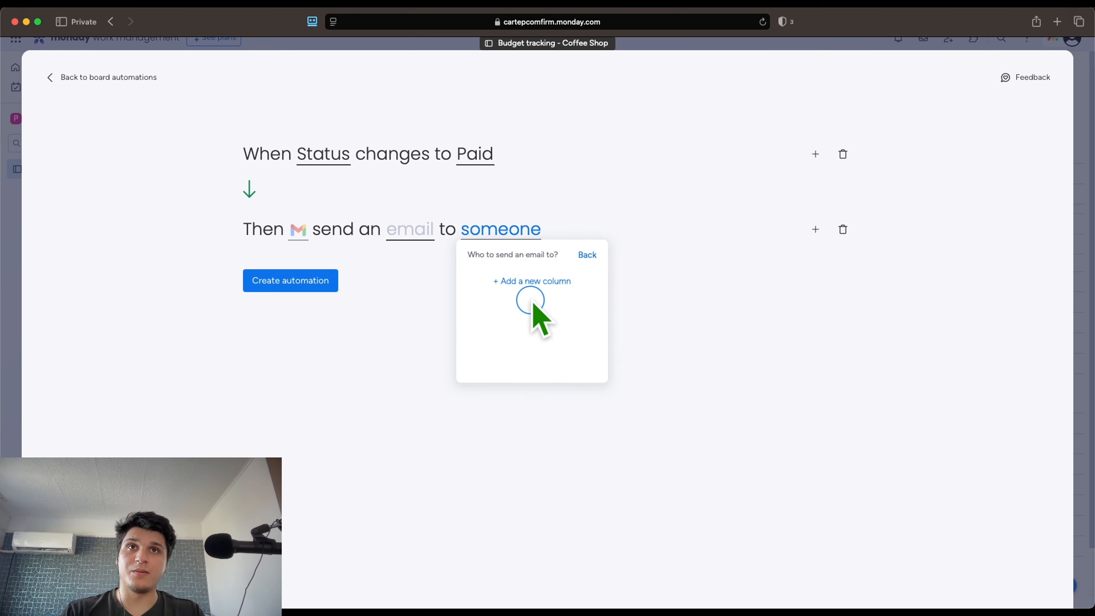
pyautogui.click(565, 281)
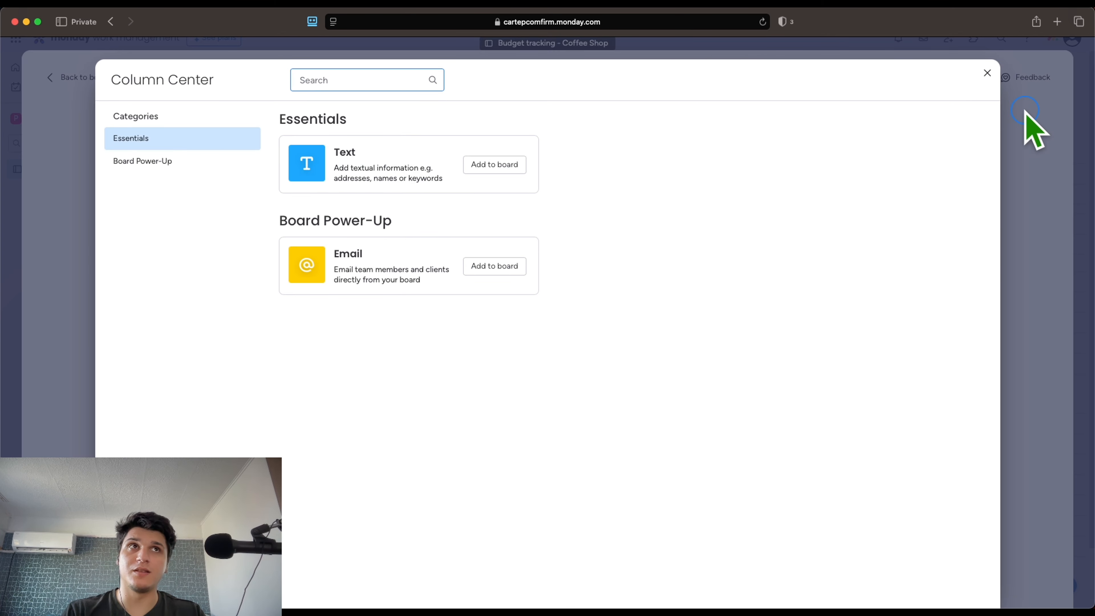
pyautogui.click(987, 73)
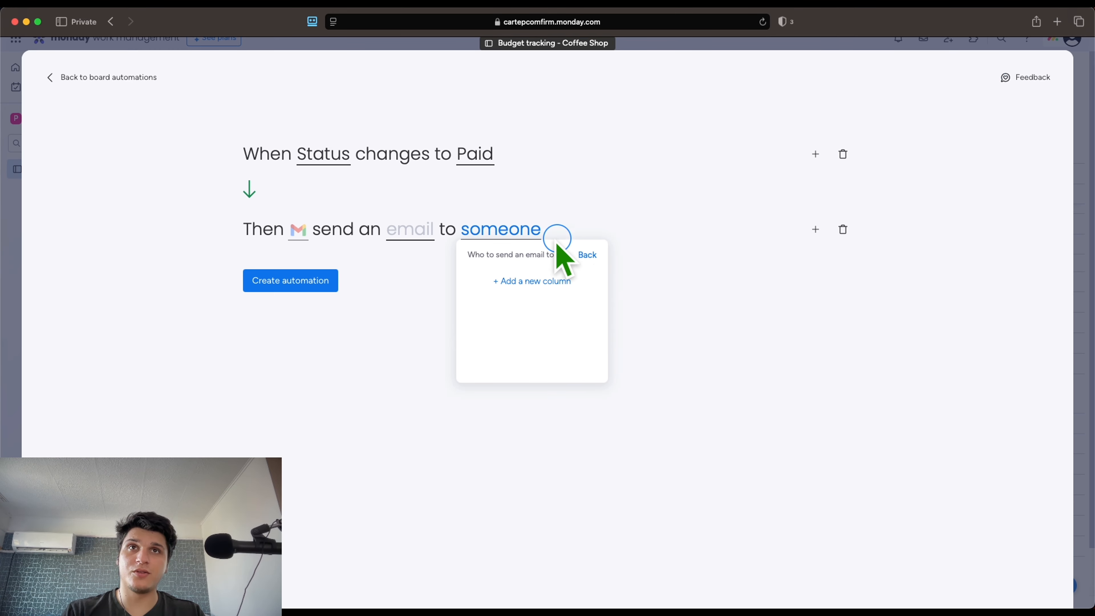
pyautogui.click(530, 232)
pyautogui.click(530, 232)
pyautogui.scroll(-2, 528, 321)
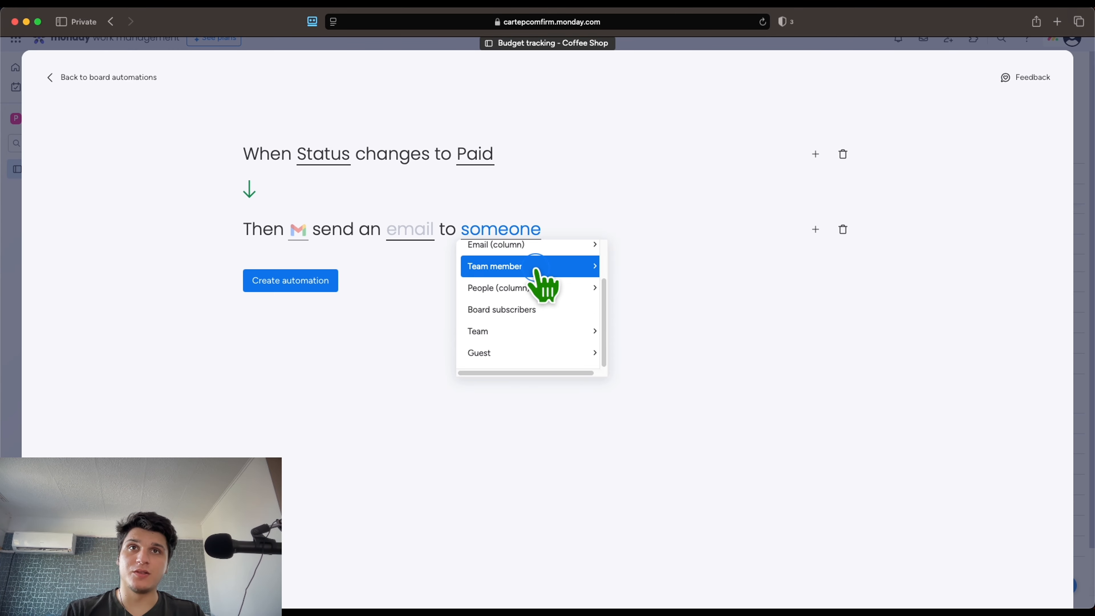
pyautogui.click(815, 229)
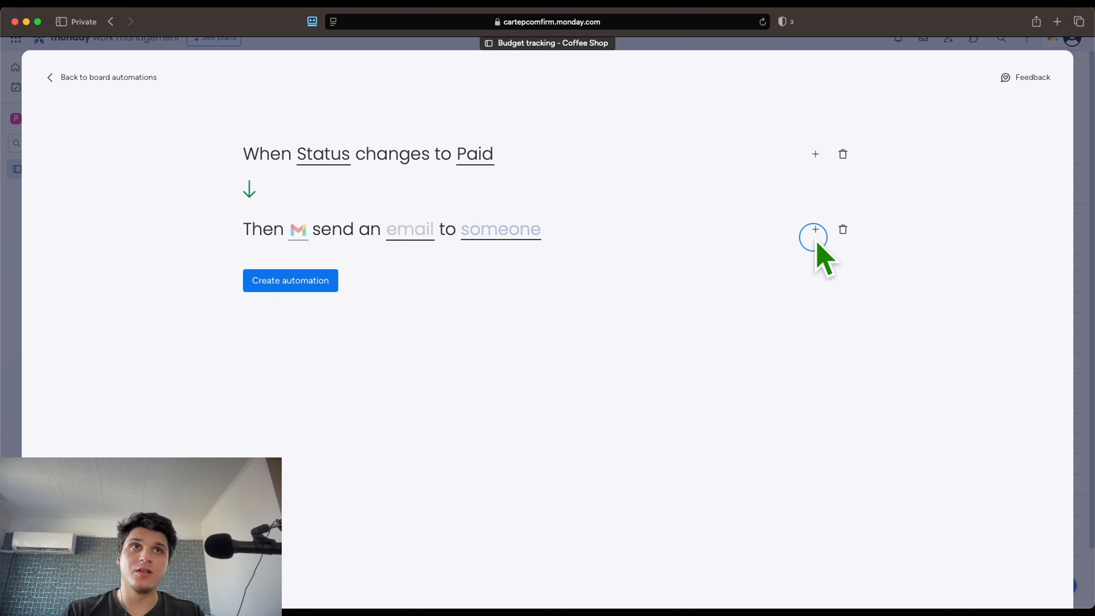
# Add a Slack 'notify in channel' action after the Gmail email
pyautogui.click(816, 229)
pyautogui.scroll(-5, 366, 337)
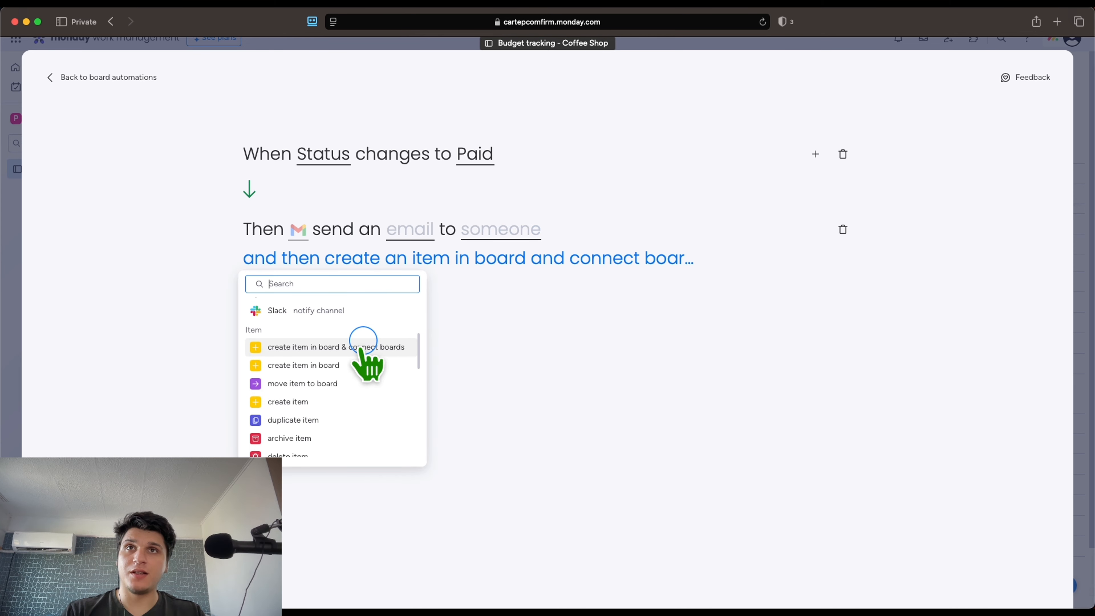
pyautogui.scroll(-5, 343, 378)
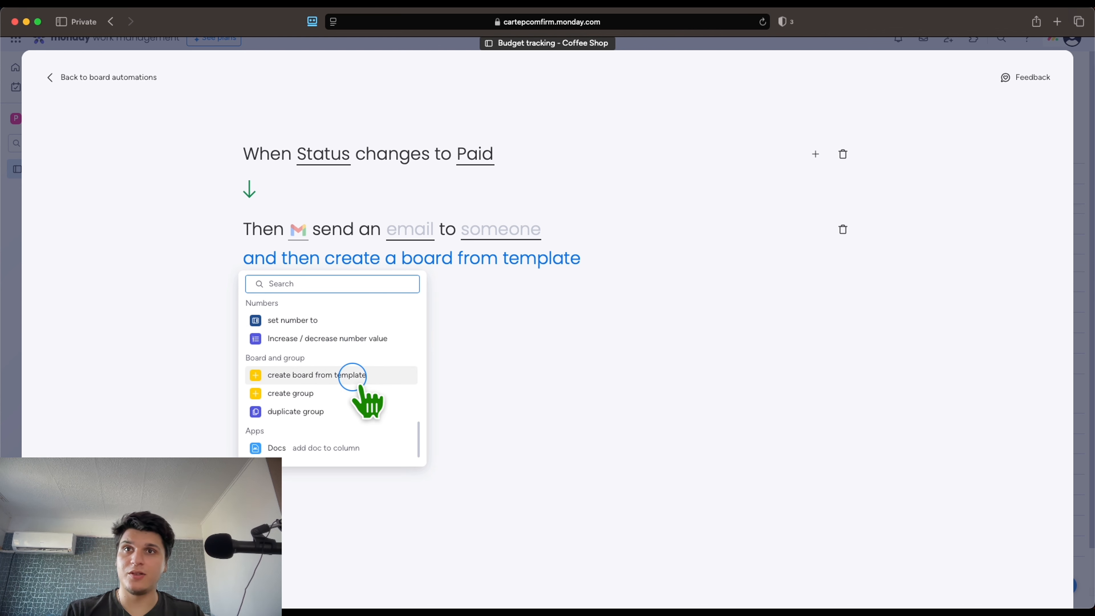
pyautogui.scroll(10, 332, 367)
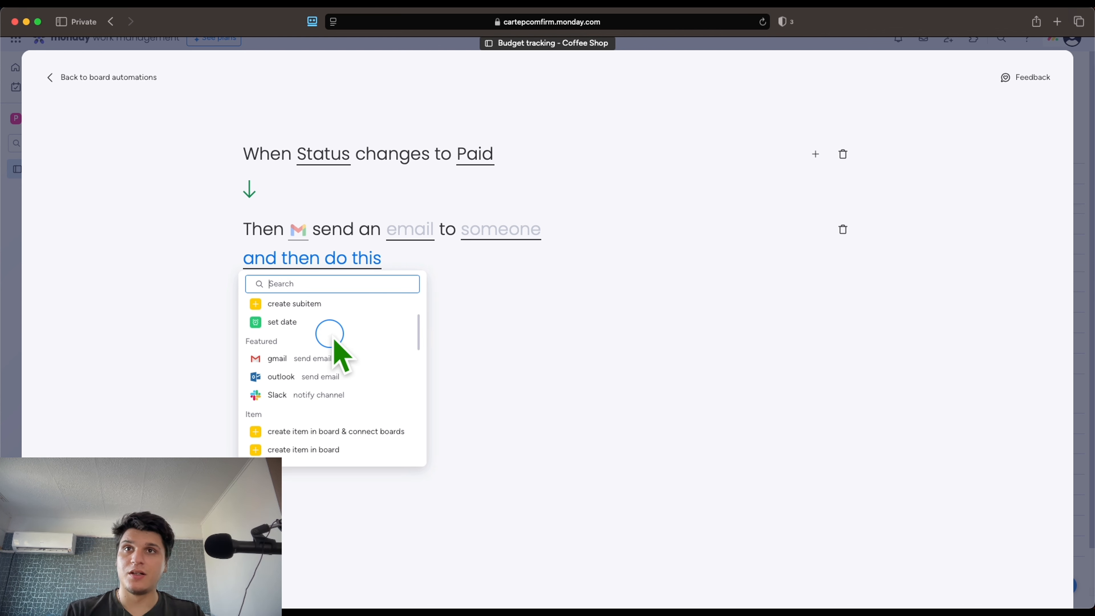
pyautogui.click(338, 394)
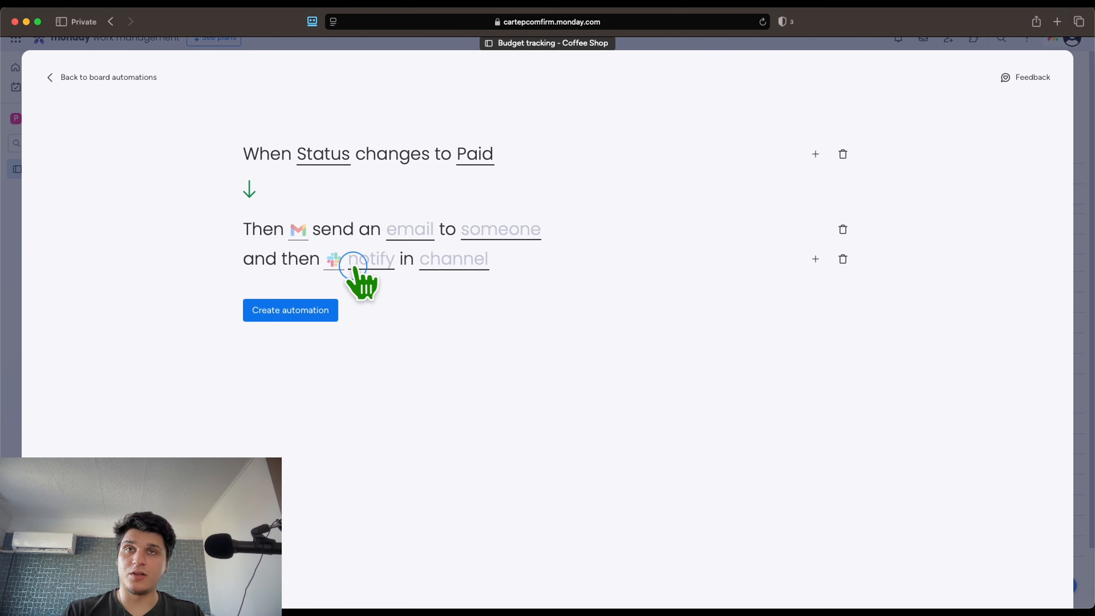
# Check the Slack message and channel settings, dismissing the account-connection notice
pyautogui.click(361, 261)
pyautogui.click(276, 264)
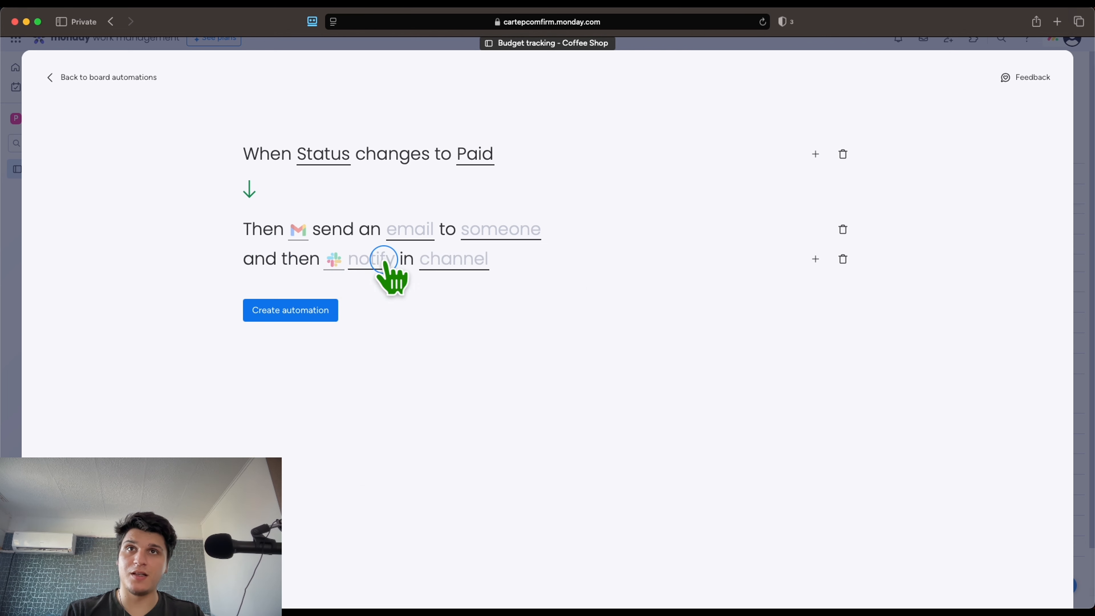
pyautogui.click(384, 260)
pyautogui.click(460, 268)
pyautogui.click(474, 260)
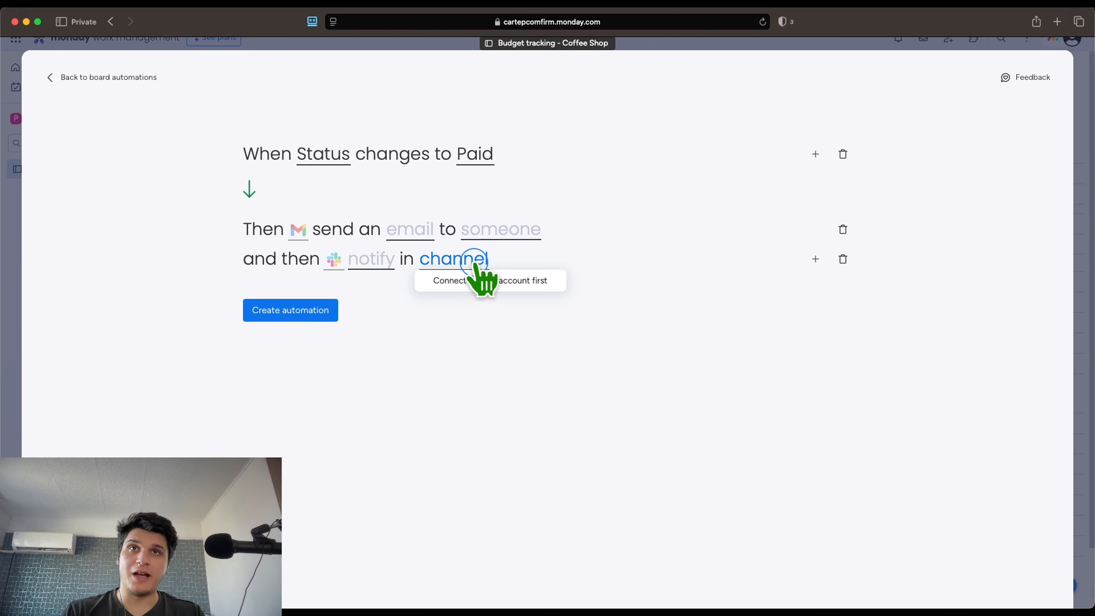
pyautogui.click(475, 262)
pyautogui.click(474, 262)
pyautogui.click(550, 303)
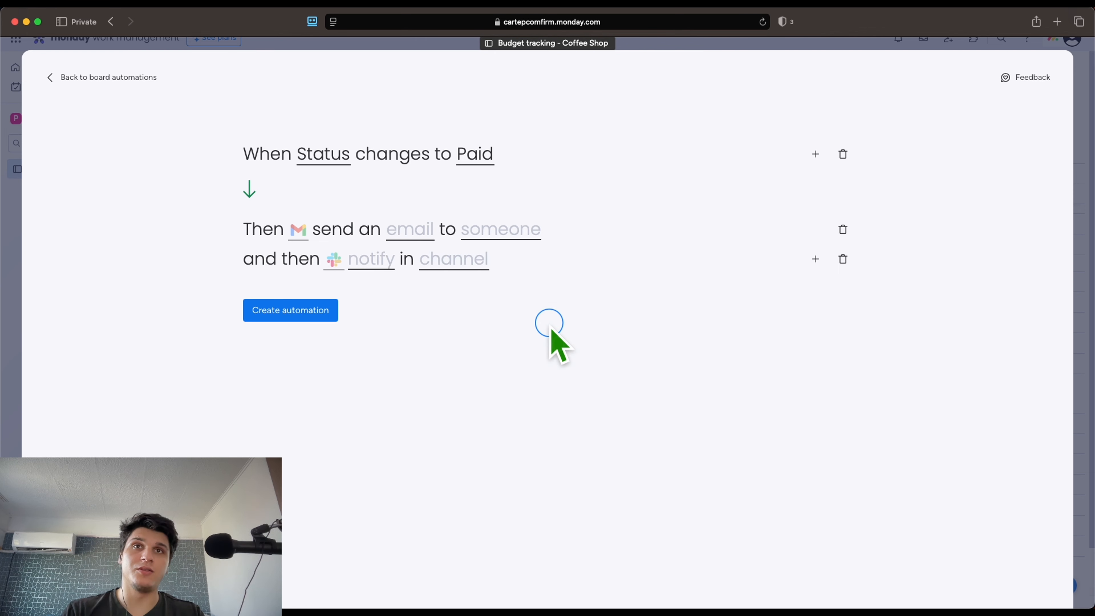